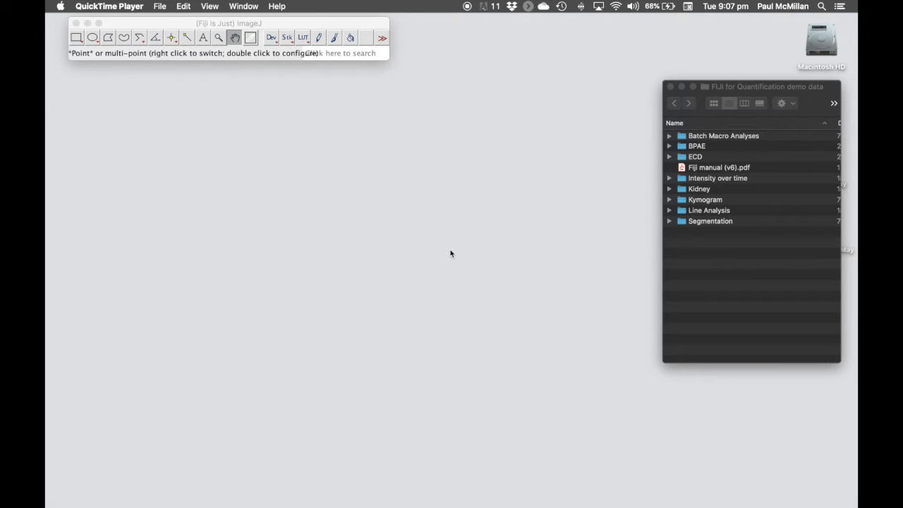
Open Cell.tif from the Segmentation folder of the demo data in Fiji
click(670, 220)
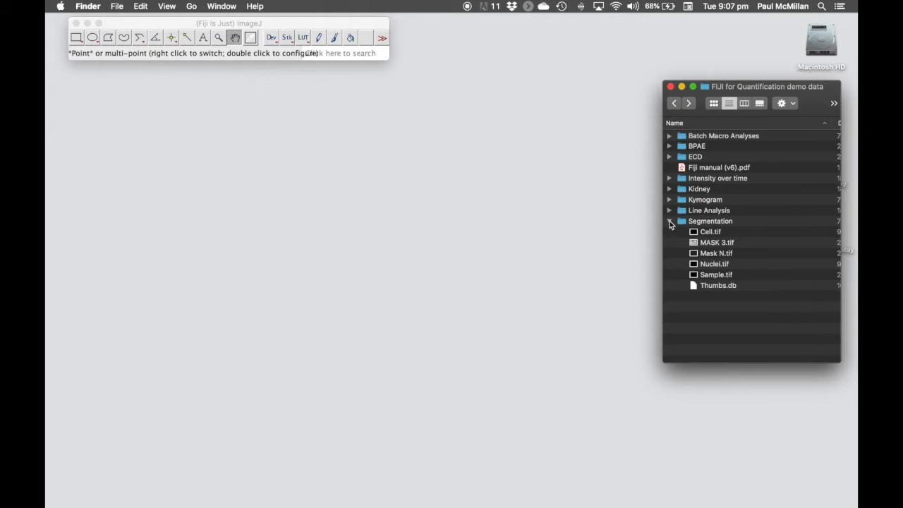
click(704, 233)
drag(702, 234, 243, 58)
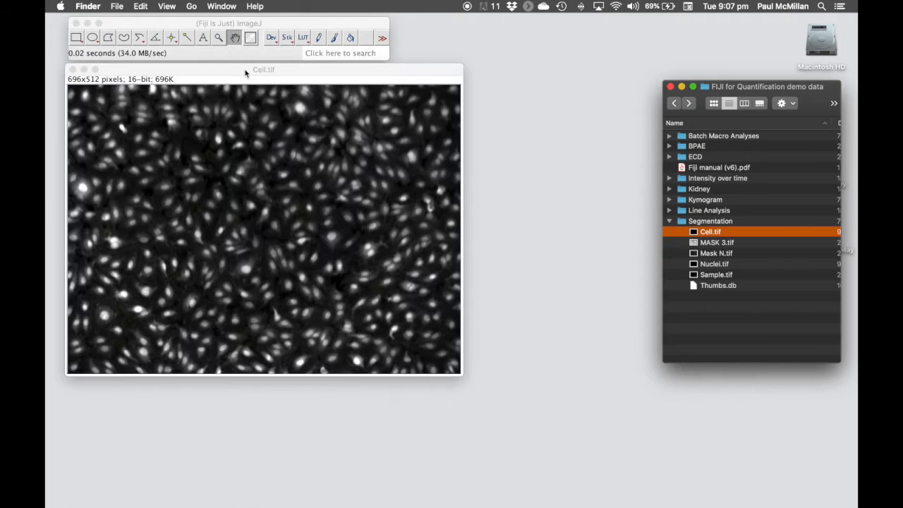
click(245, 70)
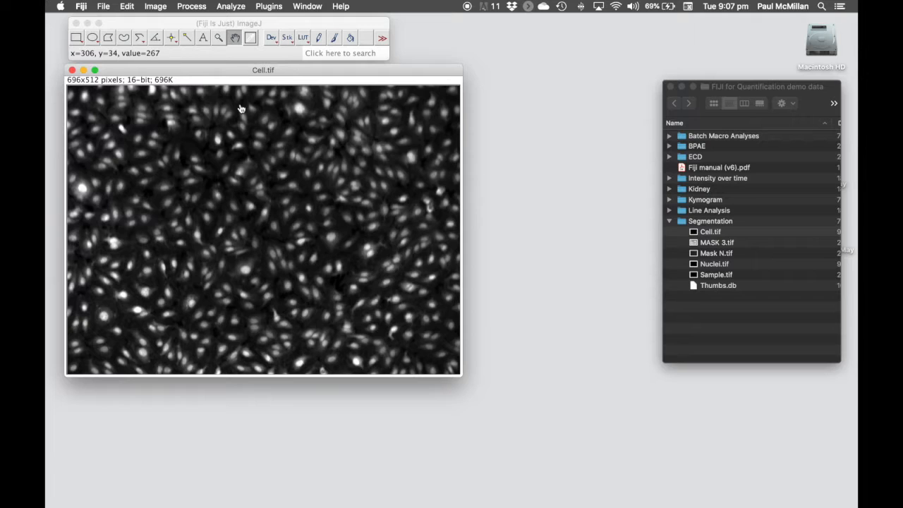
Duplicate the Cell.tif image under the default title and tile the two image windows side by side
right_click(265, 196)
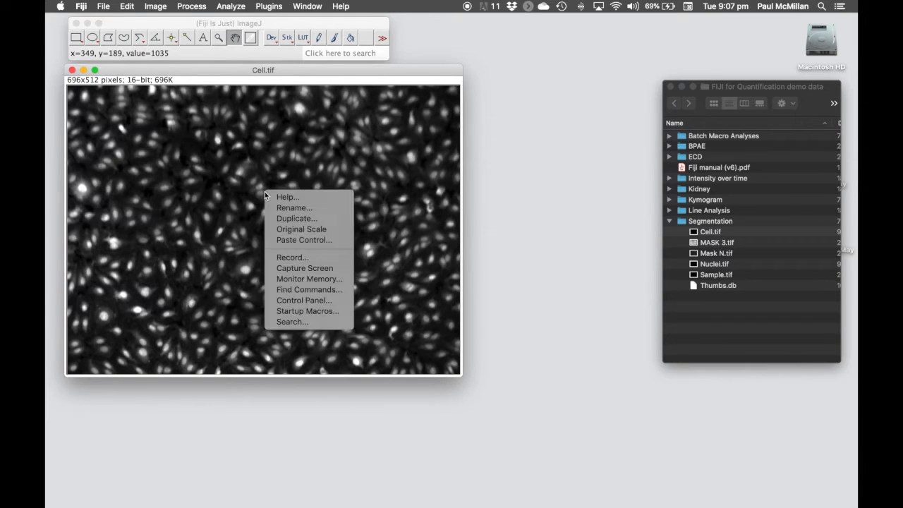
click(297, 219)
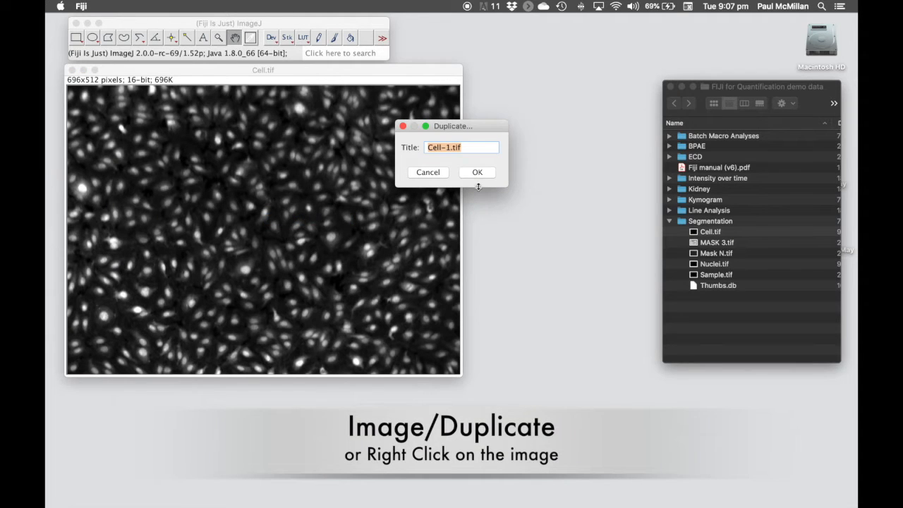
click(472, 170)
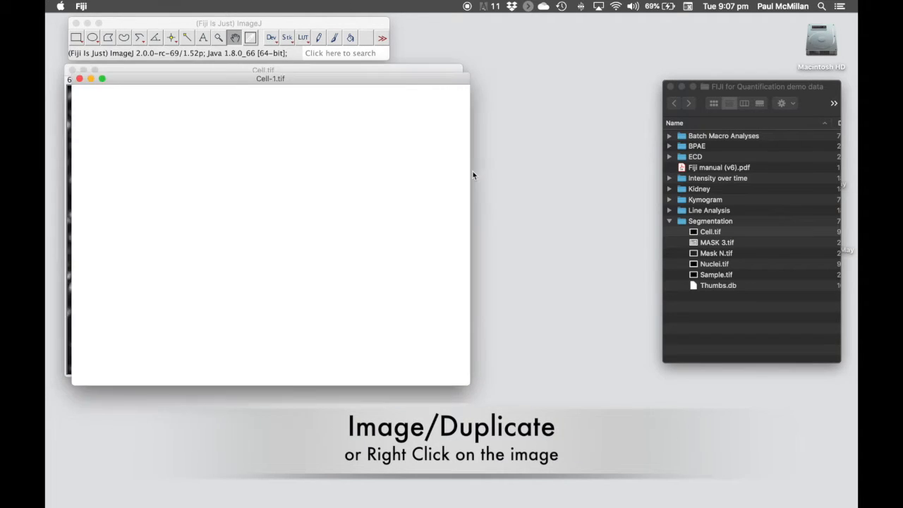
click(291, 9)
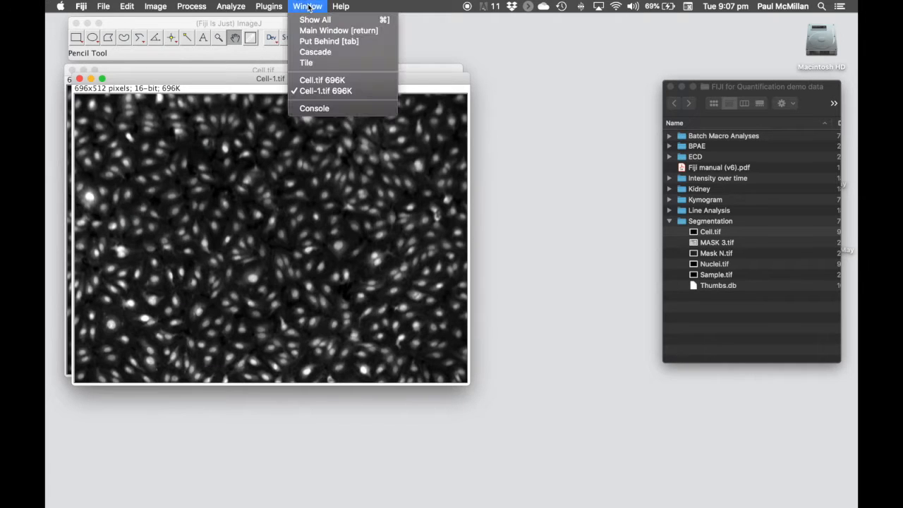
click(323, 62)
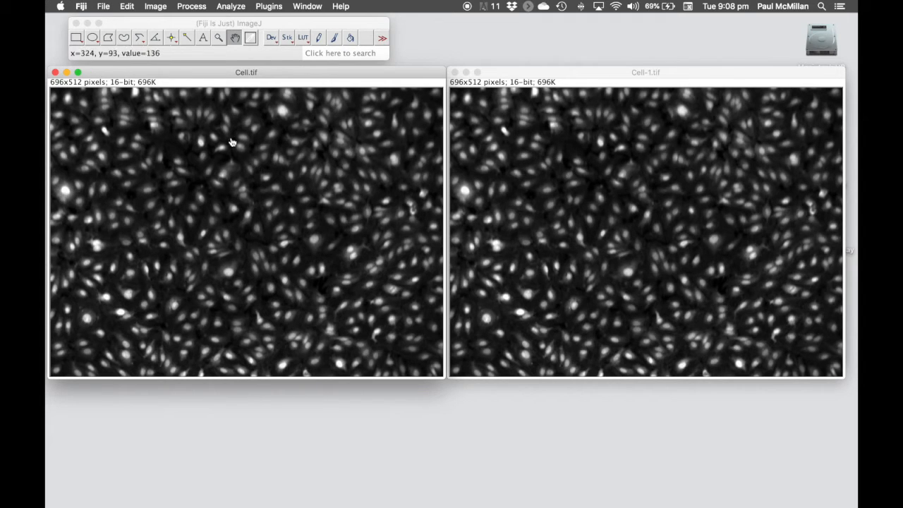
Start Find Maxima on Cell.tif with the point selection preview enabled and try a prominence of 100
click(201, 8)
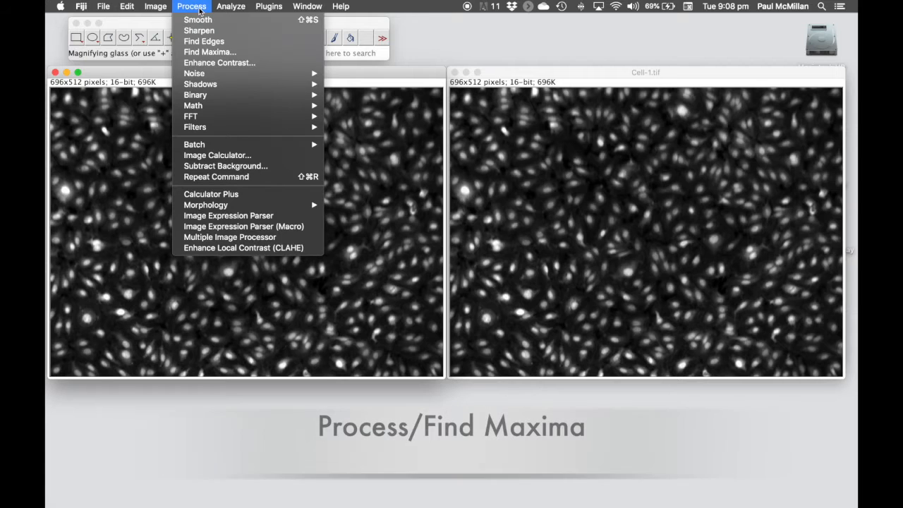
click(212, 53)
drag(412, 98, 506, 108)
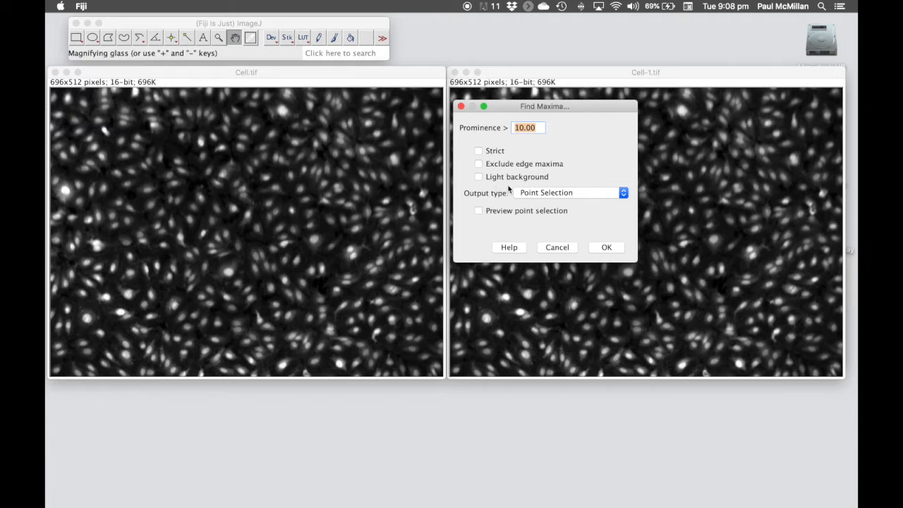
click(479, 211)
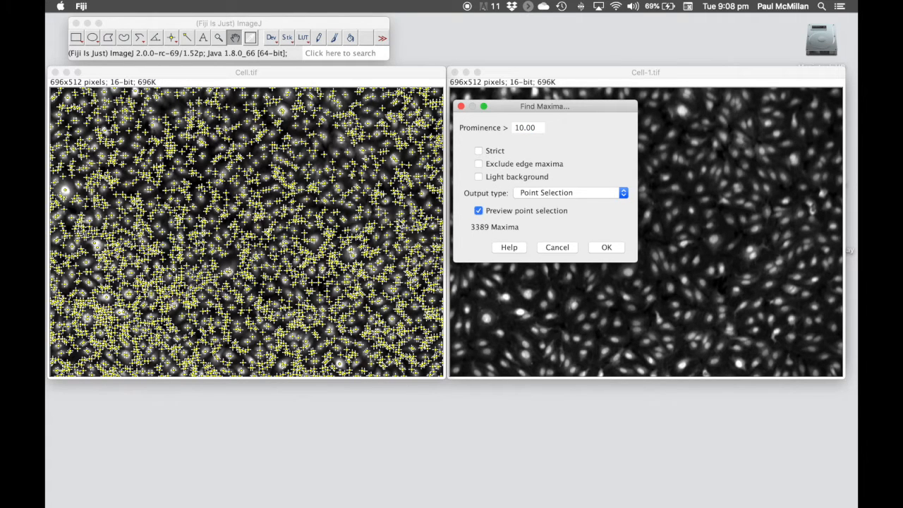
double_click(538, 129)
text(100)
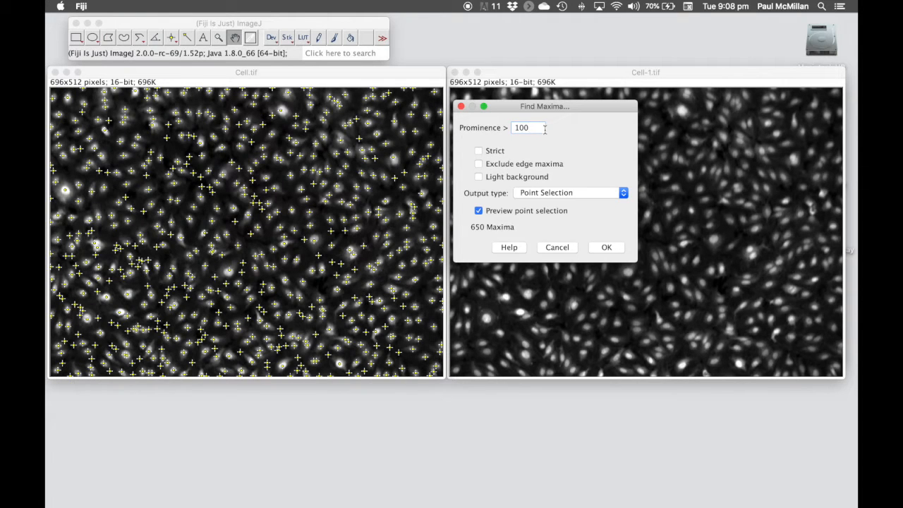
Set the Find Maxima prominence to 400 and move the dialog to check the previewed points on Cell.tif
drag(536, 129, 513, 128)
text(400)
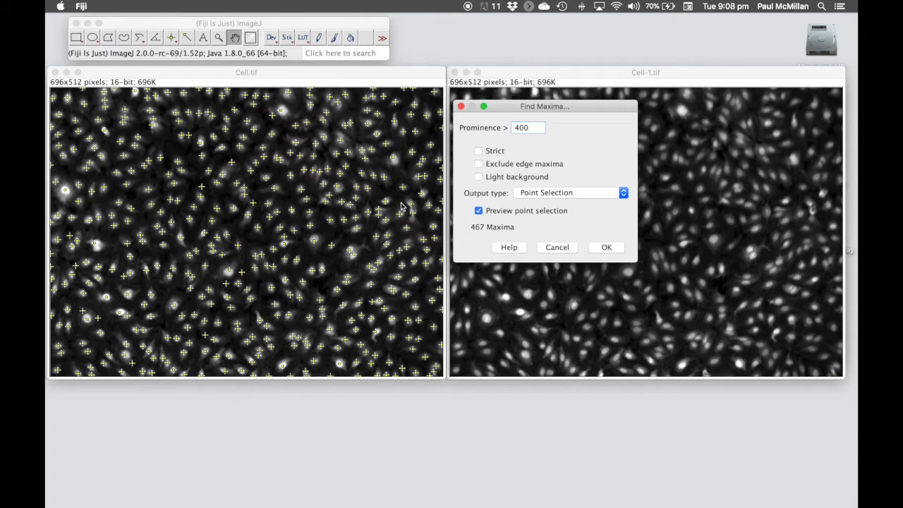
drag(574, 106, 578, 103)
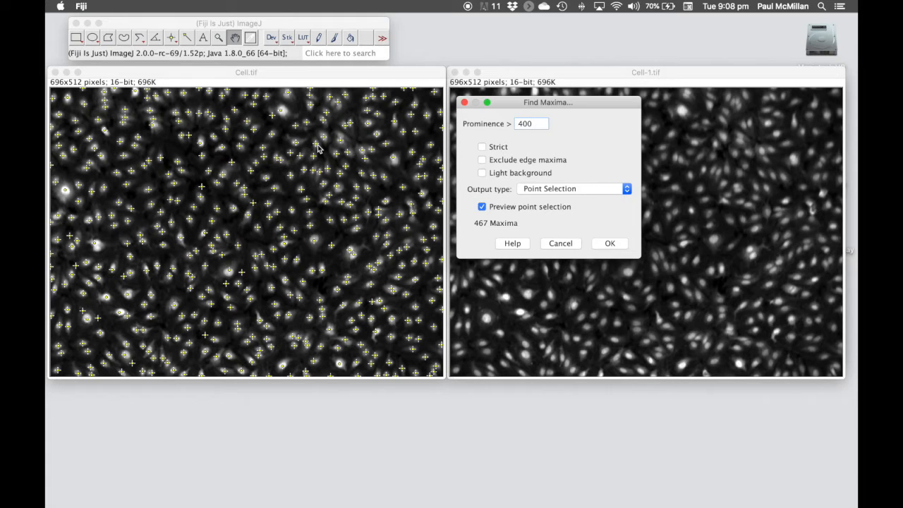
drag(515, 106, 388, 125)
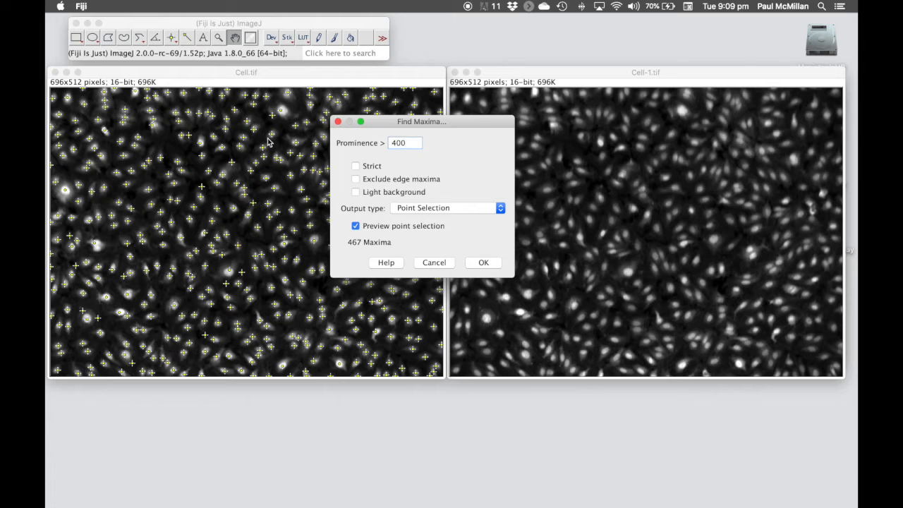
Set the Find Maxima output type to Segmented Particles, generate the segmented image and place it over Cell.tif
click(455, 210)
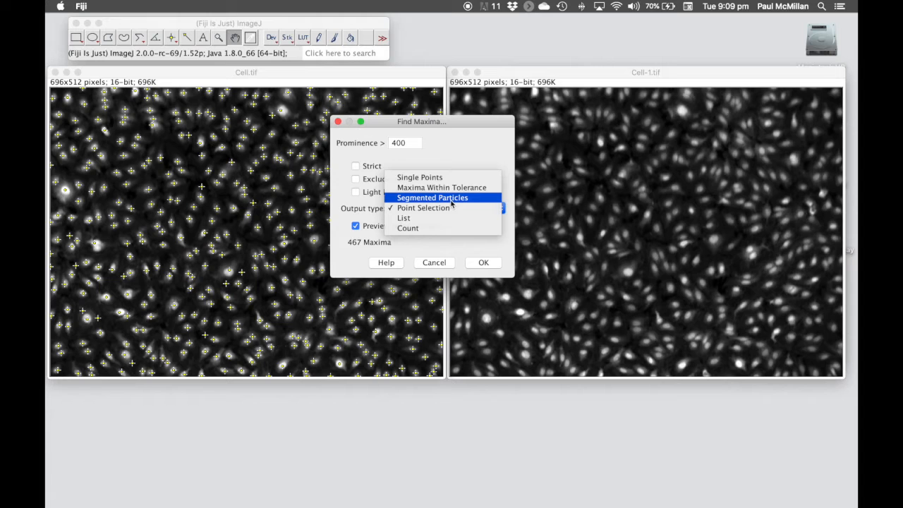
click(452, 199)
drag(421, 124, 557, 109)
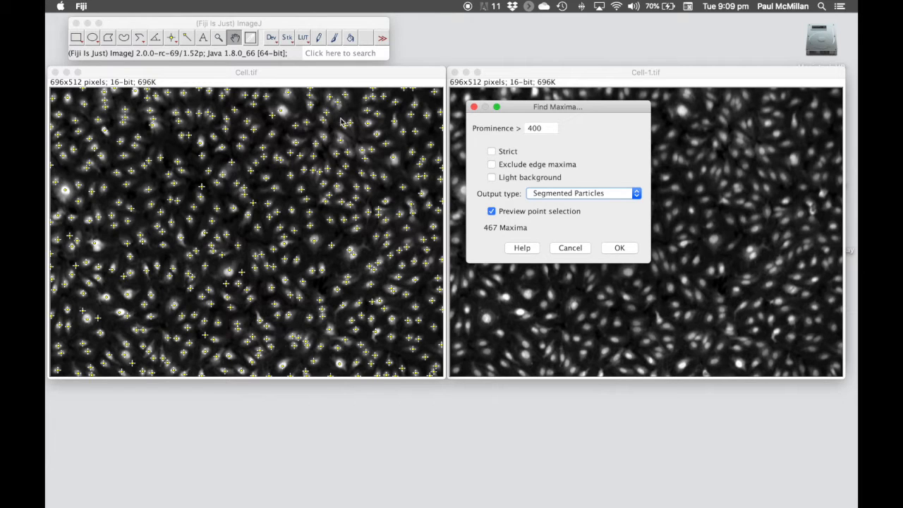
drag(599, 111, 592, 113)
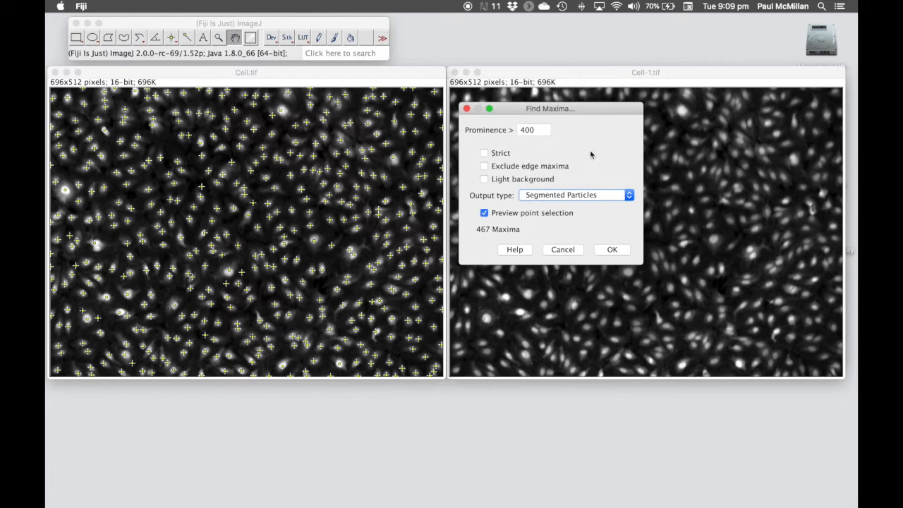
click(611, 251)
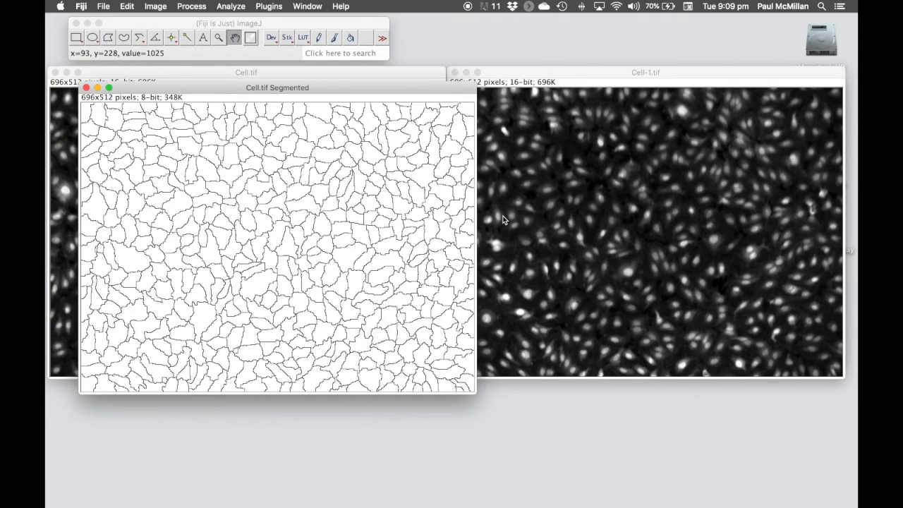
drag(409, 93, 384, 103)
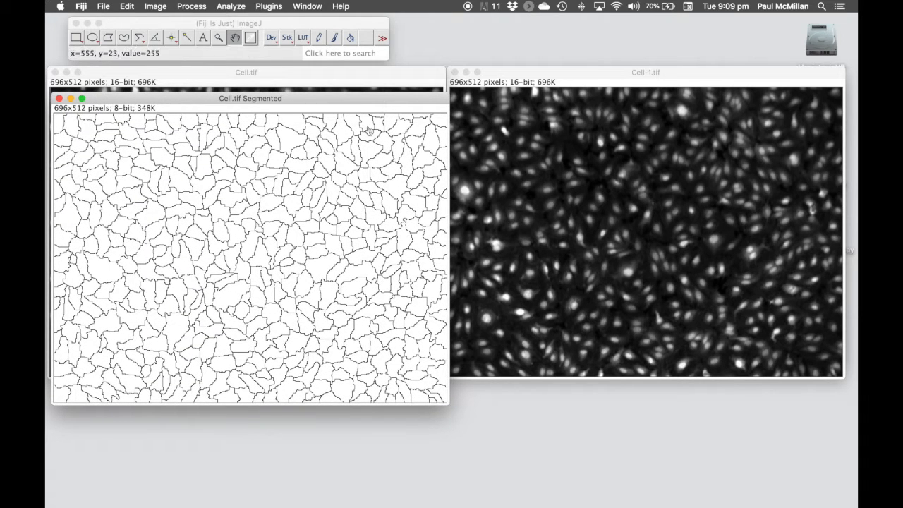
Save the segmented image as a TIFF named Mask 1.tif on the Desktop
click(110, 9)
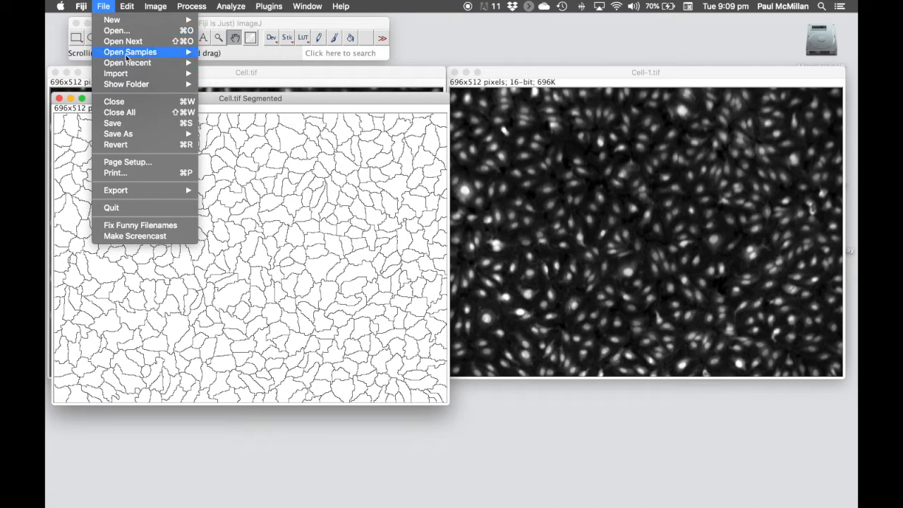
mouse_move(167, 134)
click(257, 73)
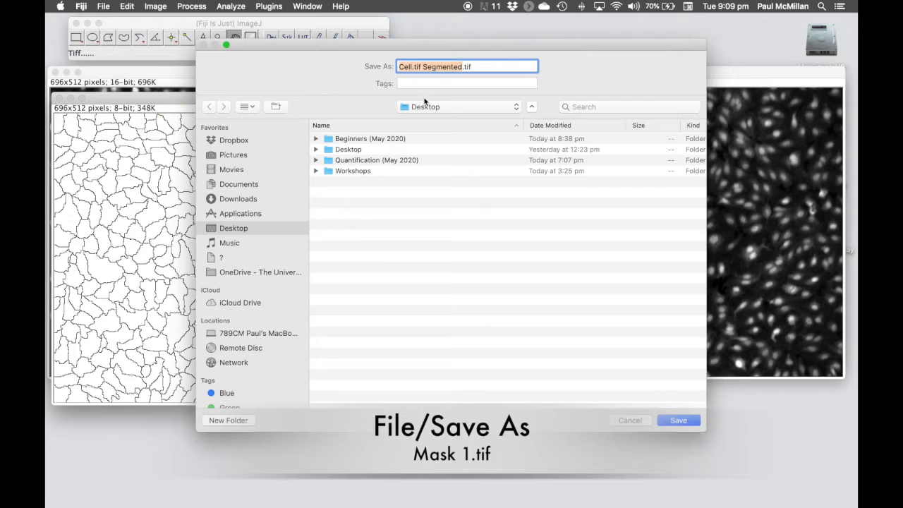
text(Mask 1)
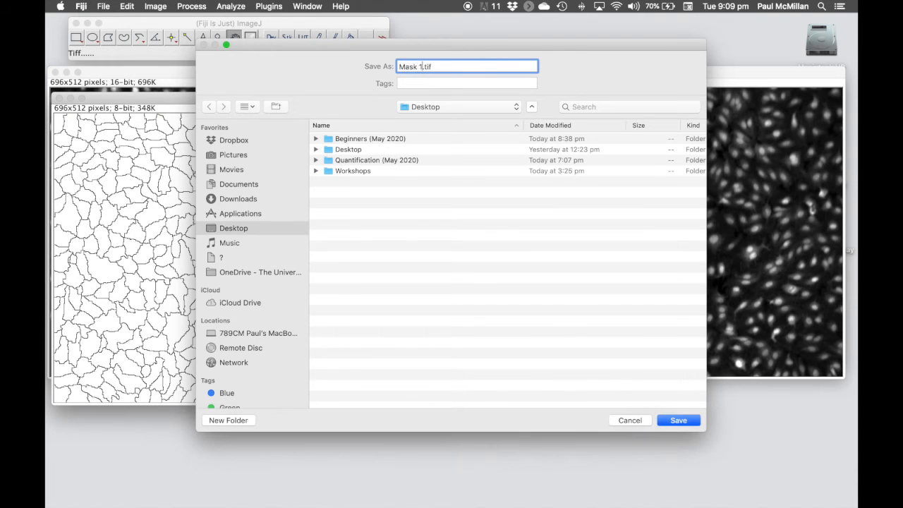
key(Return)
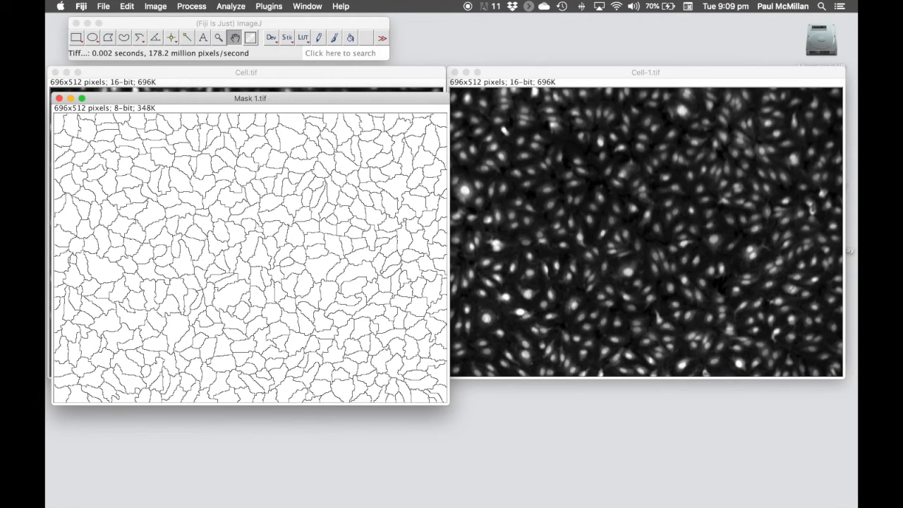
Open the Threshold adjustment for the duplicate image Cell-1.tif and set its display mode to Over/Under
drag(687, 76, 688, 79)
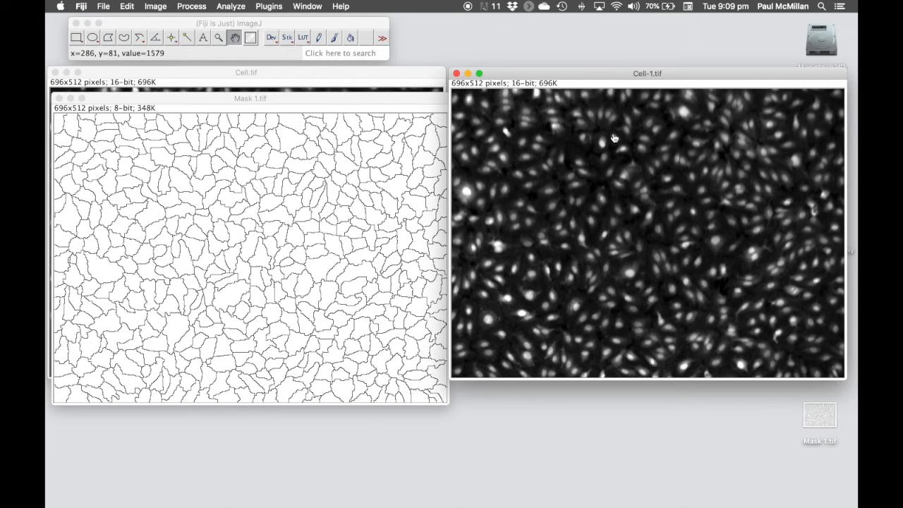
drag(596, 77, 597, 76)
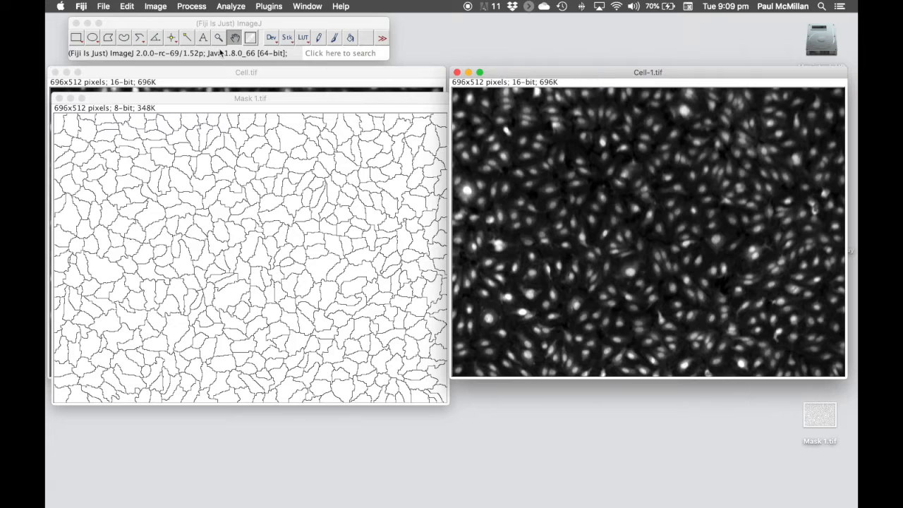
click(159, 7)
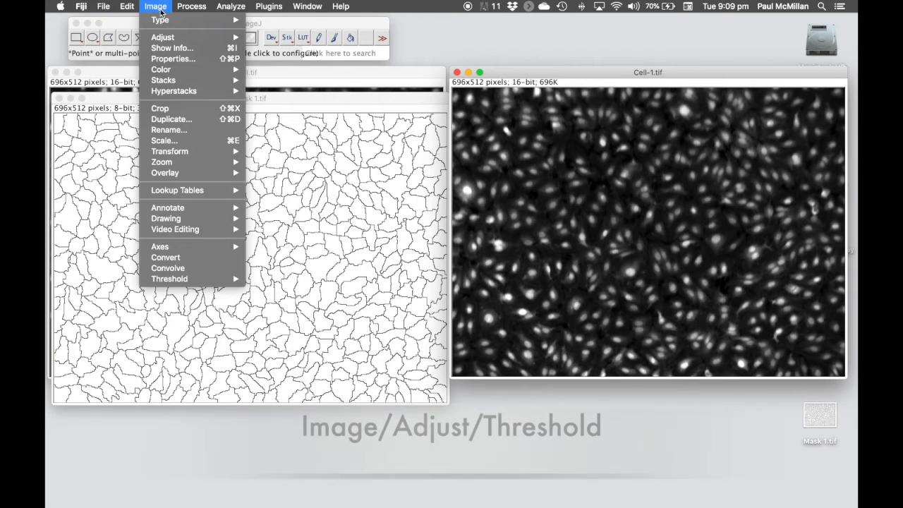
mouse_move(167, 38)
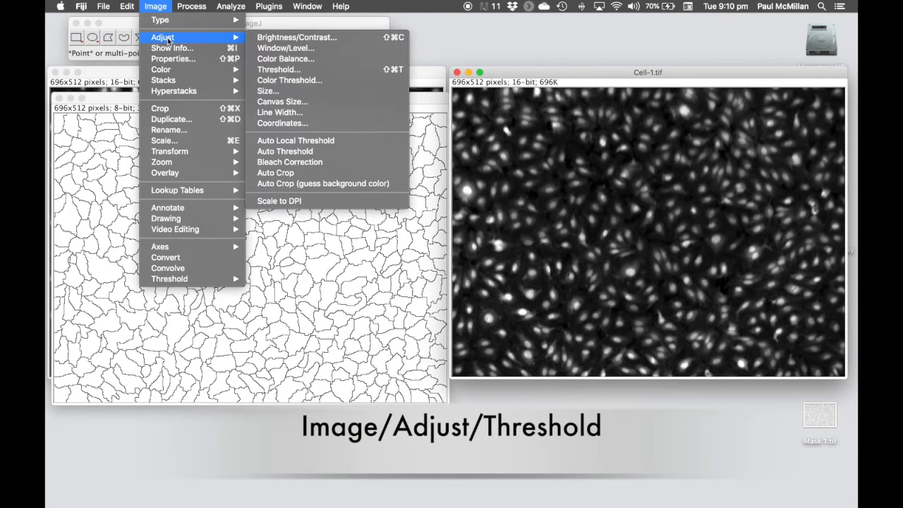
click(368, 71)
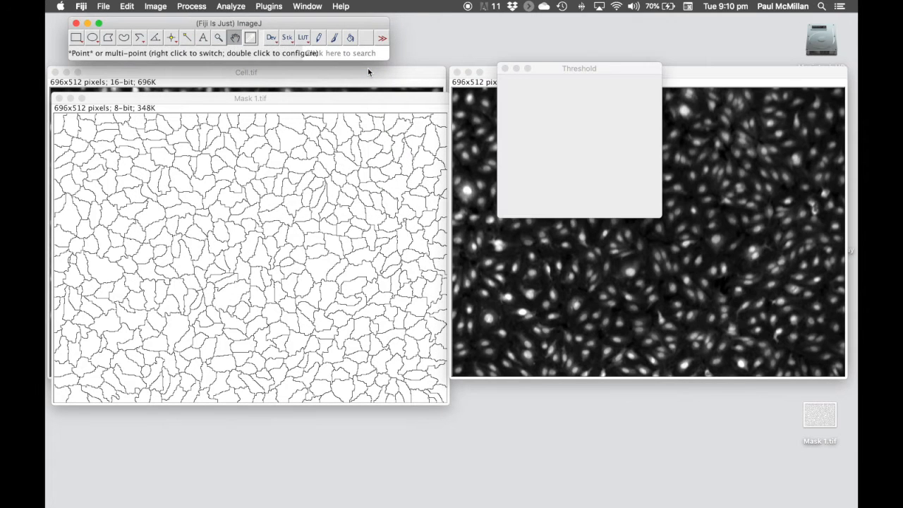
drag(597, 68, 345, 67)
click(380, 157)
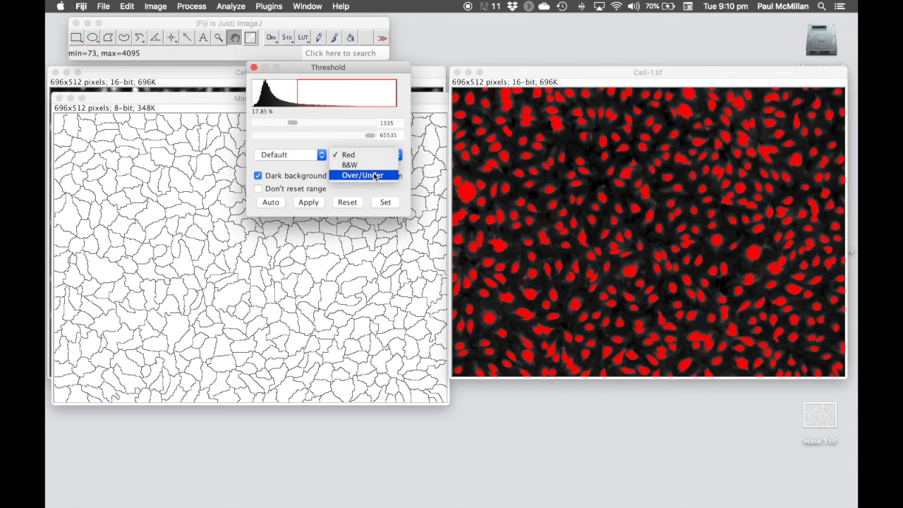
click(375, 177)
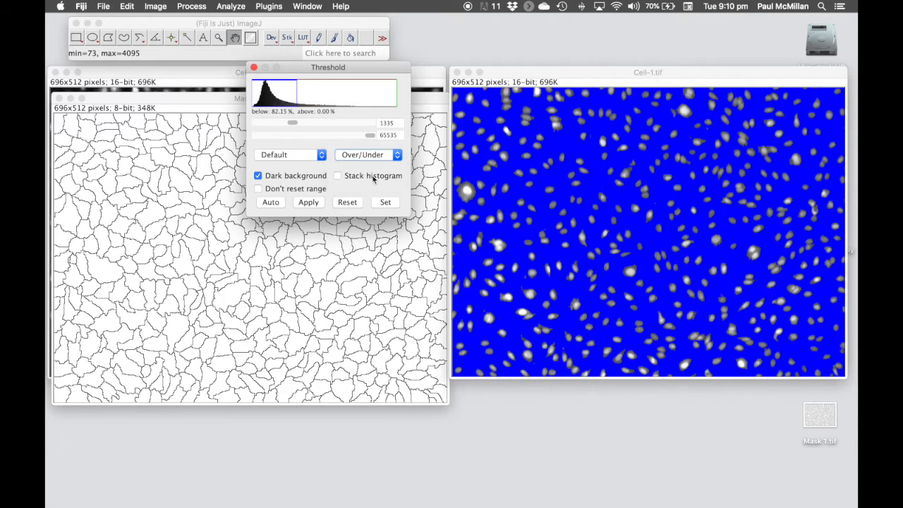
Set the lower threshold of Cell-1.tif to 388 to separate the cells from the background
drag(294, 124, 274, 125)
double_click(385, 122)
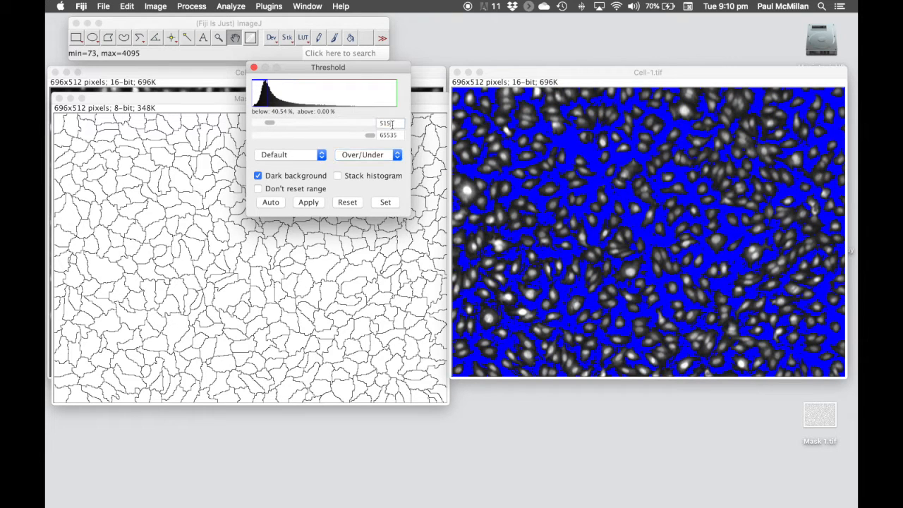
text(388)
key(Return)
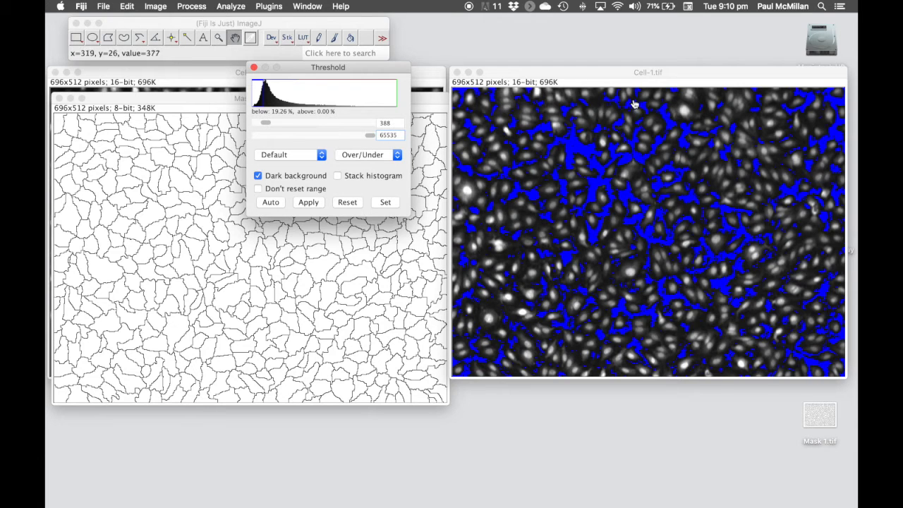
Switch the threshold display mode to Red and reposition the Threshold dialog
click(375, 155)
click(366, 134)
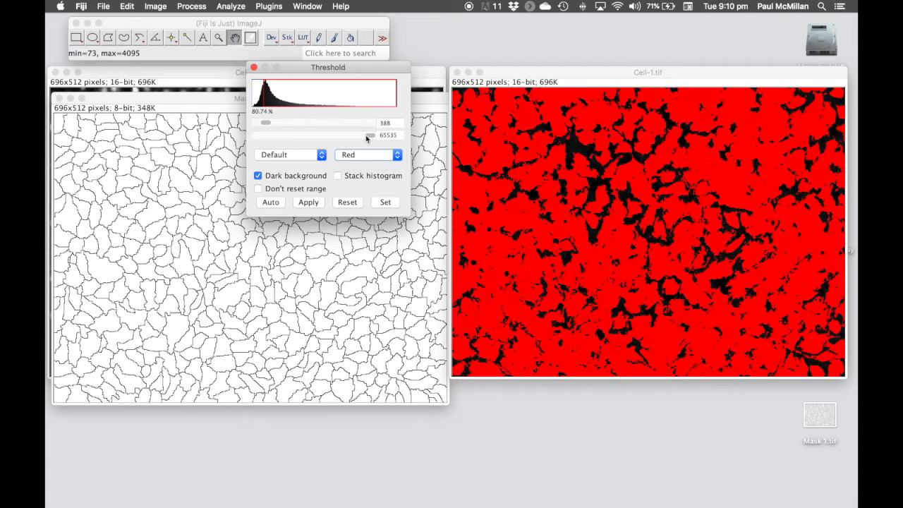
drag(360, 73, 360, 84)
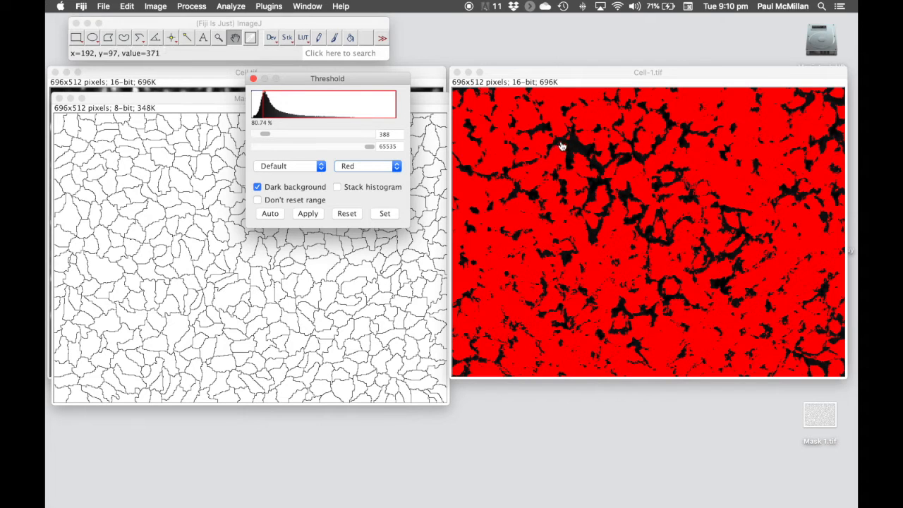
Smooth Cell-1.tif, apply the 388–65535 threshold to make it a binary image, and close the Threshold dialog
click(192, 6)
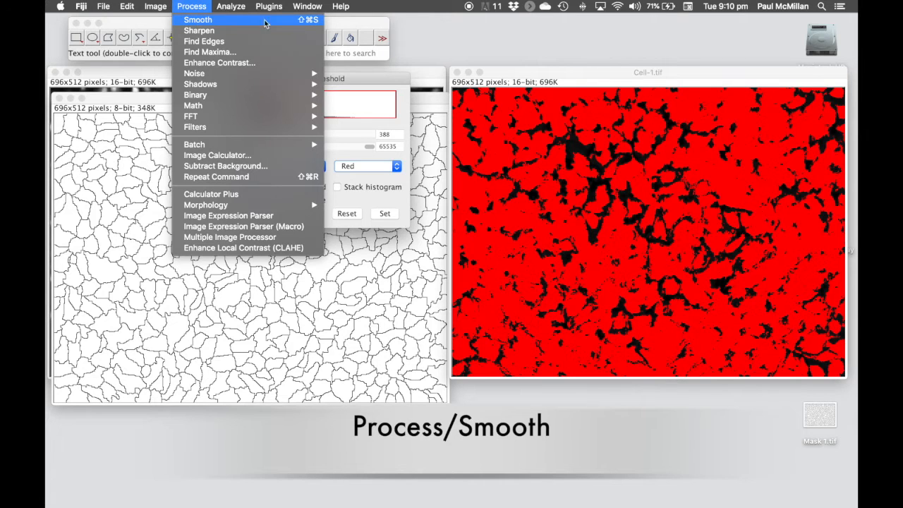
click(307, 21)
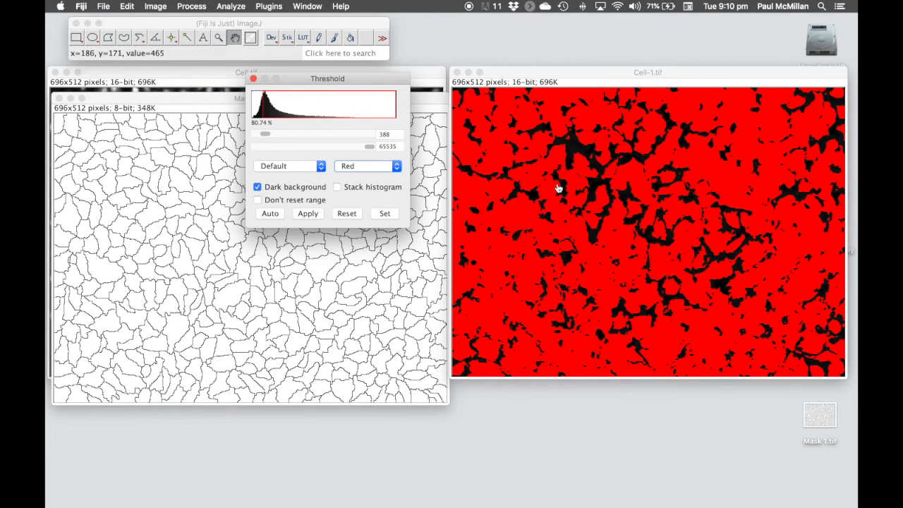
click(313, 215)
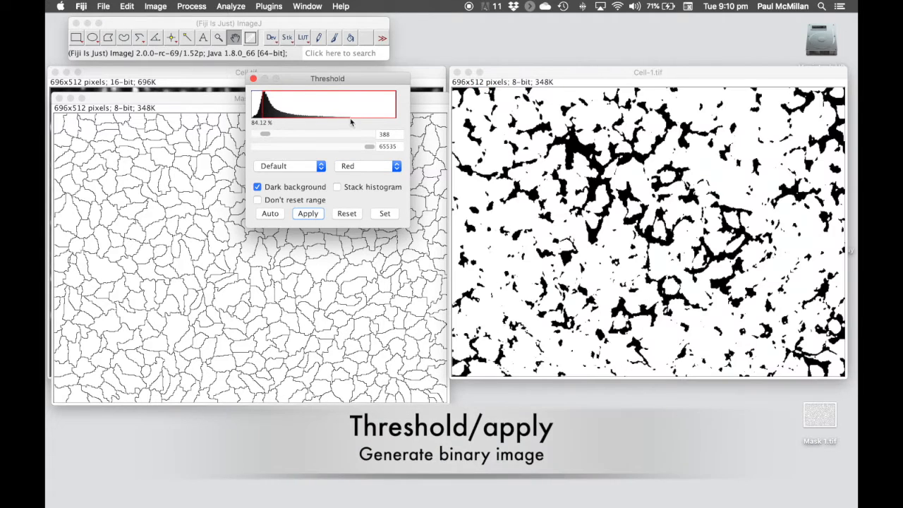
click(254, 79)
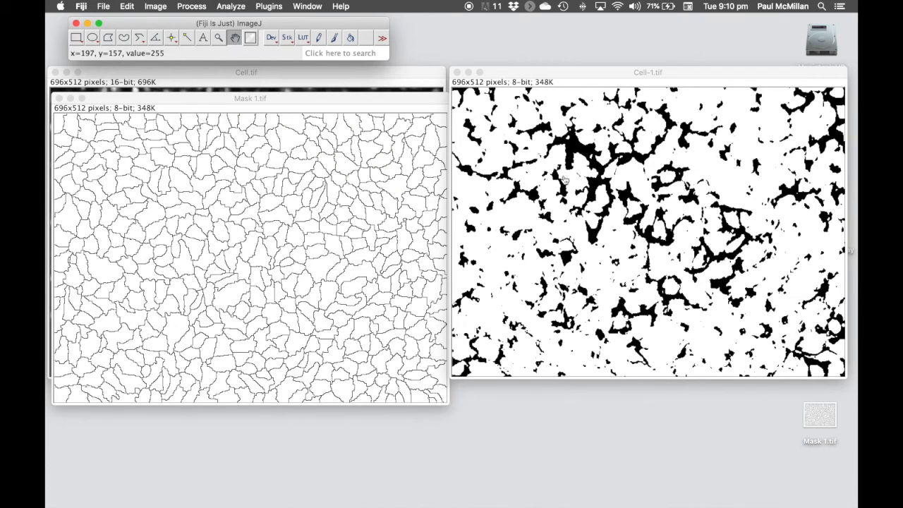
Save the binary Cell-1.tif image as a TIFF named Mask 2.tif on the Desktop and line its window up with Mask 1.tif
click(587, 77)
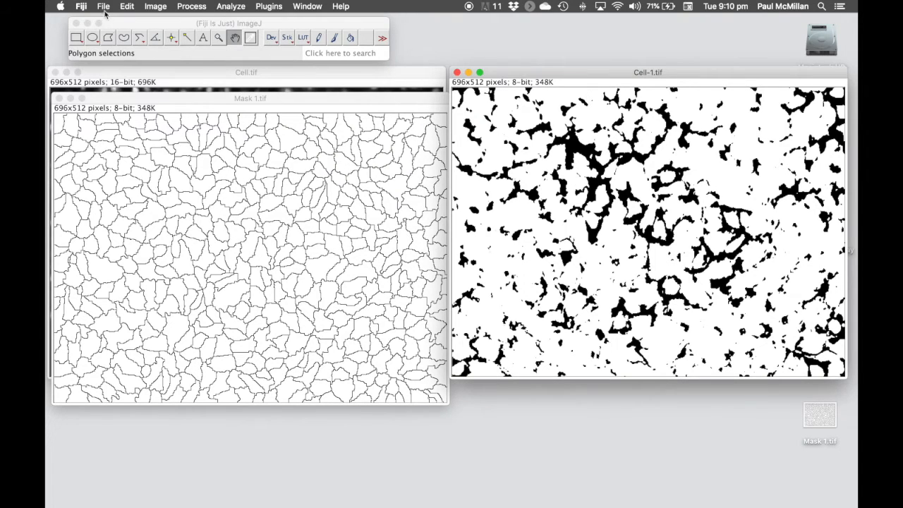
click(103, 7)
mouse_move(134, 134)
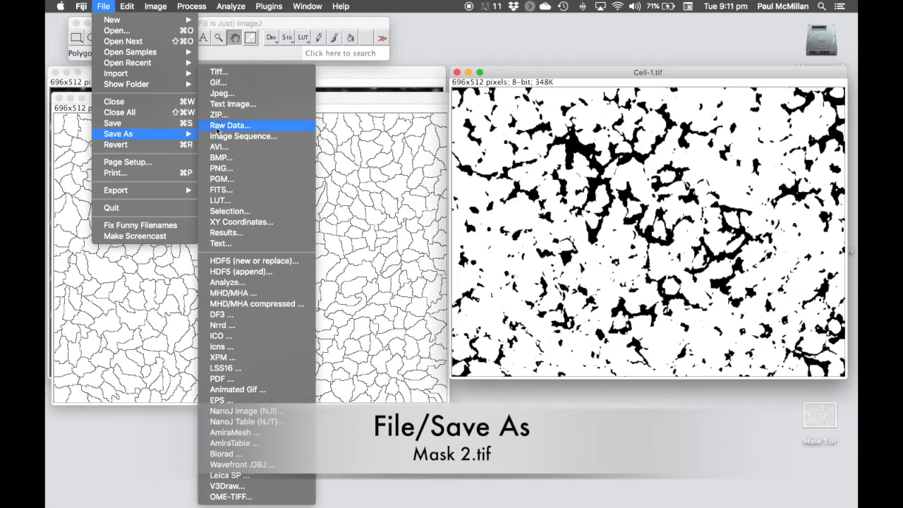
click(244, 76)
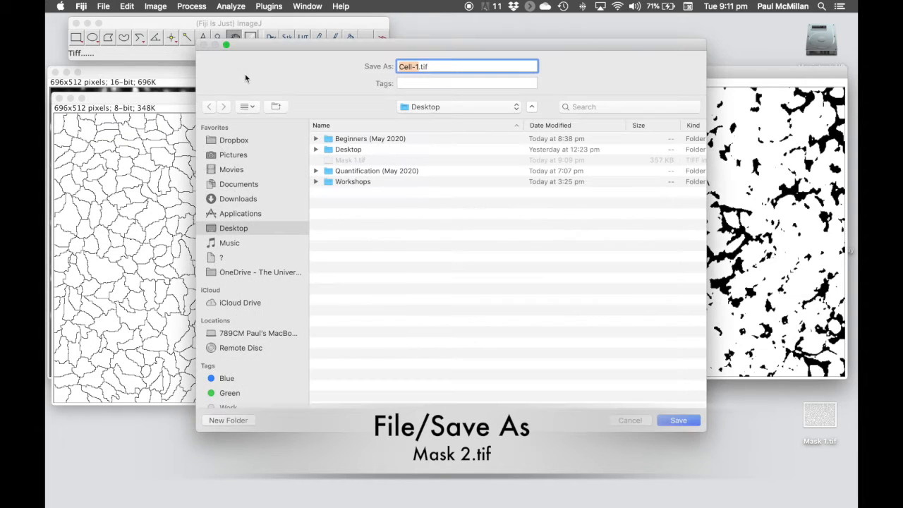
text(Mask 2)
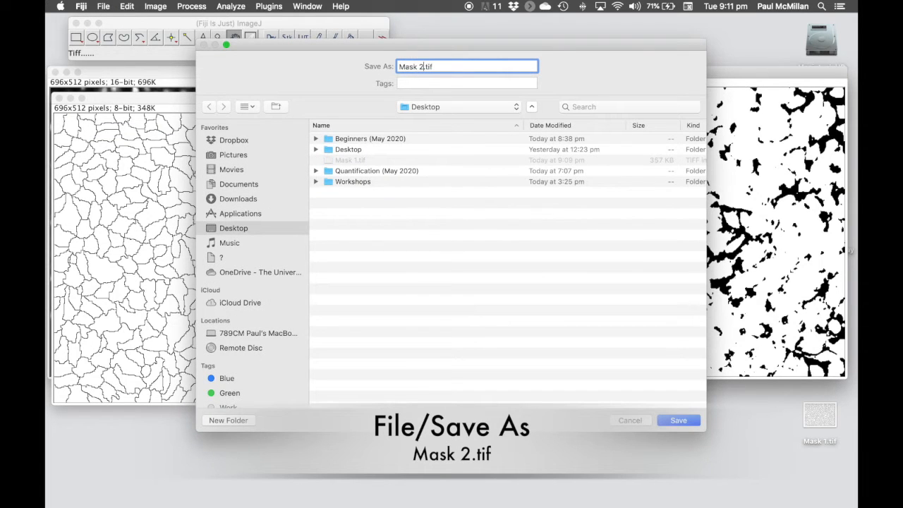
key(Return)
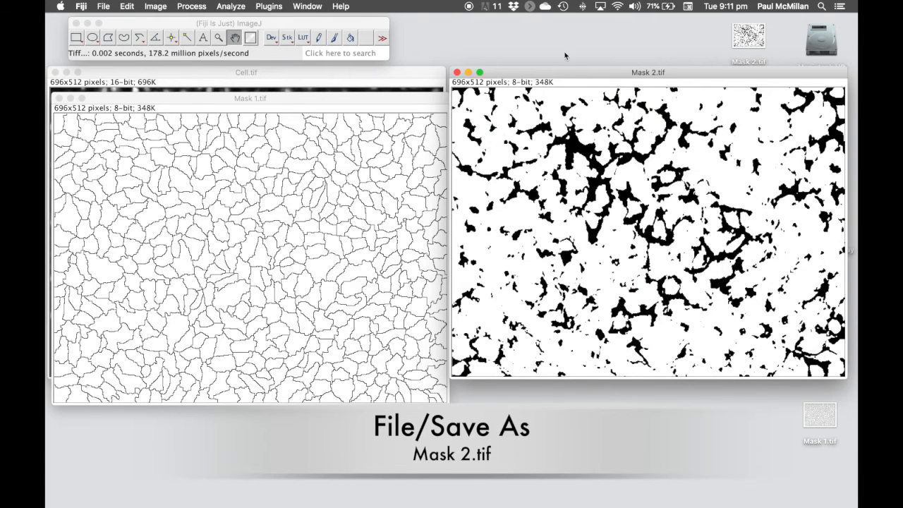
drag(564, 73, 568, 98)
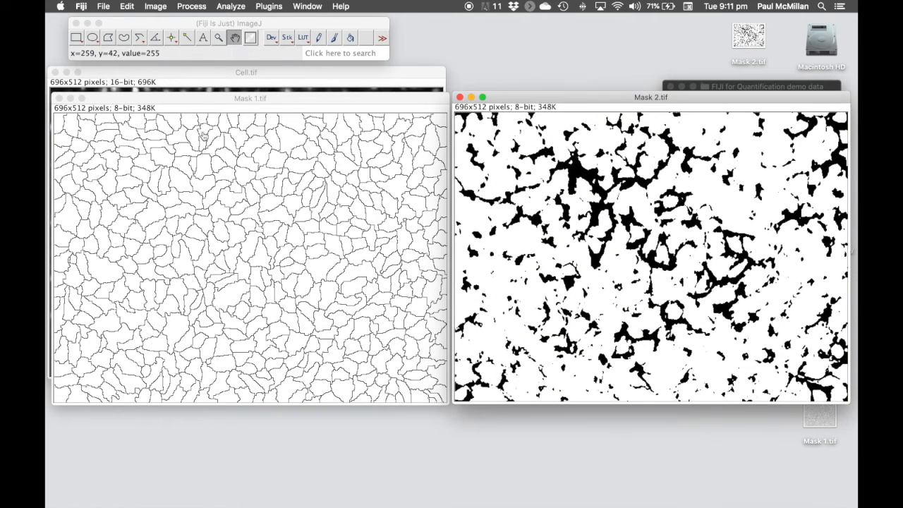
Combine Mask 1.tif and Mask 2.tif in the Image Calculator with the AND operation, creating a new window
click(221, 110)
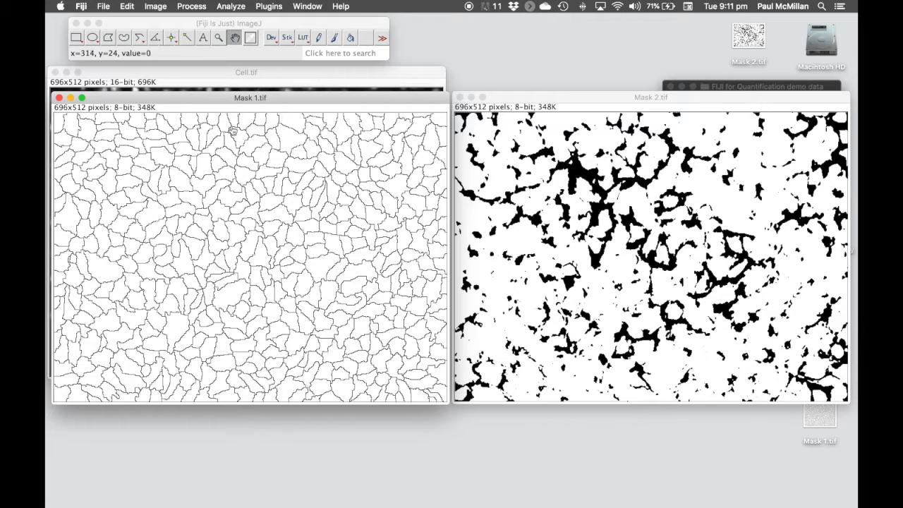
click(599, 107)
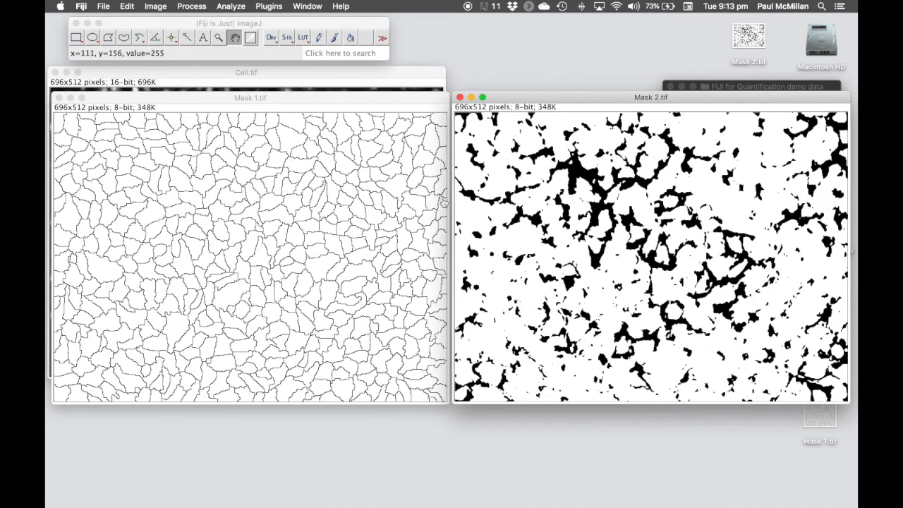
click(315, 100)
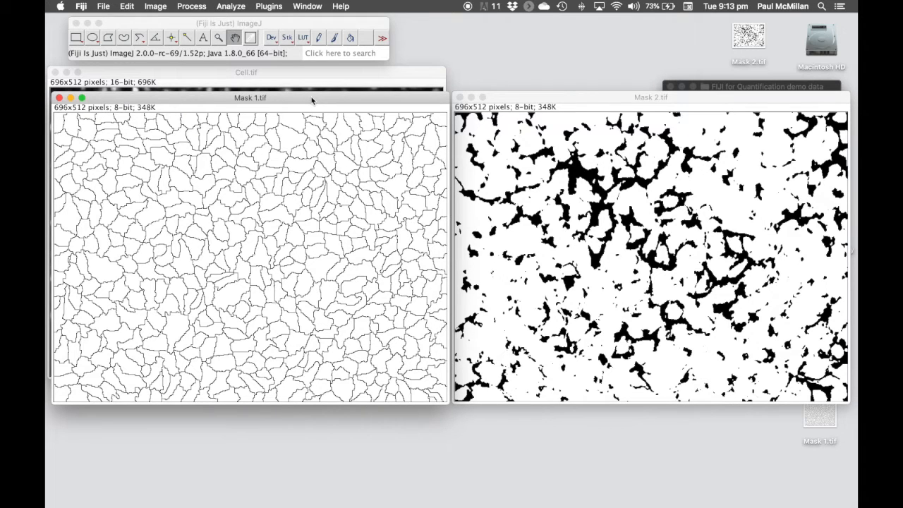
click(200, 10)
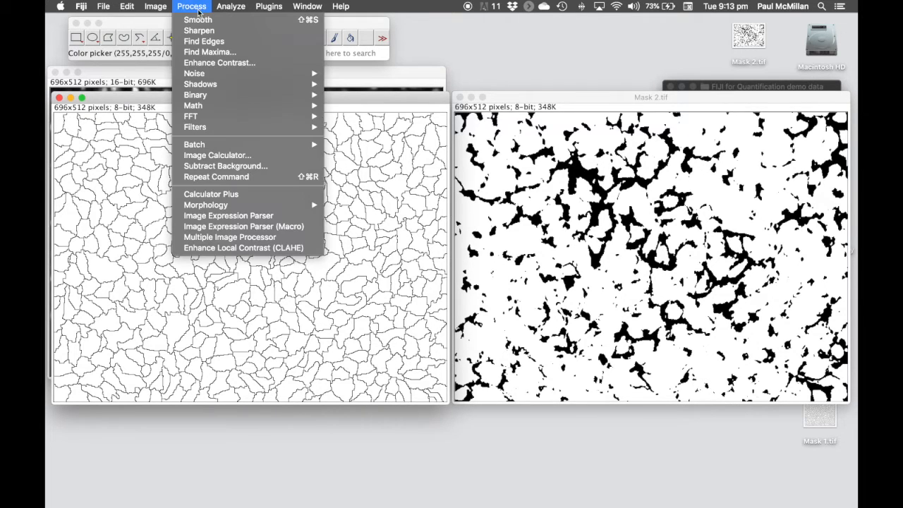
click(239, 160)
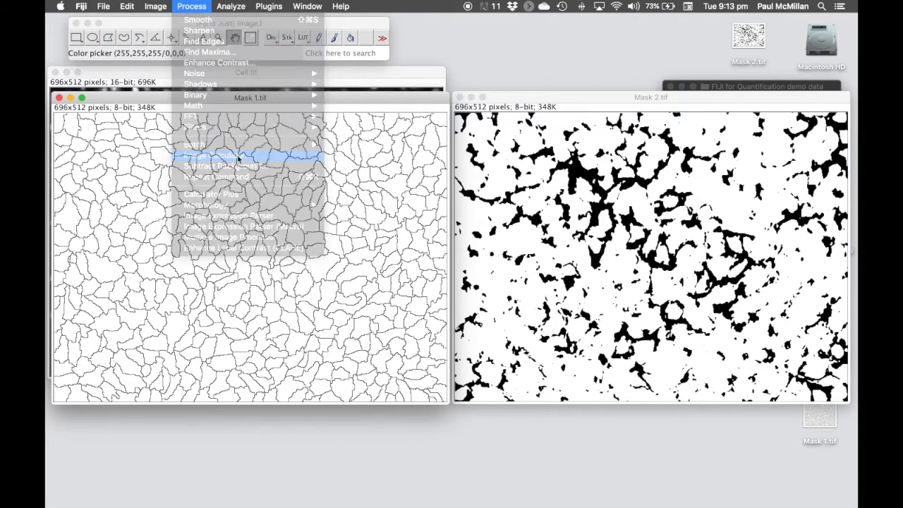
drag(434, 111, 396, 140)
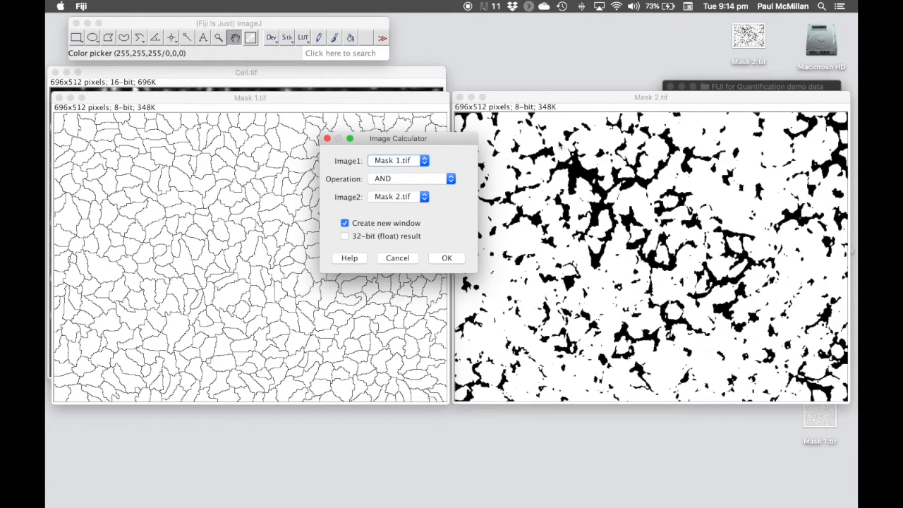
click(447, 258)
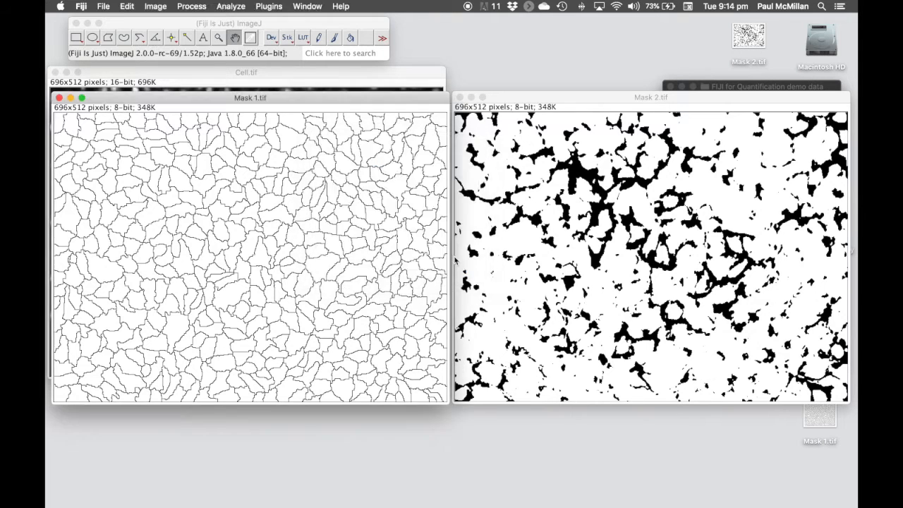
drag(370, 123, 503, 126)
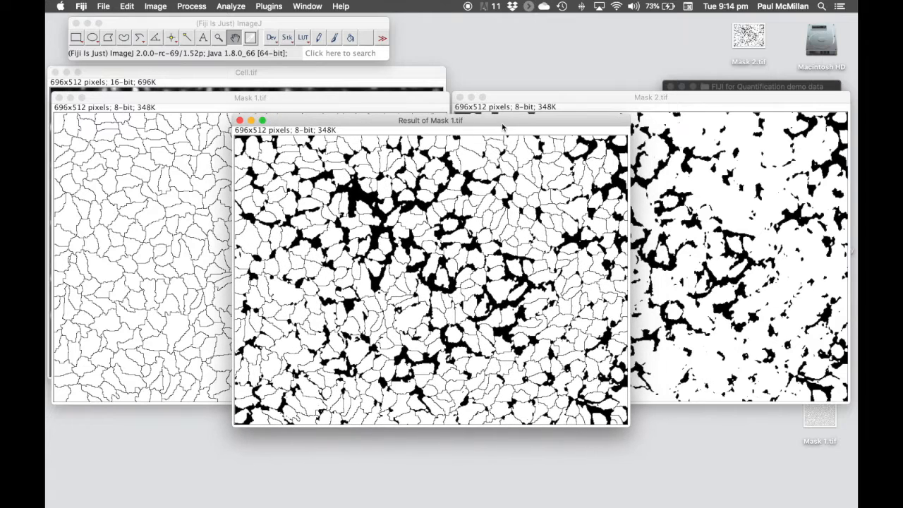
Run Analyze Particles on the combined mask with size 250-Infinity, circularity 0.00-1.00, Masks output and Exclude on edges enabled
click(395, 76)
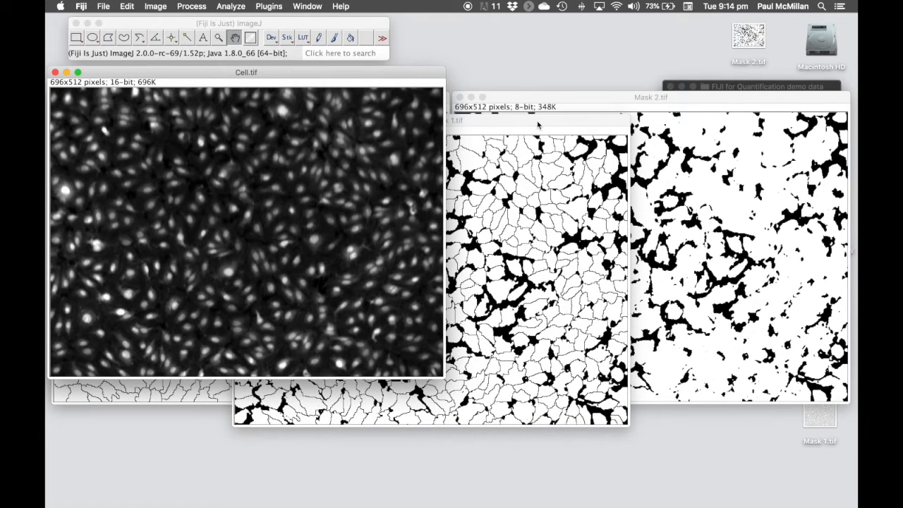
click(537, 125)
drag(537, 125, 526, 127)
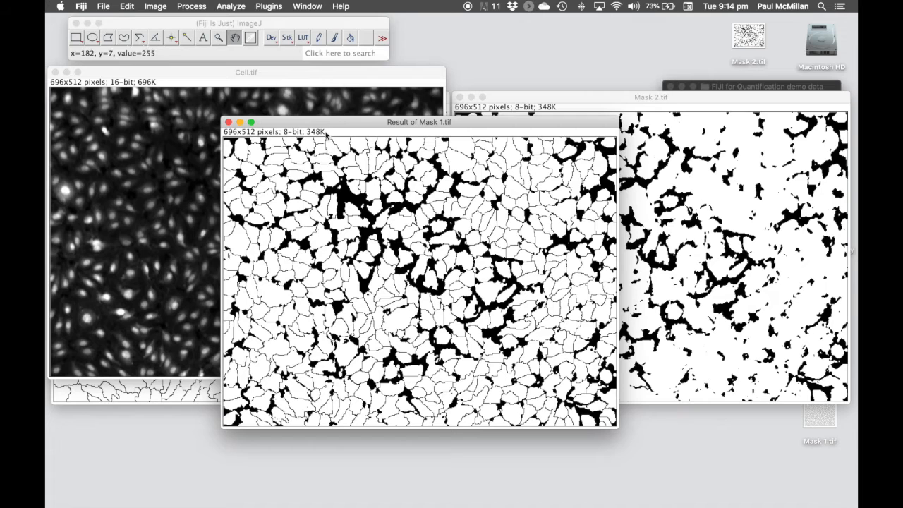
click(234, 7)
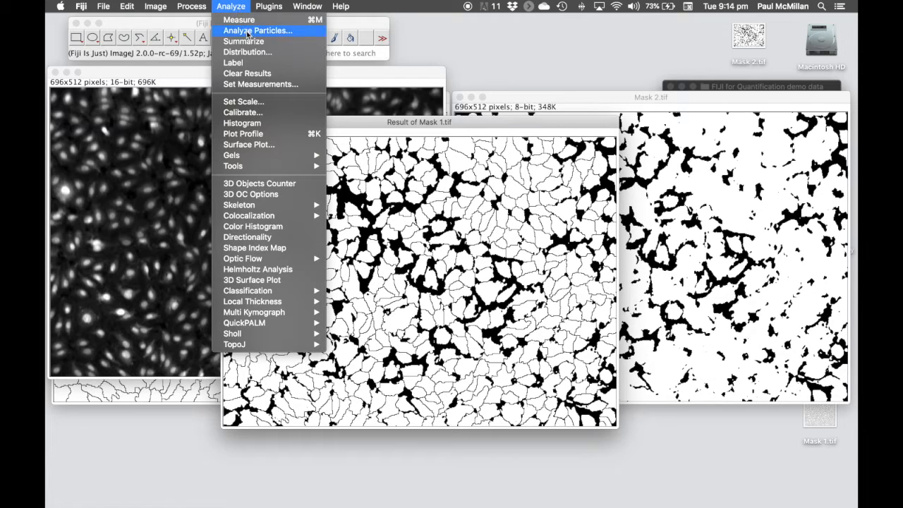
click(248, 31)
drag(412, 97, 572, 99)
click(587, 99)
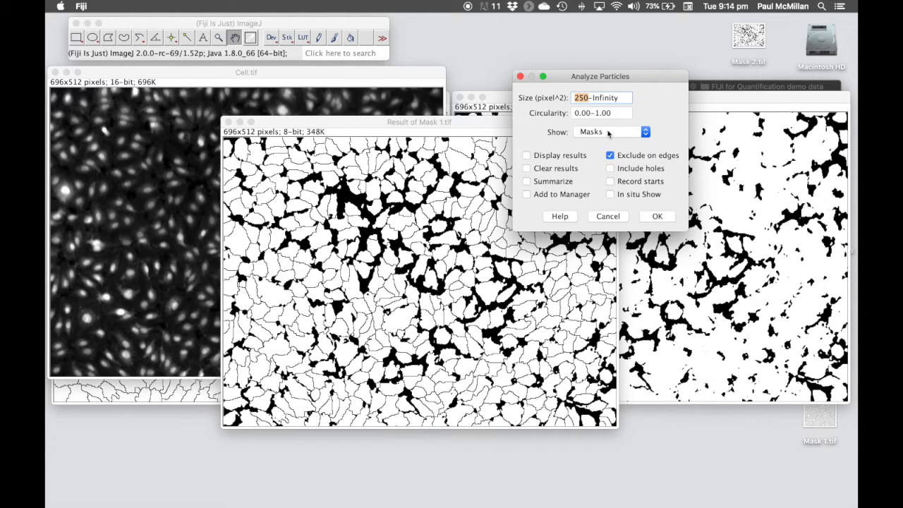
click(657, 217)
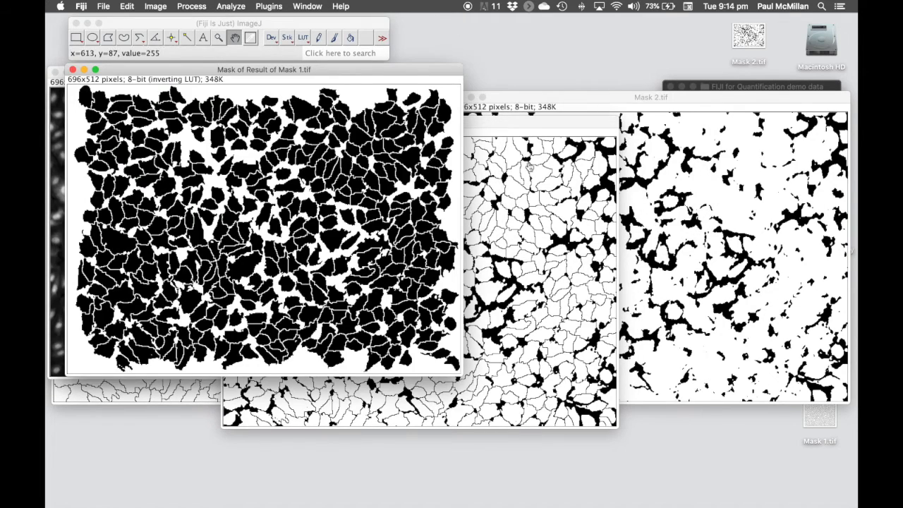
Invert the lookup table of the new particle mask and reposition its window over the other images
drag(377, 74, 514, 142)
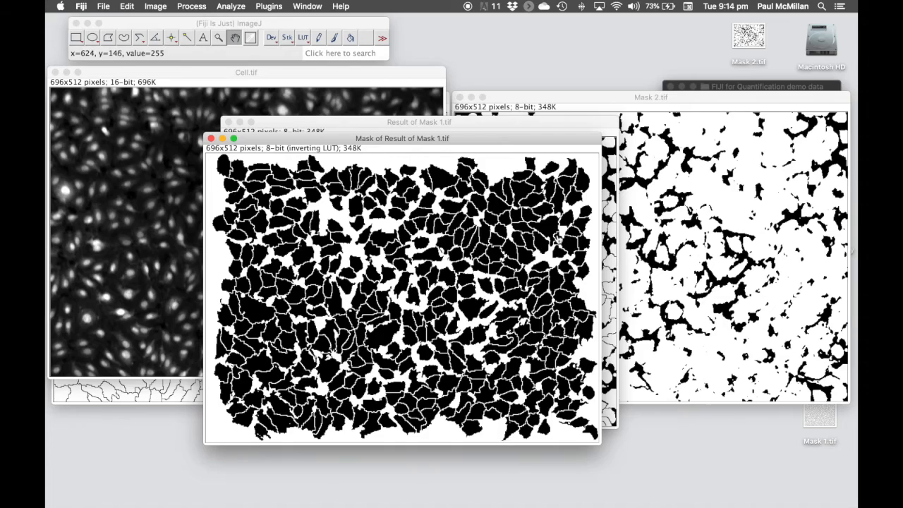
drag(502, 141, 453, 129)
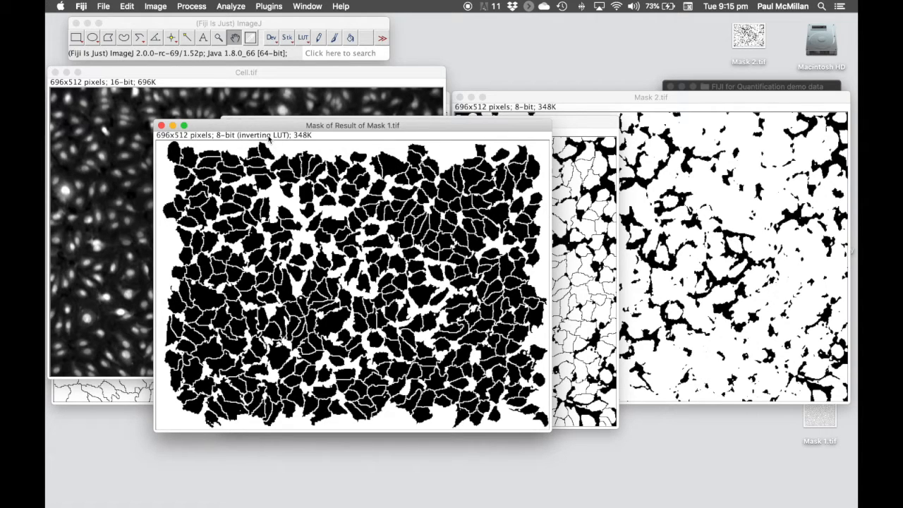
click(303, 37)
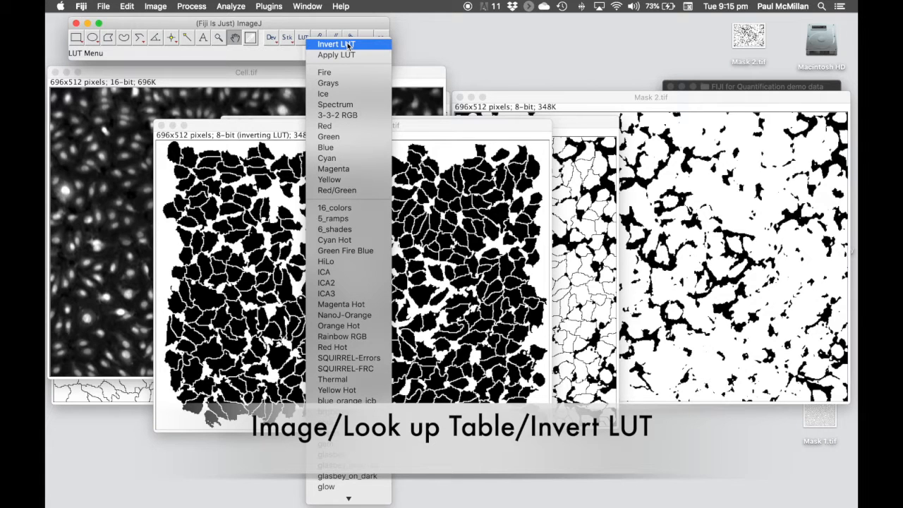
click(337, 45)
drag(413, 126, 413, 117)
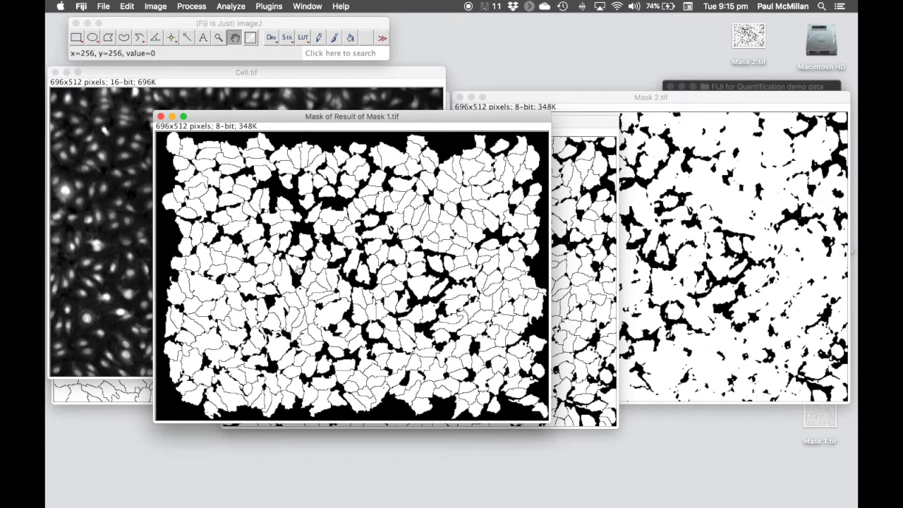
drag(314, 117, 303, 110)
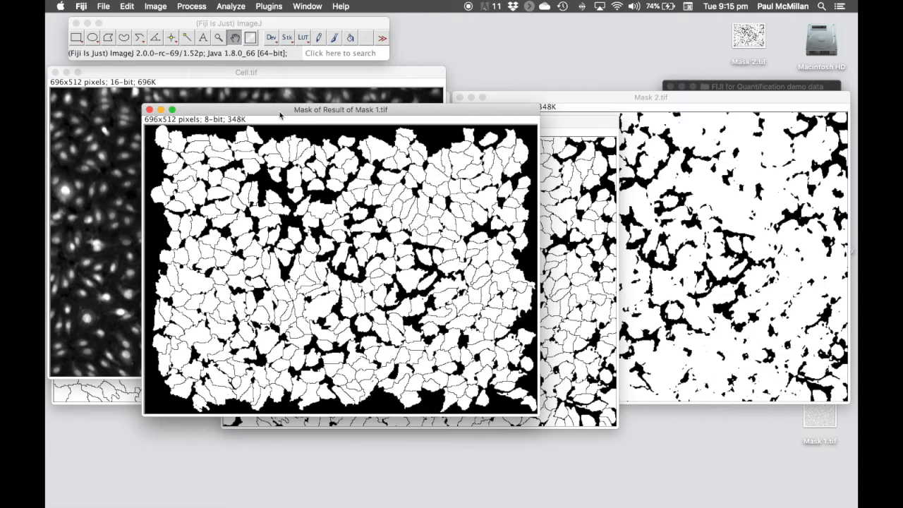
Fill the holes inside the cells of the particle mask with the binary Fill Holes operation
click(192, 6)
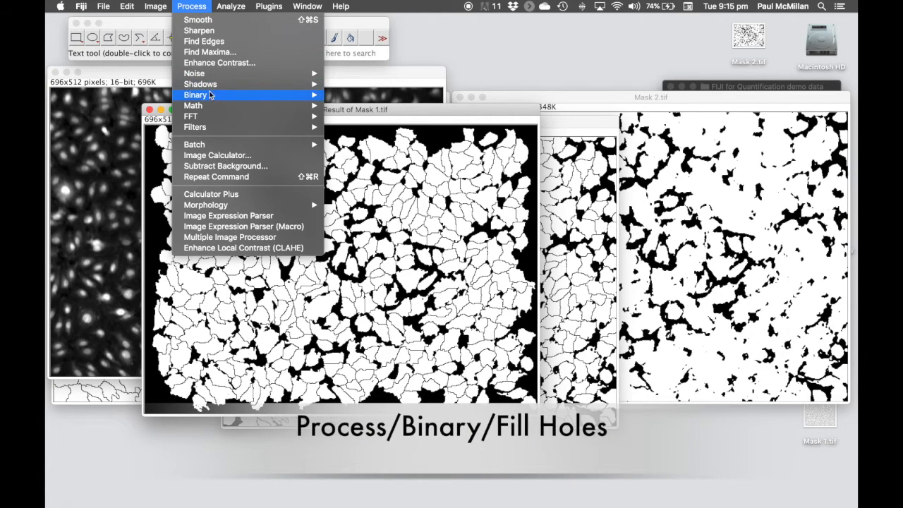
mouse_move(210, 95)
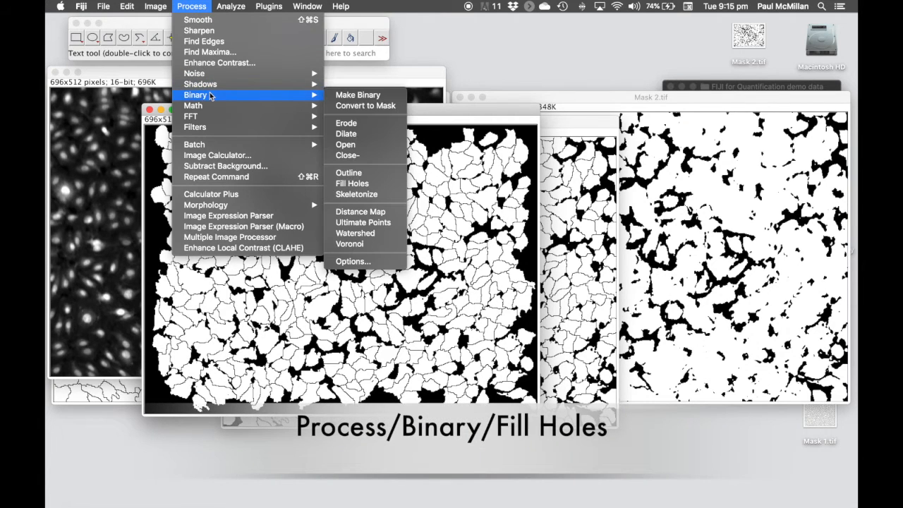
click(368, 185)
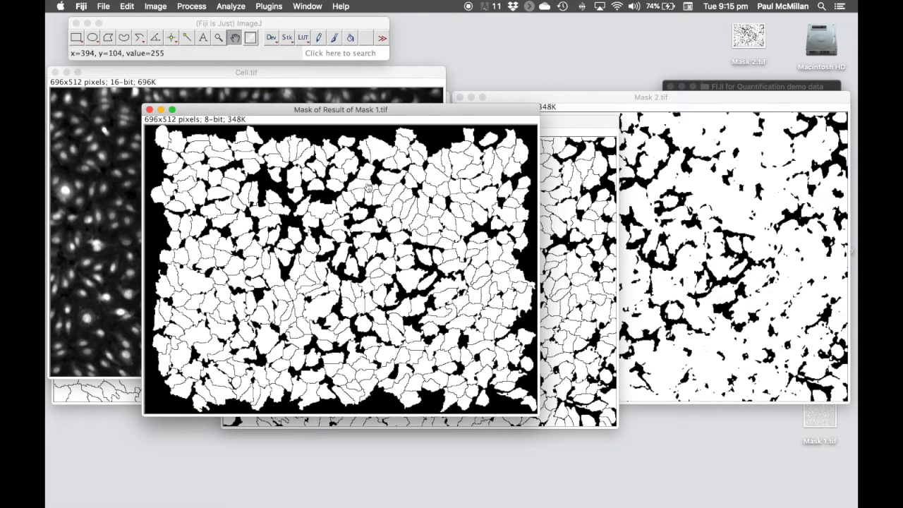
drag(408, 113, 427, 106)
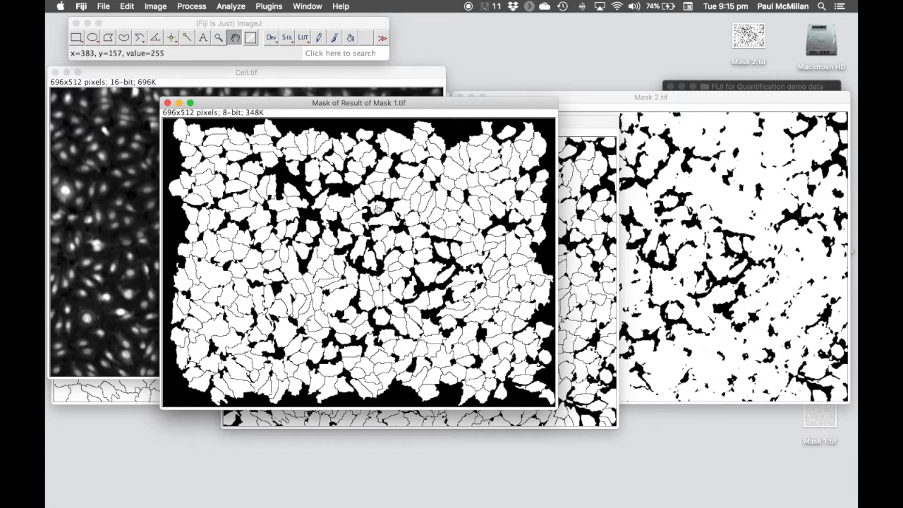
Save the filled particle mask as a TIFF named Mask 3.tif on the Desktop
click(103, 6)
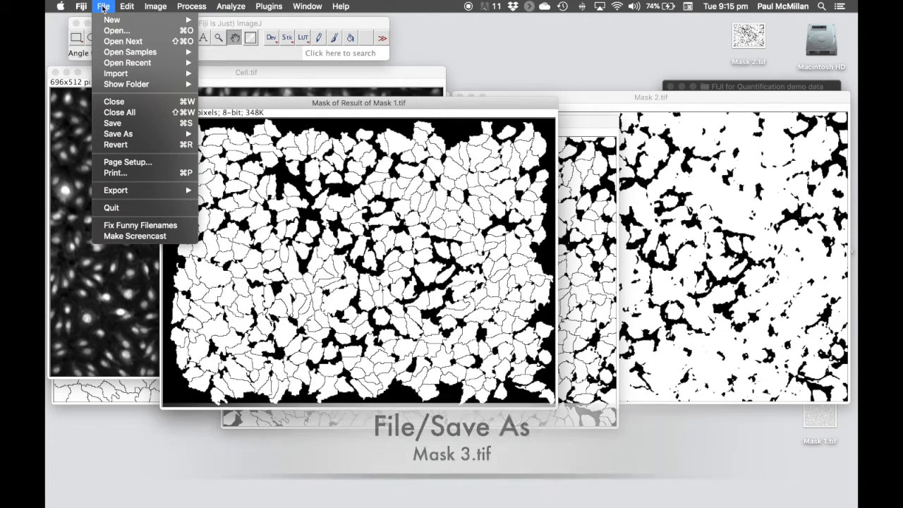
mouse_move(154, 140)
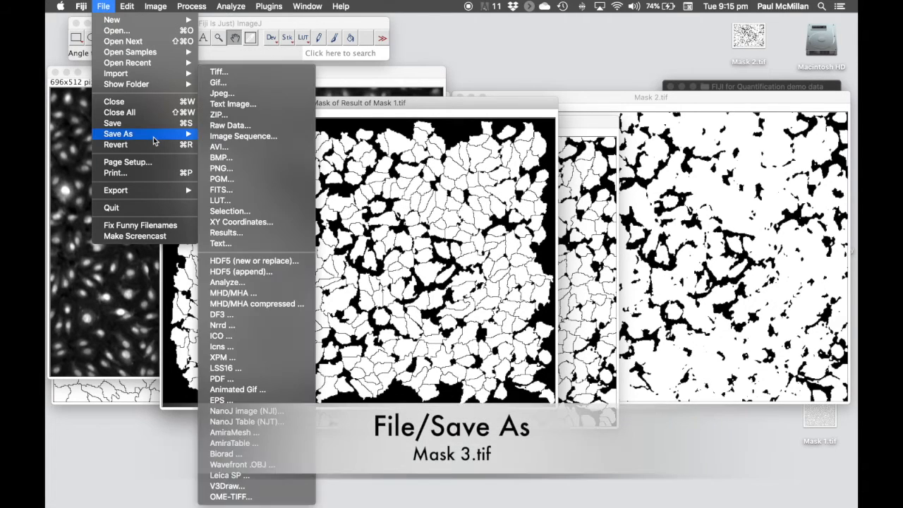
click(245, 73)
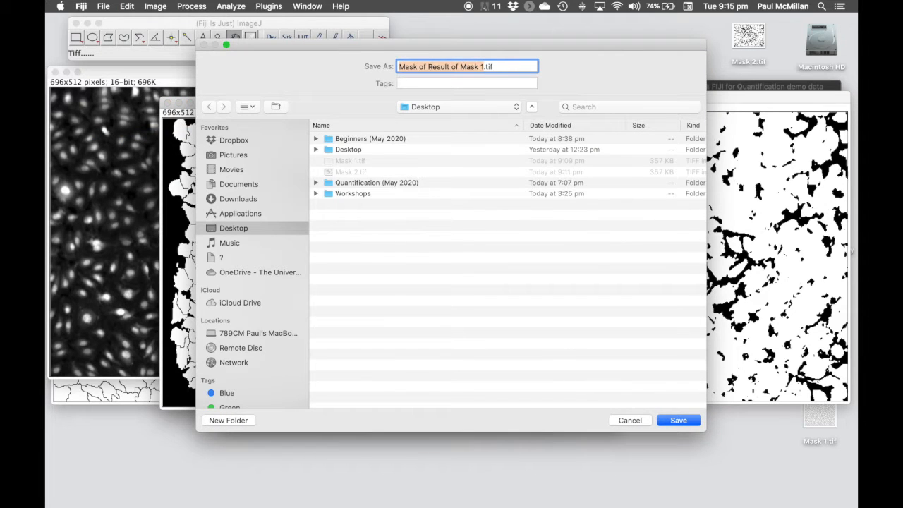
text(Mask 3)
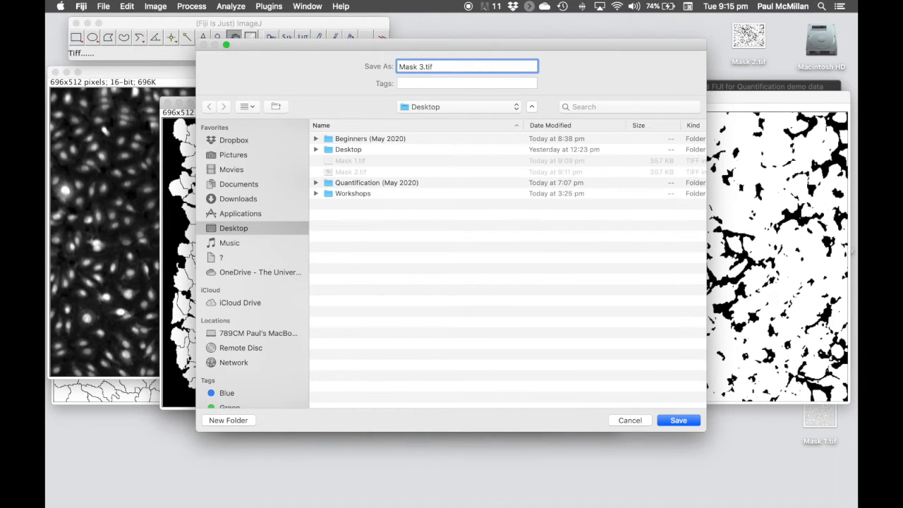
key(Return)
Close the Result of Mask 1.tif, Mask 2.tif and Mask 1.tif images, keeping Mask 3.tif and Cell.tif open
drag(324, 102, 368, 146)
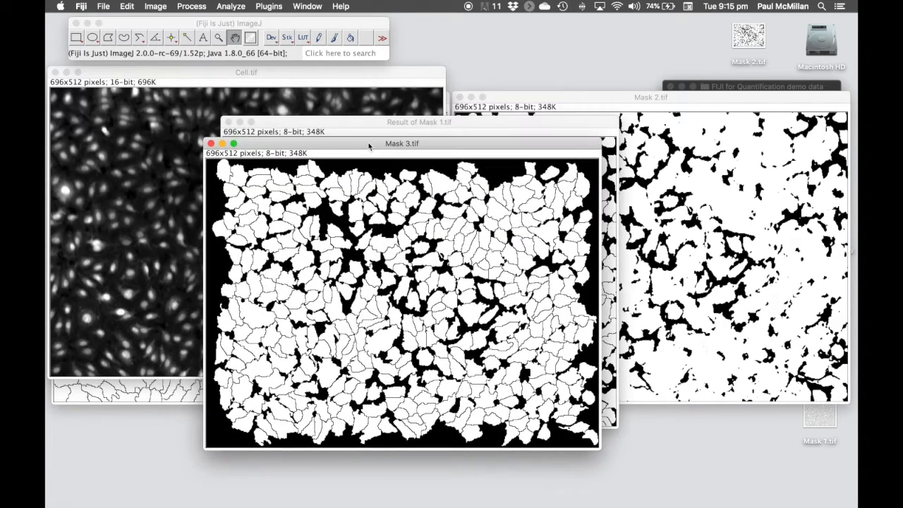
click(228, 122)
click(512, 102)
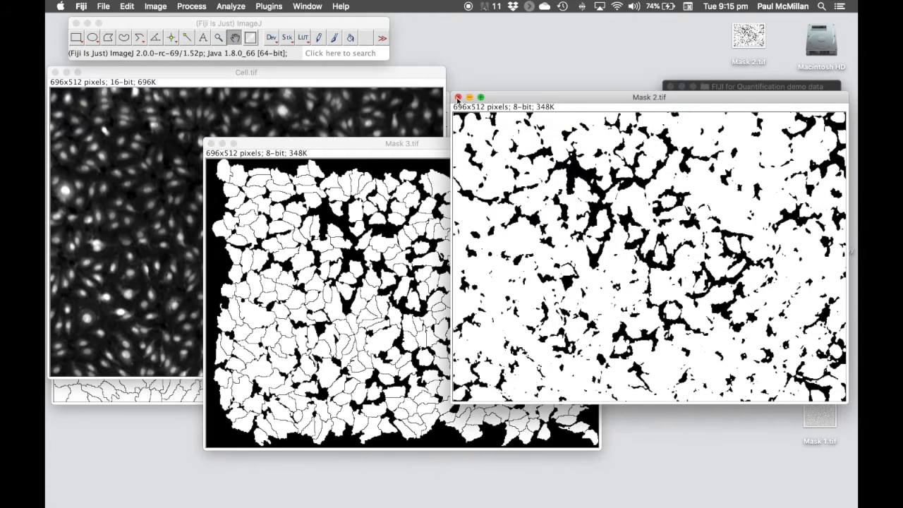
click(458, 97)
click(445, 113)
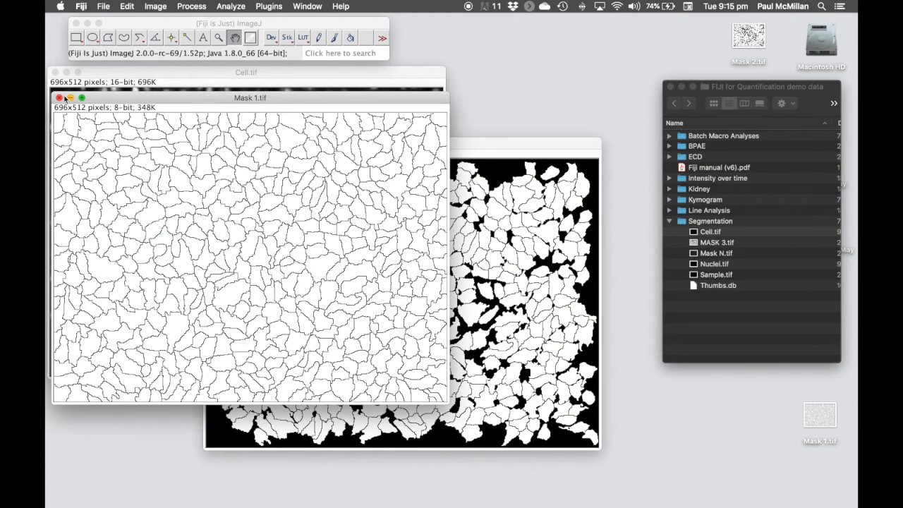
click(59, 98)
Place the Mask 3.tif window in front of Cell.tif so that both images can be seen
drag(352, 144, 380, 130)
click(296, 74)
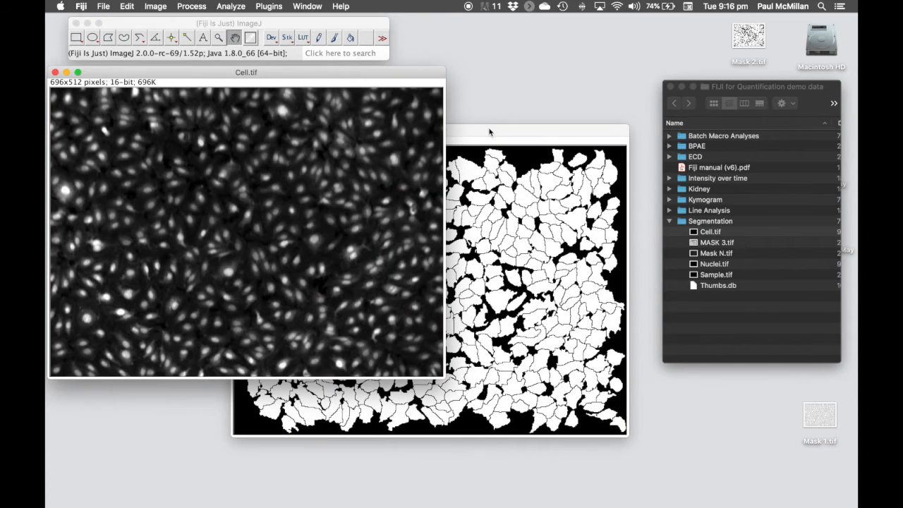
click(489, 131)
drag(489, 128, 459, 127)
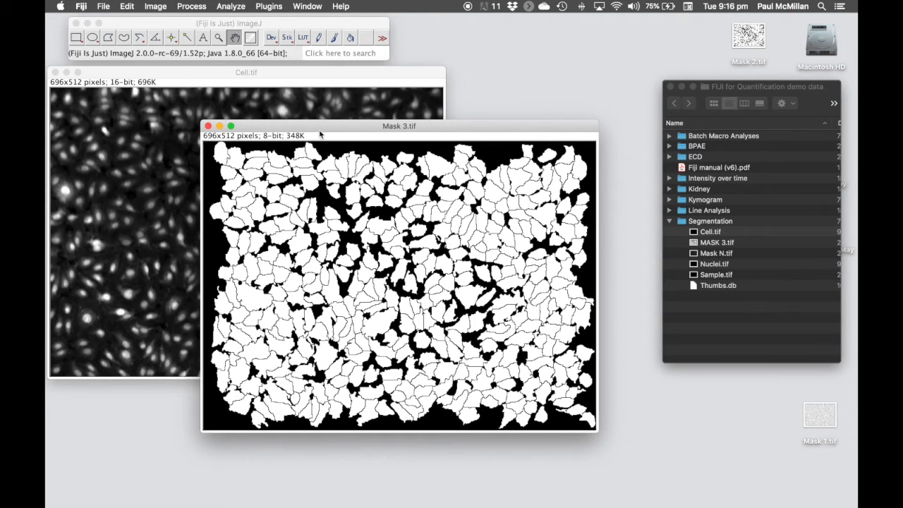
drag(320, 132, 357, 125)
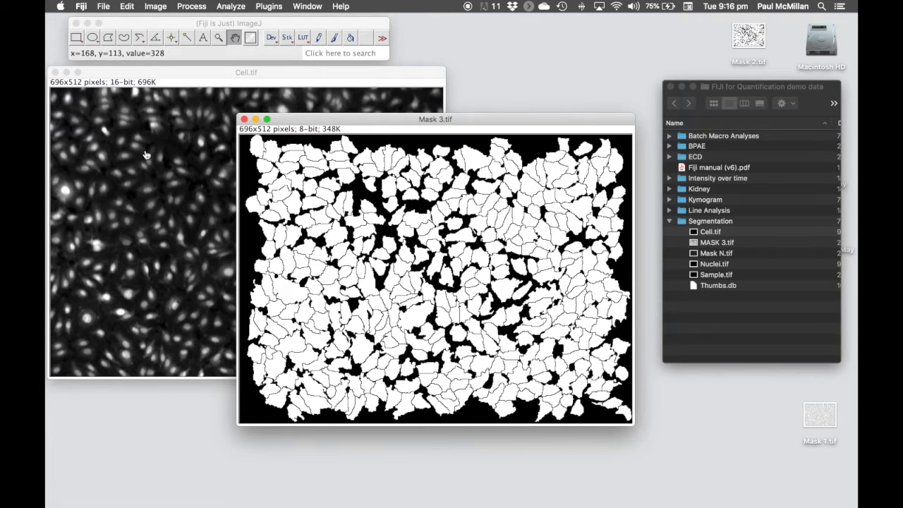
In Set Measurements, enable Perimeter and Feret's diameter, and disable Area fraction and Limit to threshold
click(233, 7)
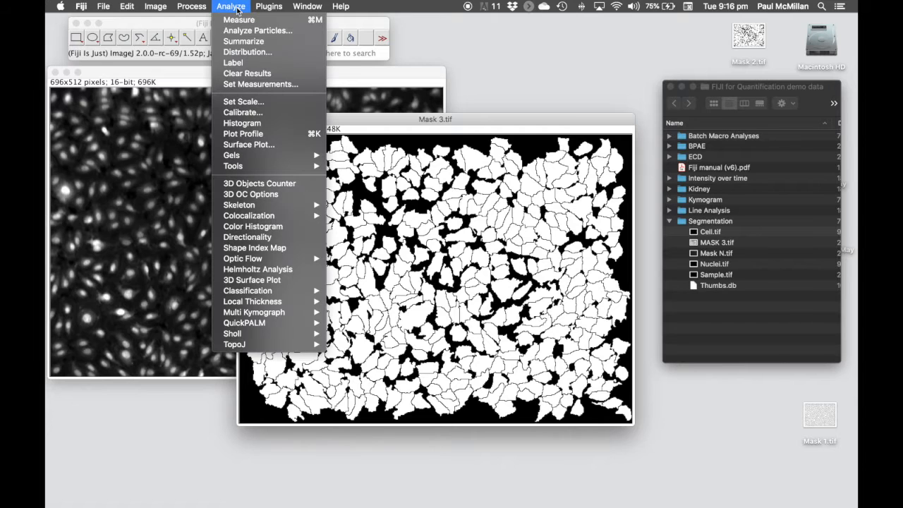
click(259, 85)
drag(437, 79, 516, 64)
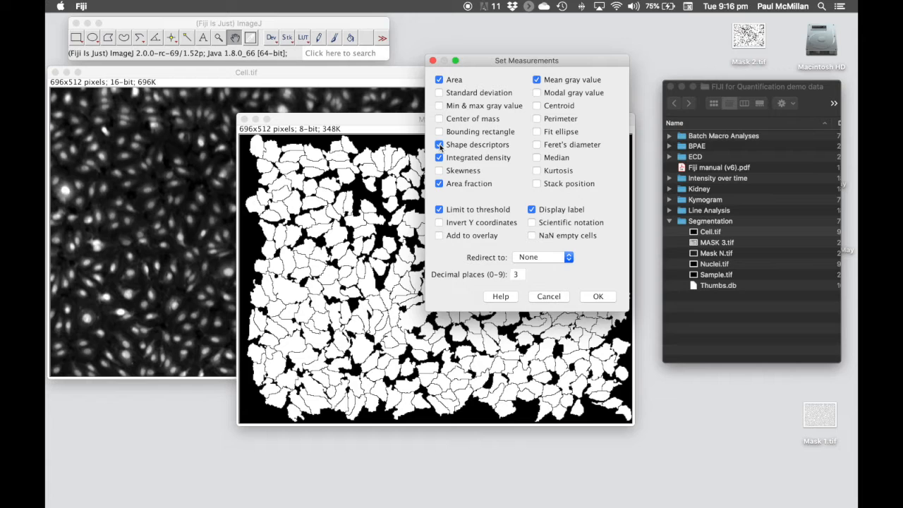
click(440, 184)
click(537, 120)
click(537, 145)
click(439, 210)
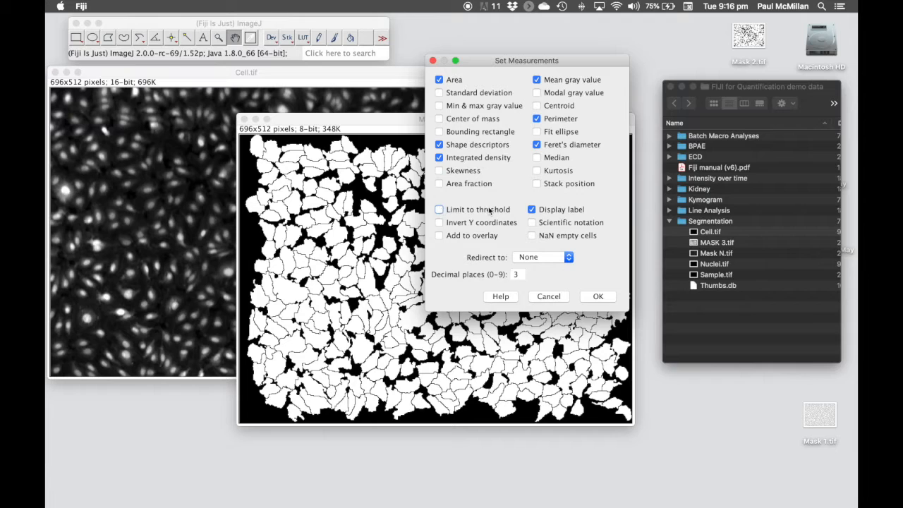
Redirect the measurements to Cell.tif and apply the measurement settings
click(549, 261)
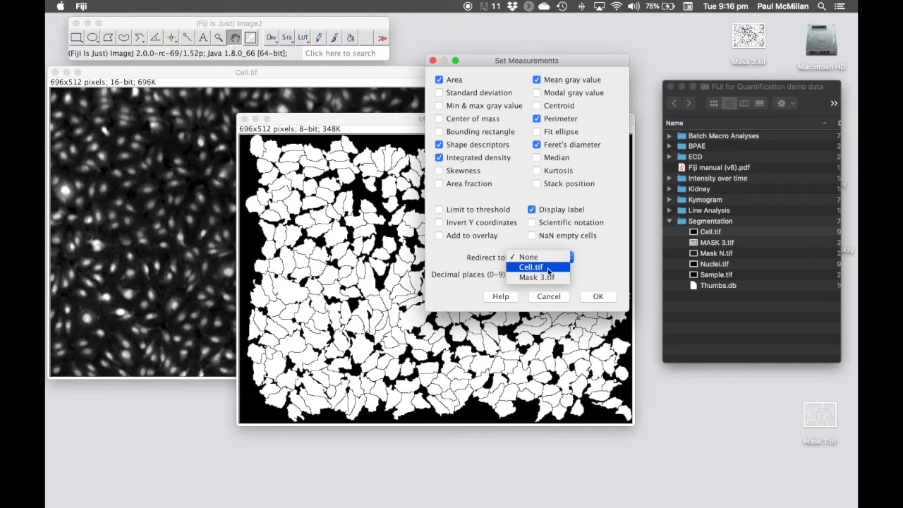
click(548, 269)
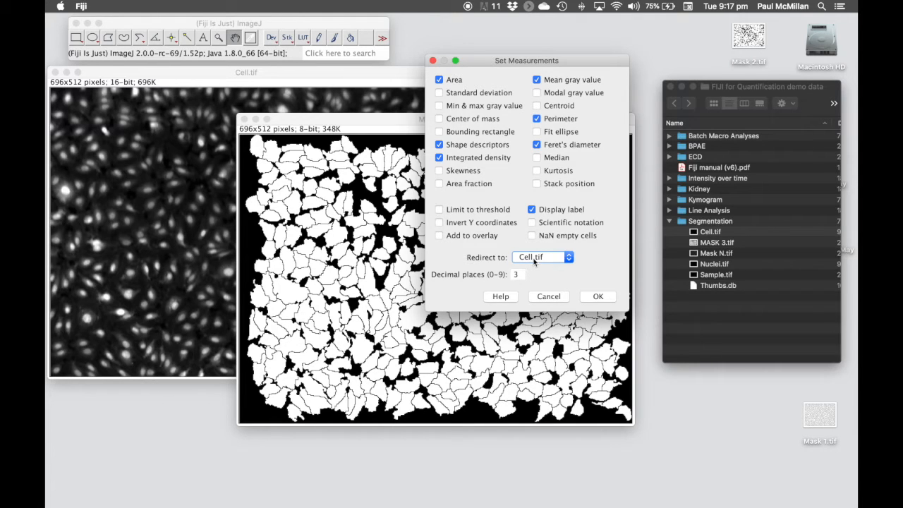
click(596, 297)
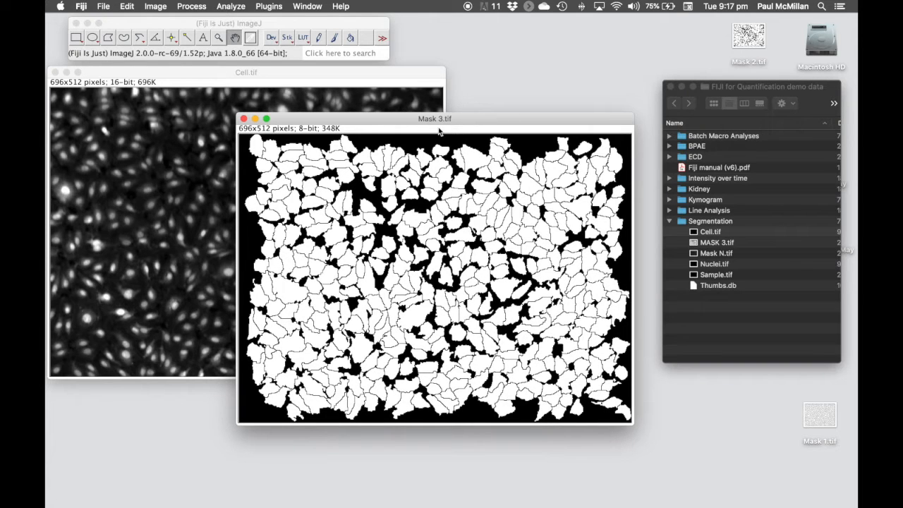
Run Analyze Particles on Mask 3.tif with size 250-Infinity, Outlines output, Exclude on edges, Display results, Clear results and Summarize enabled
click(240, 6)
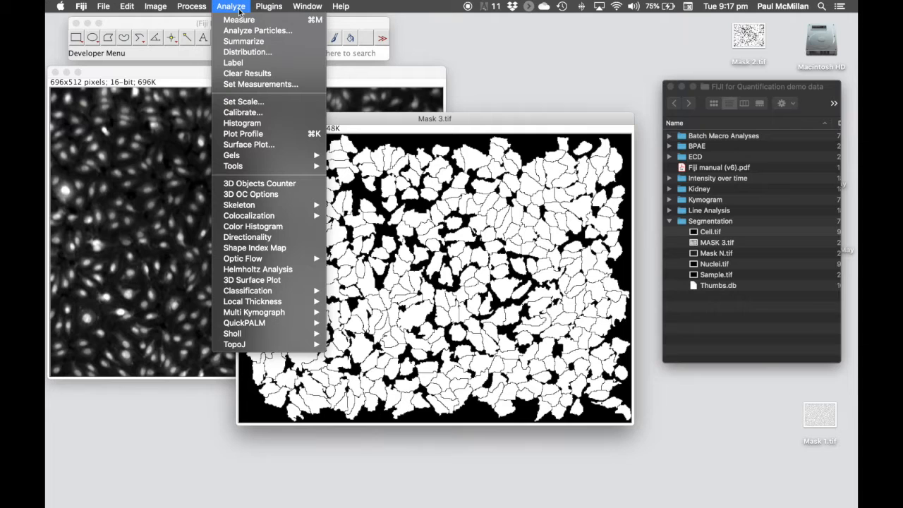
click(248, 29)
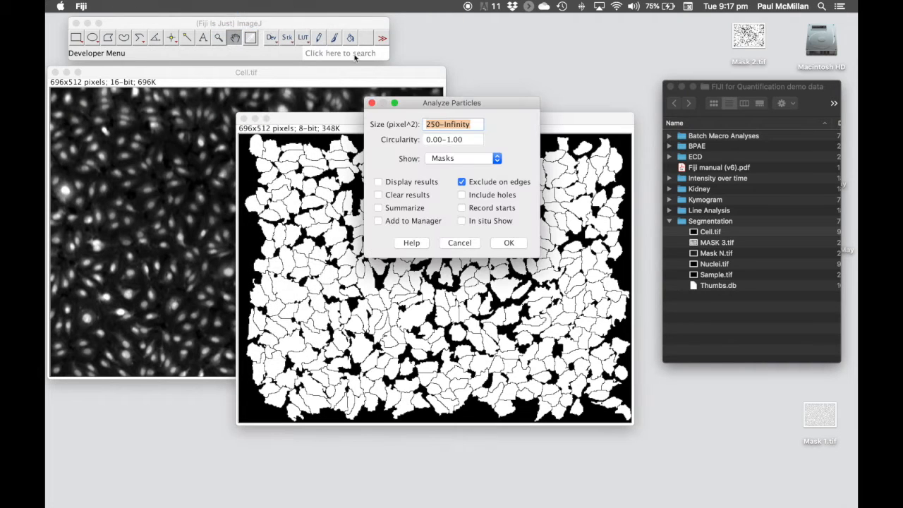
drag(473, 104, 559, 70)
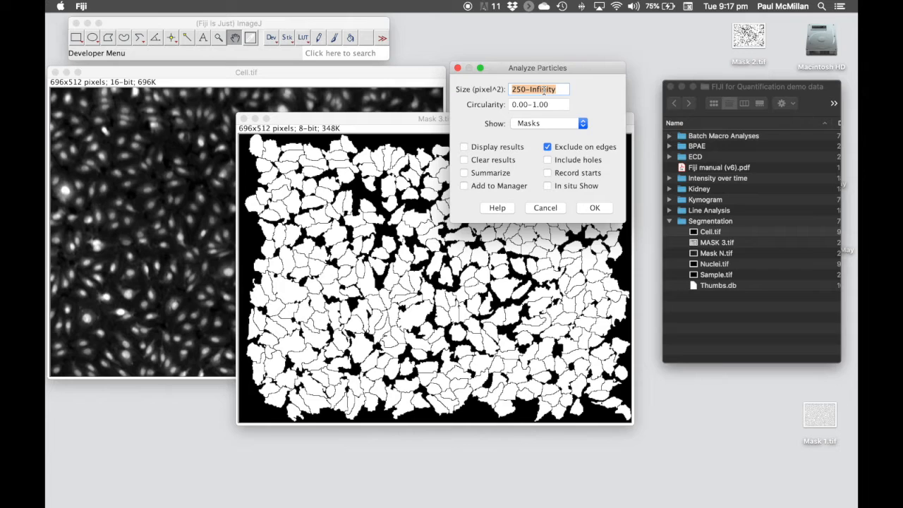
click(556, 123)
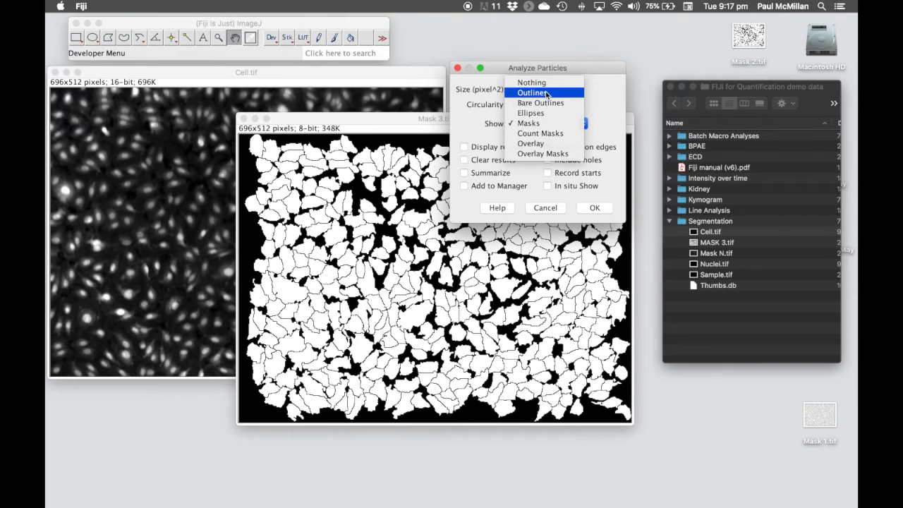
click(547, 95)
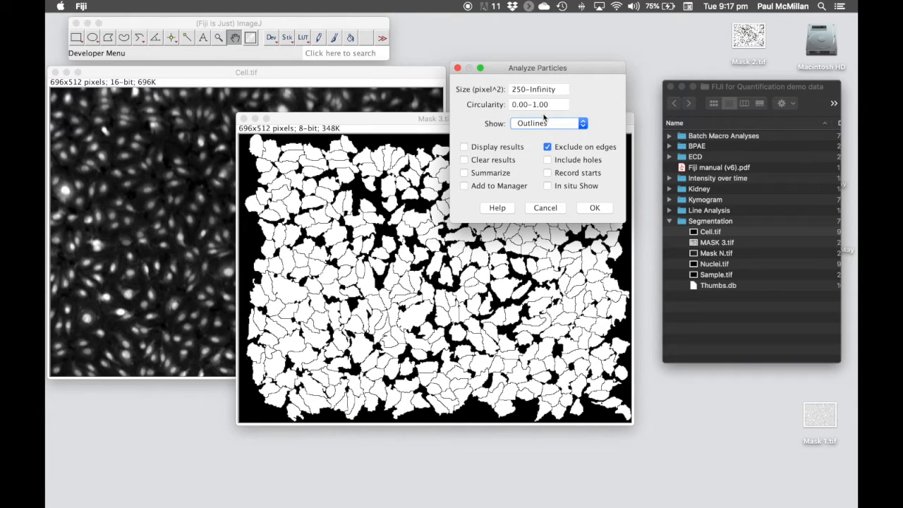
click(465, 146)
click(465, 159)
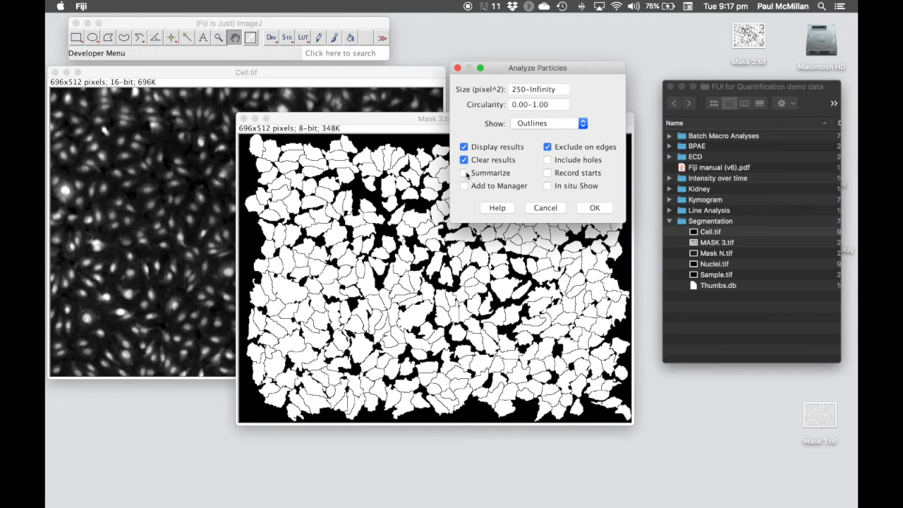
click(464, 173)
click(594, 208)
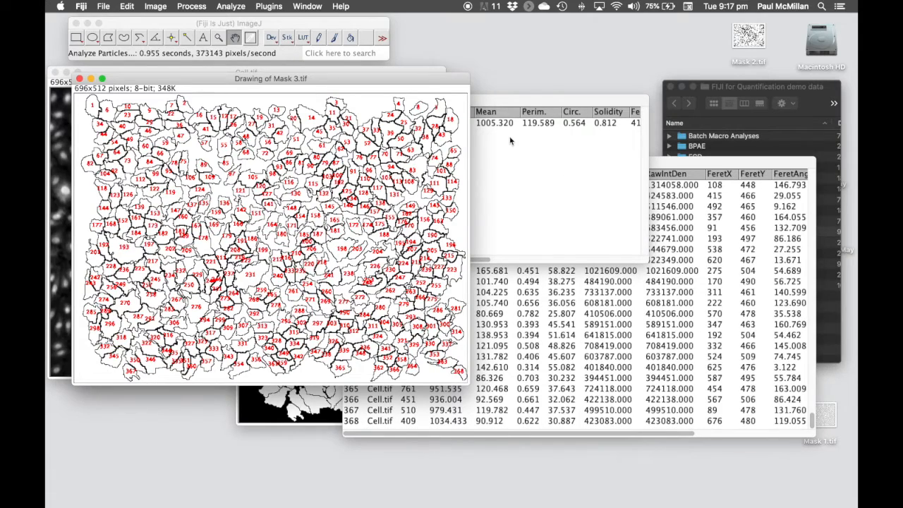
Examine the numbered outline drawing, the Summary table and the per-cell measurements in the Results table
drag(412, 83, 410, 108)
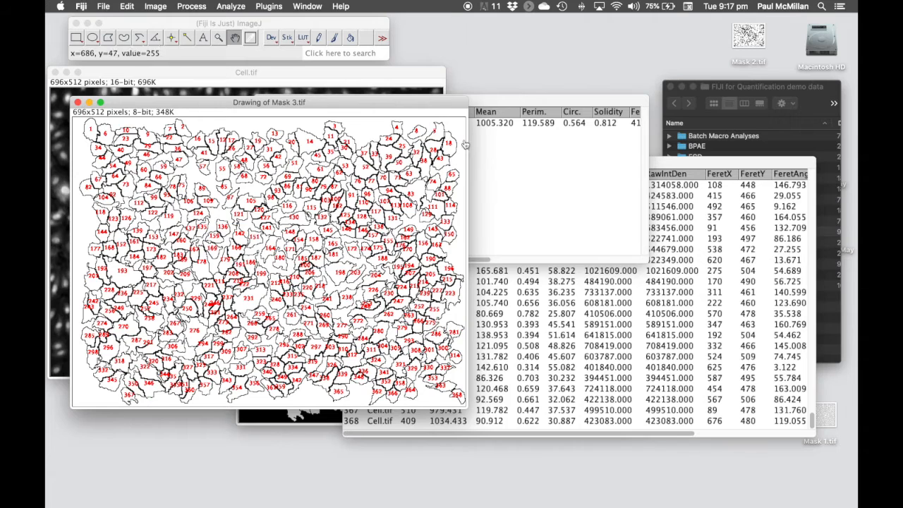
click(494, 103)
drag(495, 104, 354, 159)
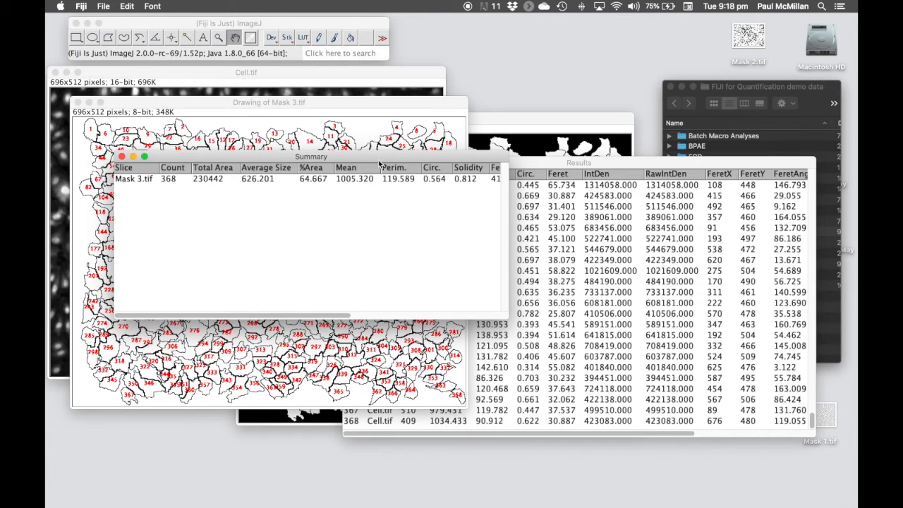
click(528, 161)
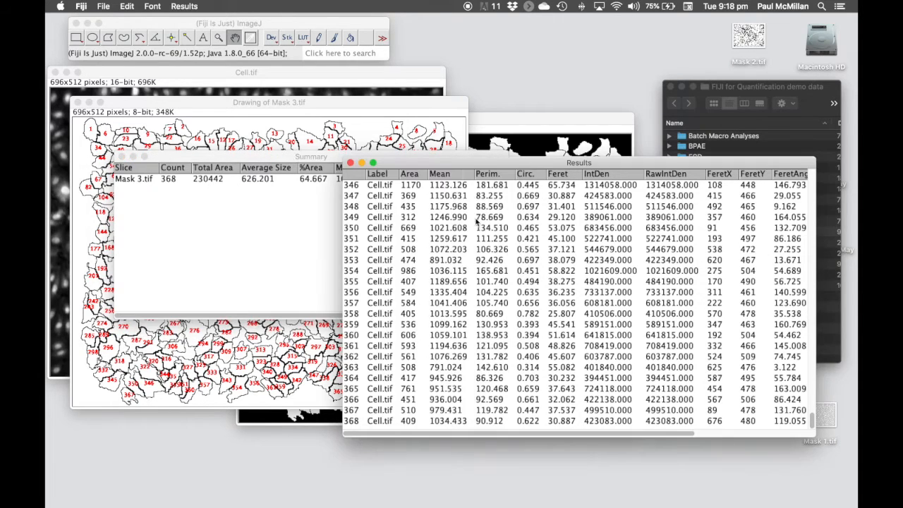
scroll(477, 222, up, 5)
scroll(477, 221, up, 10)
scroll(477, 222, down, 12)
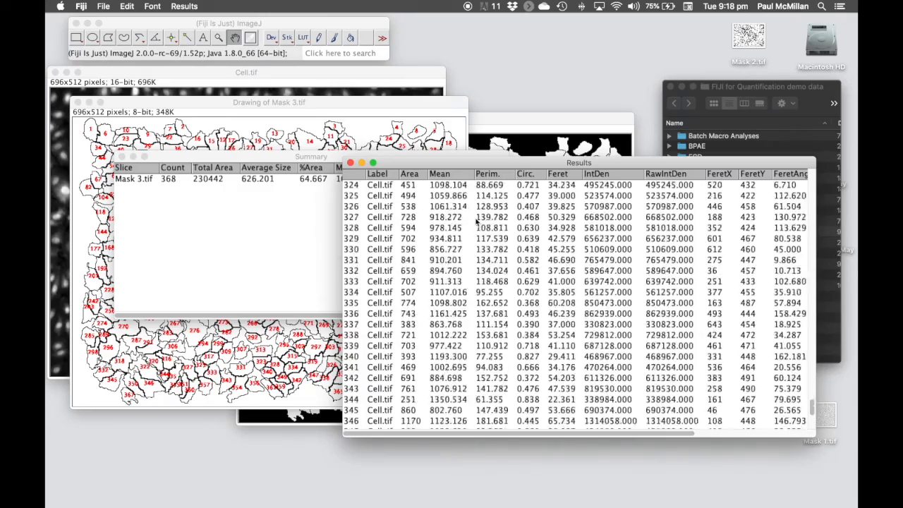
scroll(477, 222, up, 20)
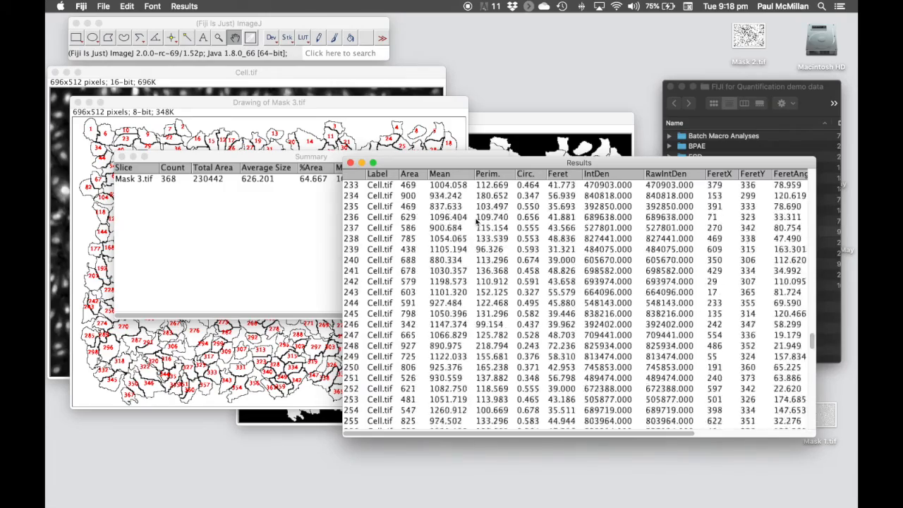
scroll(476, 221, up, 3)
drag(459, 162, 465, 192)
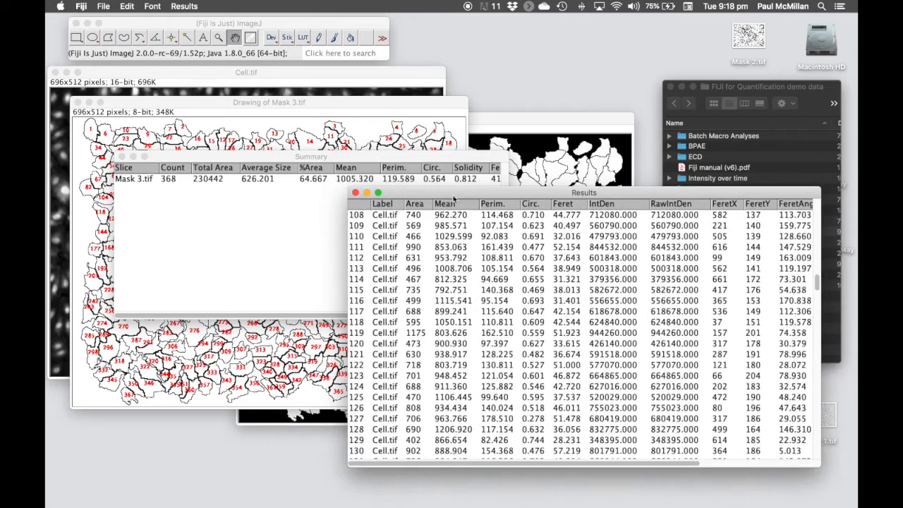
click(281, 158)
drag(280, 158, 363, 224)
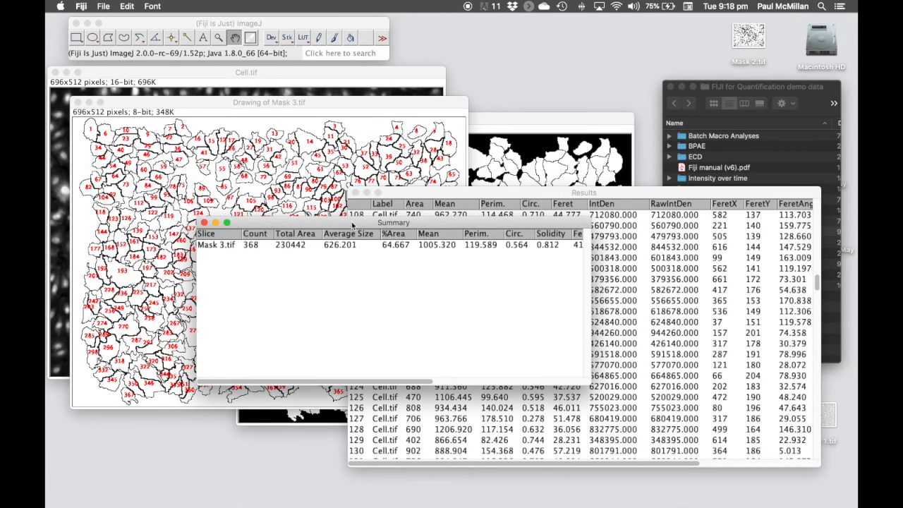
click(224, 105)
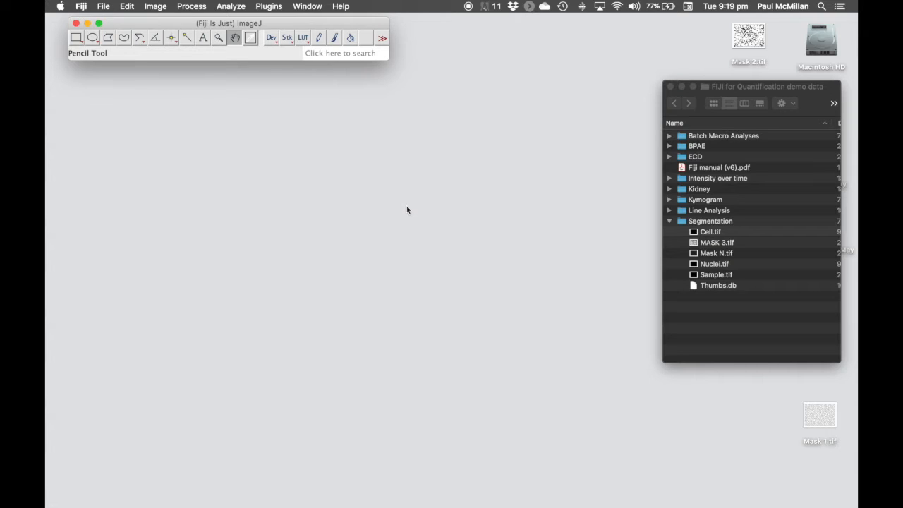
Open Nuclei.tif from the Segmentation folder in Fiji
click(732, 88)
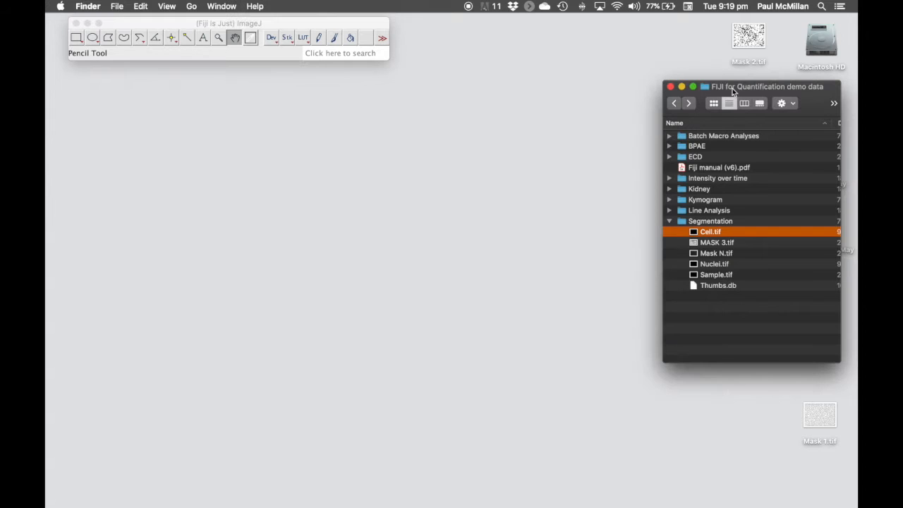
click(714, 266)
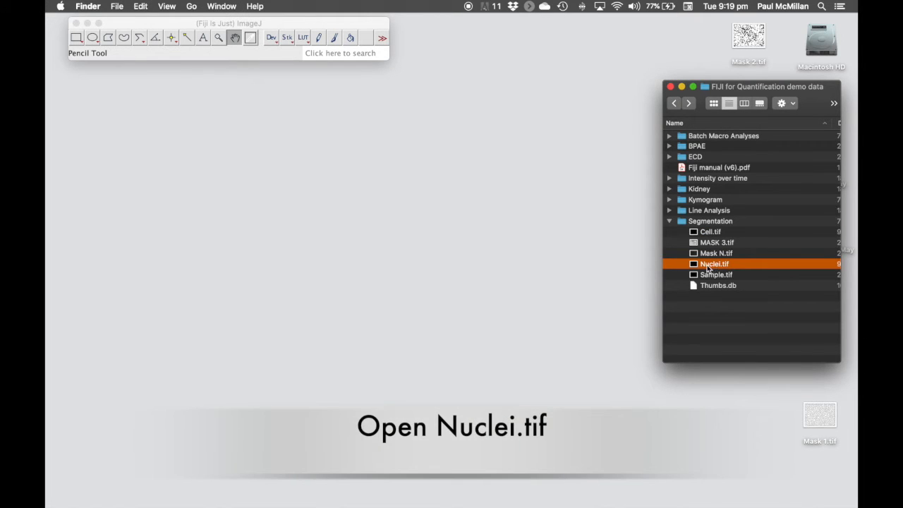
drag(708, 268, 282, 75)
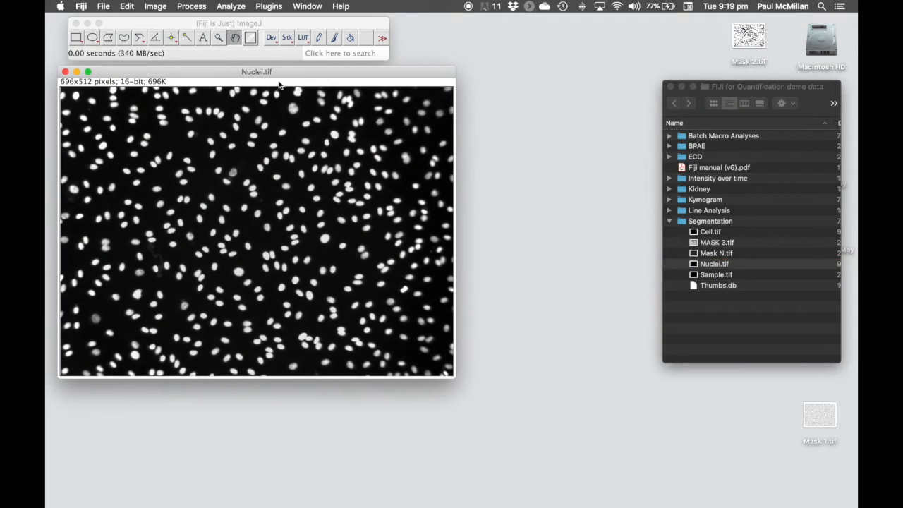
Threshold Nuclei.tif with the Default method and dark background, and apply it to make a binary image
click(156, 6)
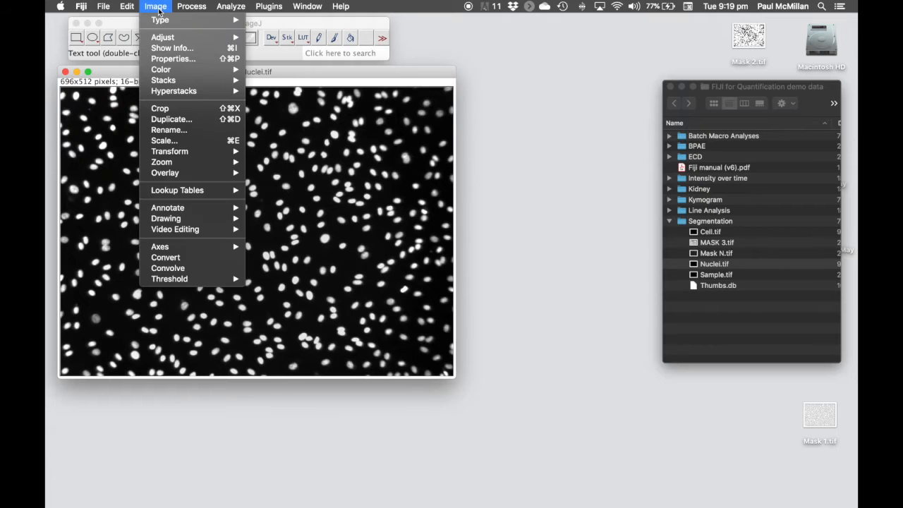
mouse_move(167, 36)
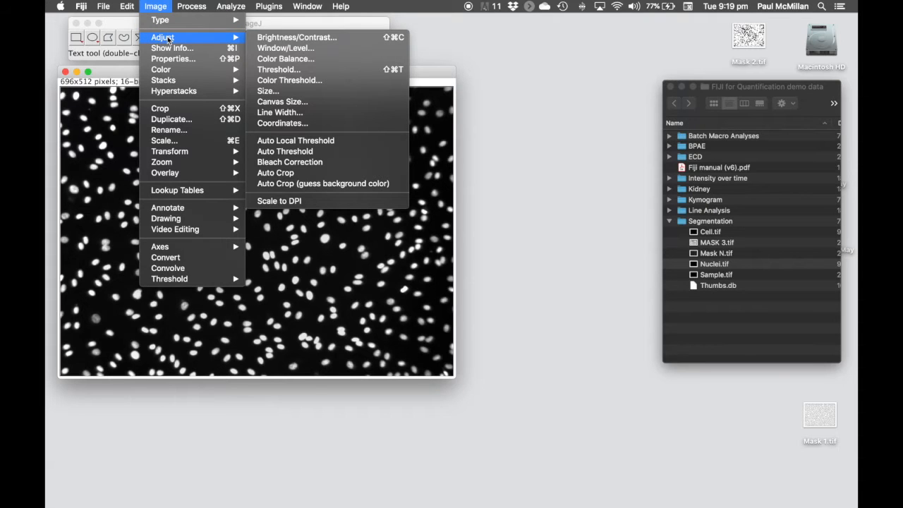
click(360, 68)
drag(360, 78, 533, 70)
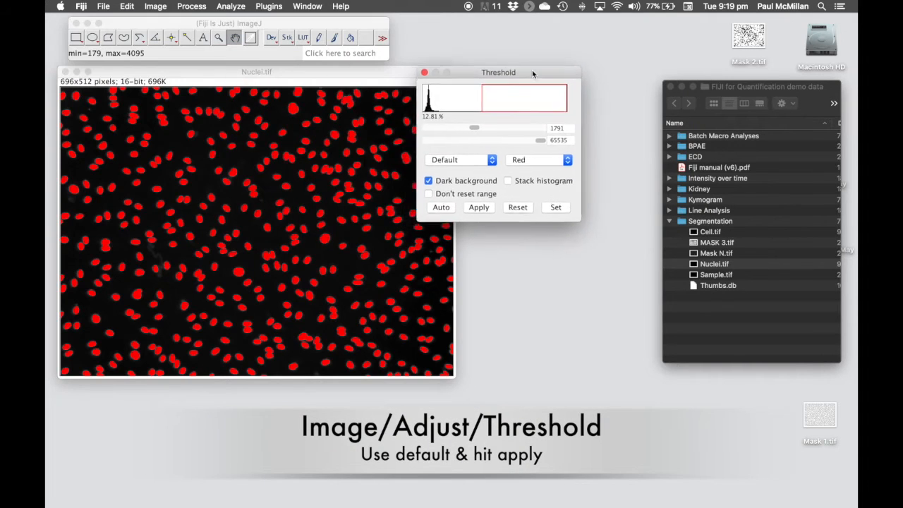
click(491, 205)
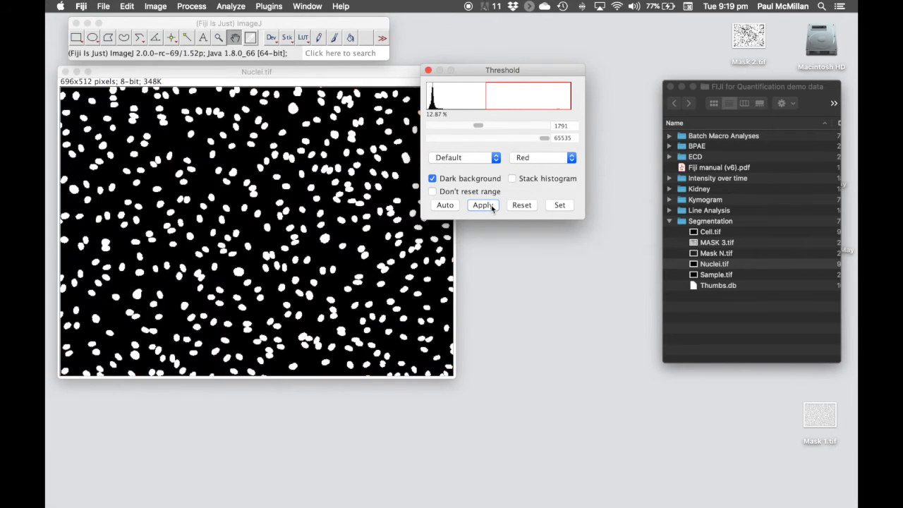
Run the binary Watershed operation on the thresholded nuclei image to separate touching nuclei
click(196, 7)
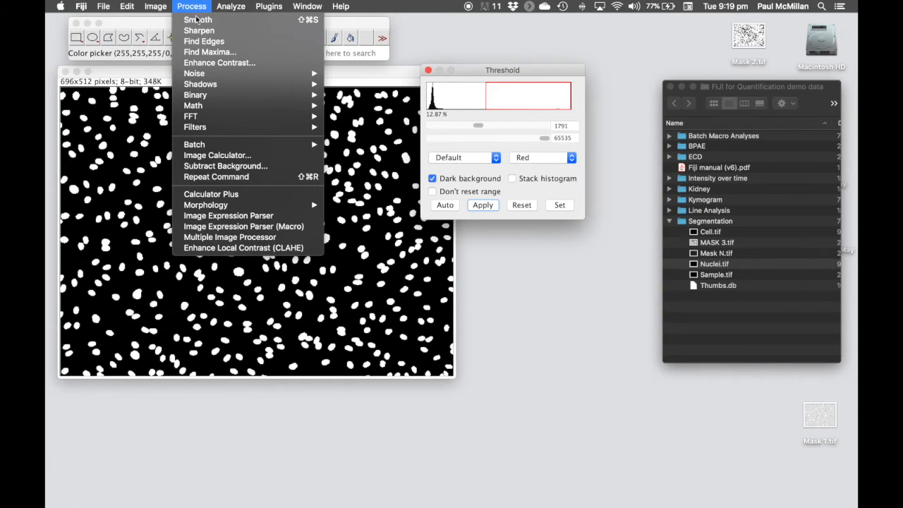
mouse_move(215, 97)
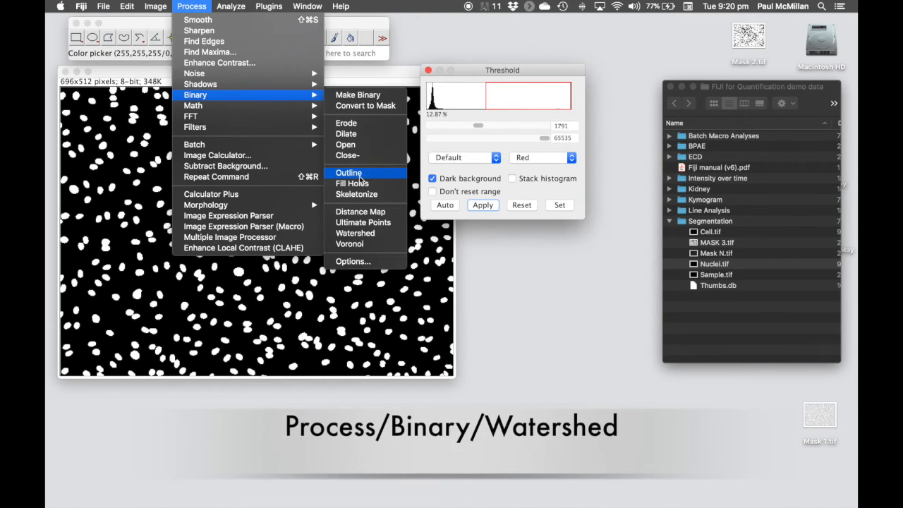
click(368, 237)
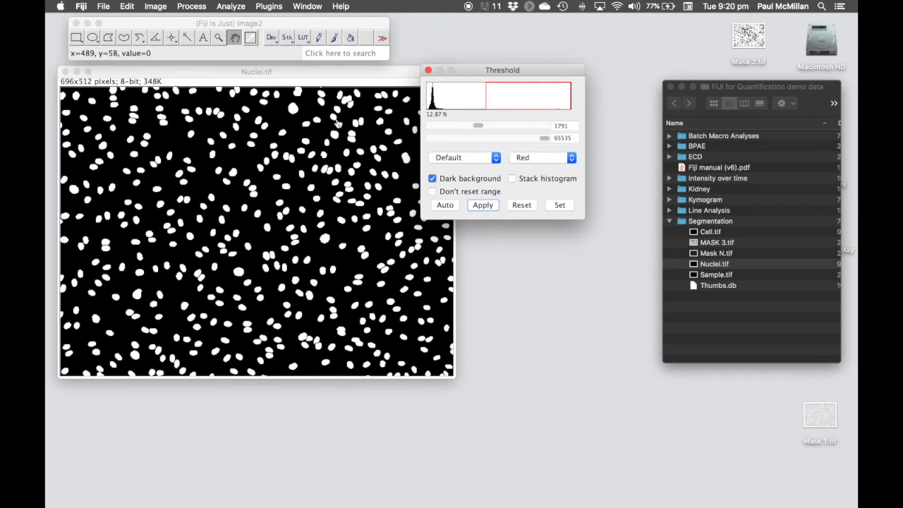
Save the separated nuclei image as a TIFF named Mask N.tif on the Desktop
click(309, 76)
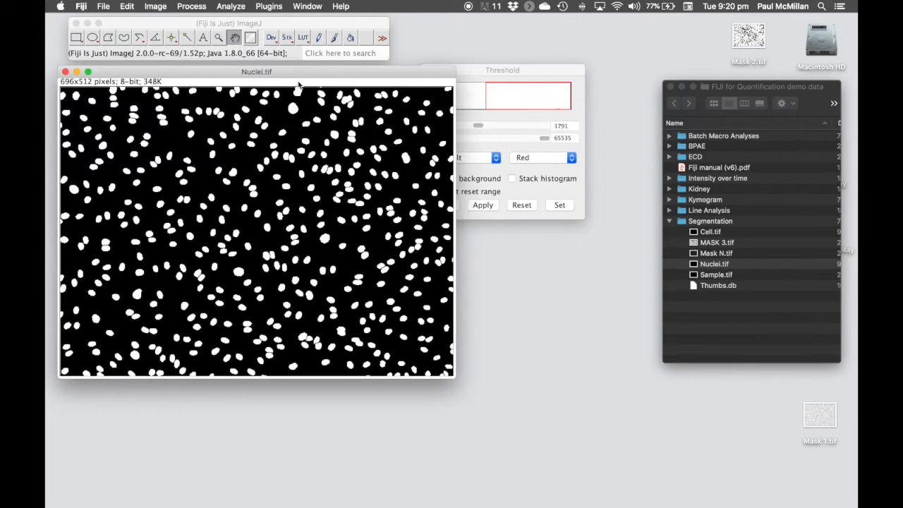
click(106, 9)
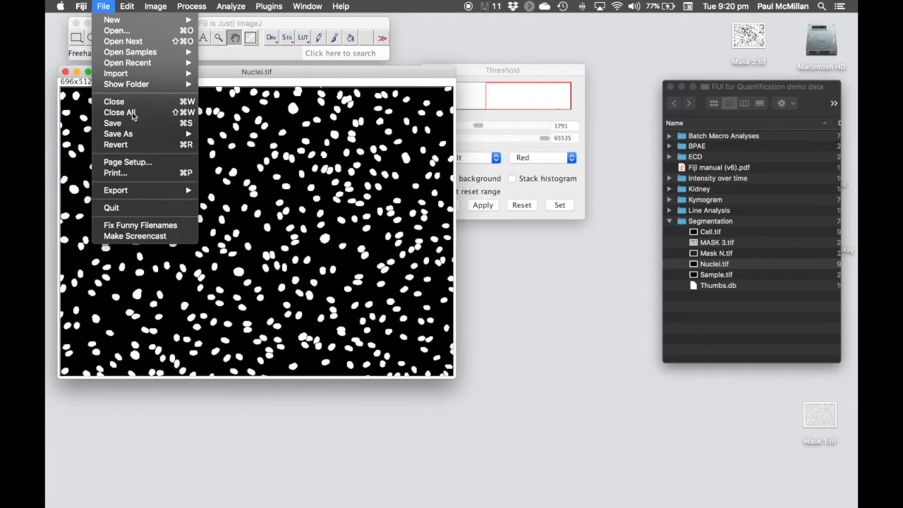
mouse_move(141, 133)
click(261, 73)
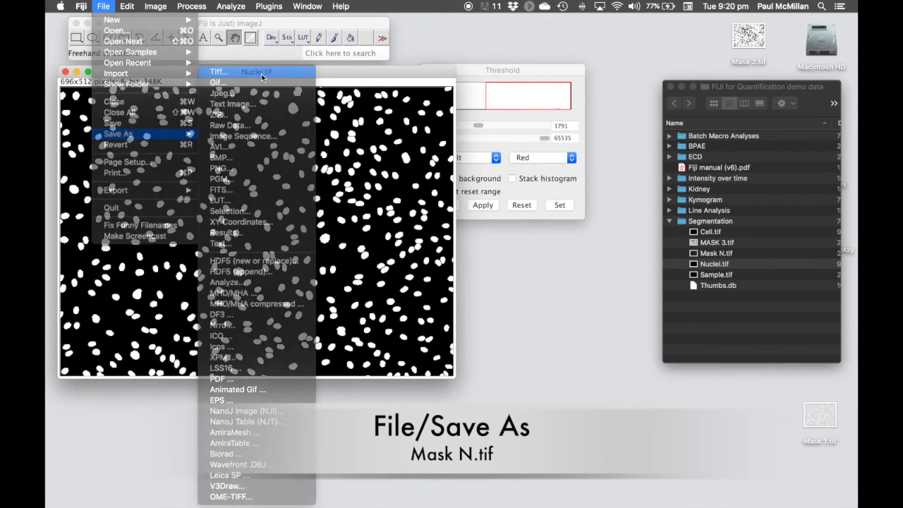
text(Mask N.tif)
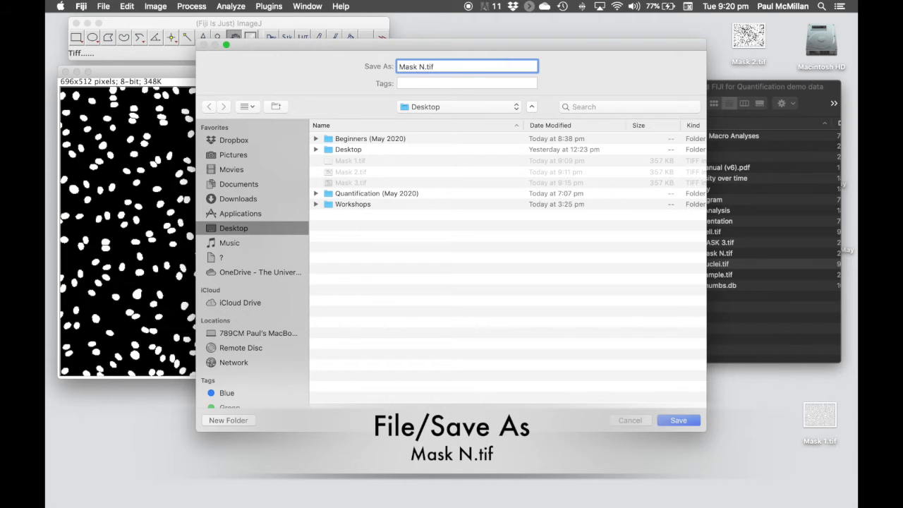
key(Return)
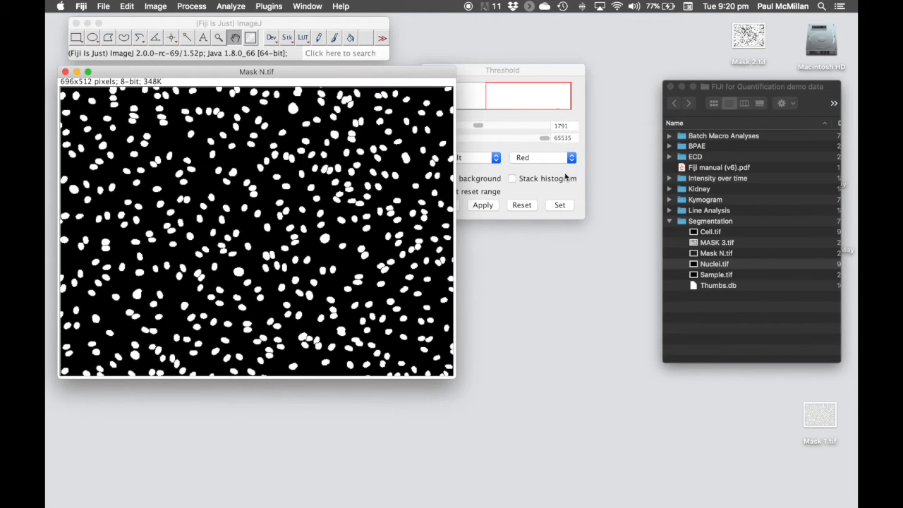
Open MASK 3.tif from the Segmentation folder in Fiji and place its window beside Mask N.tif
click(698, 246)
click(697, 245)
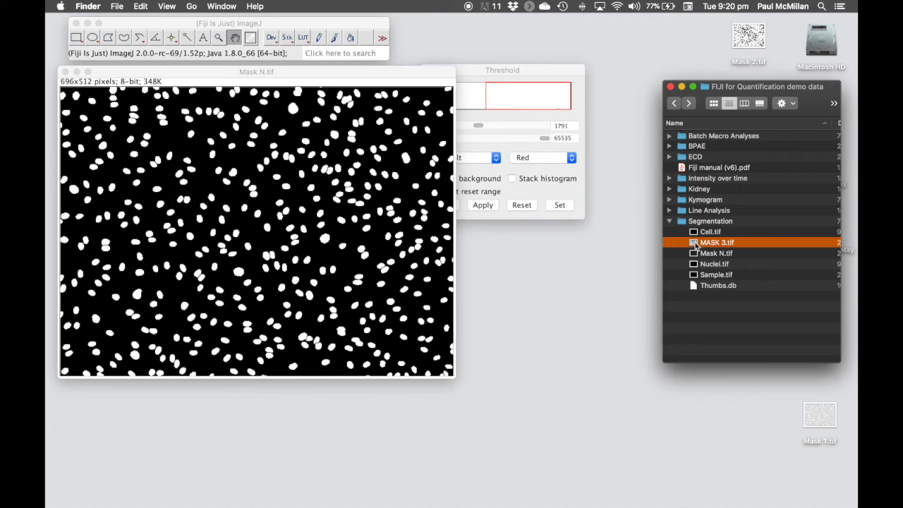
drag(694, 245, 268, 58)
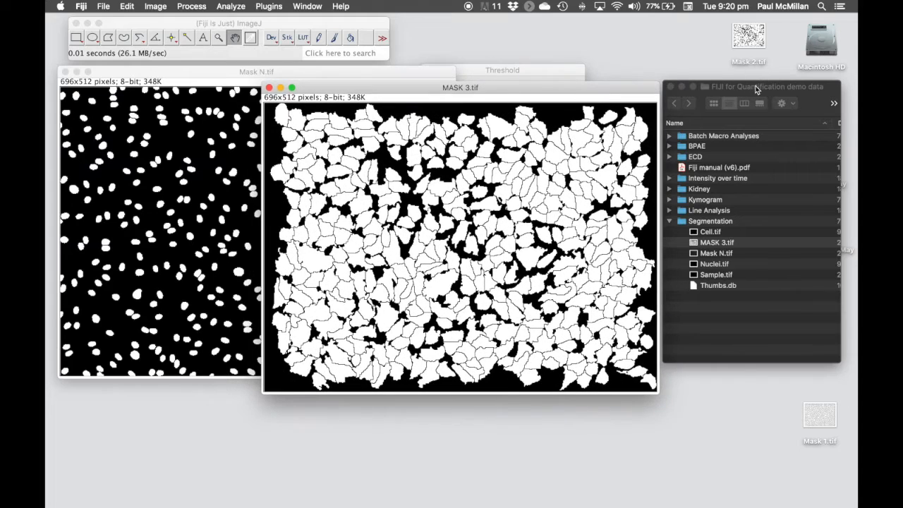
drag(529, 92, 524, 95)
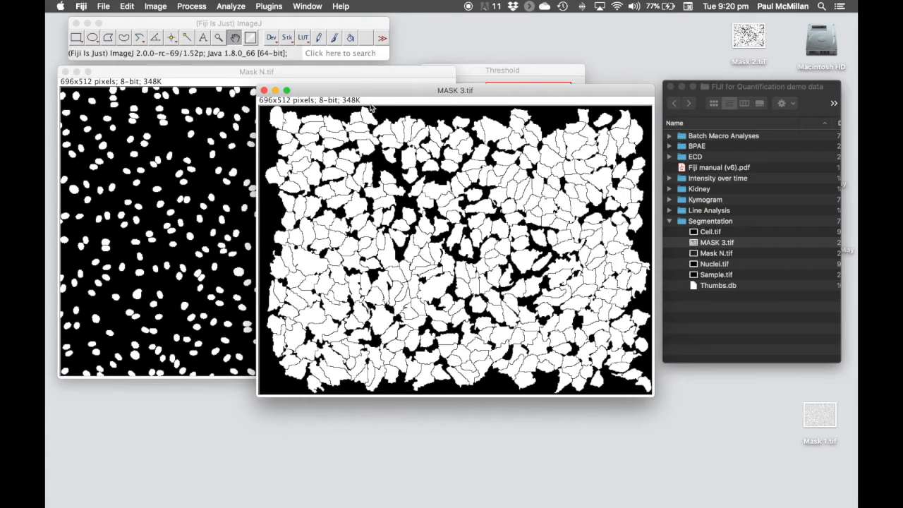
drag(375, 94, 367, 100)
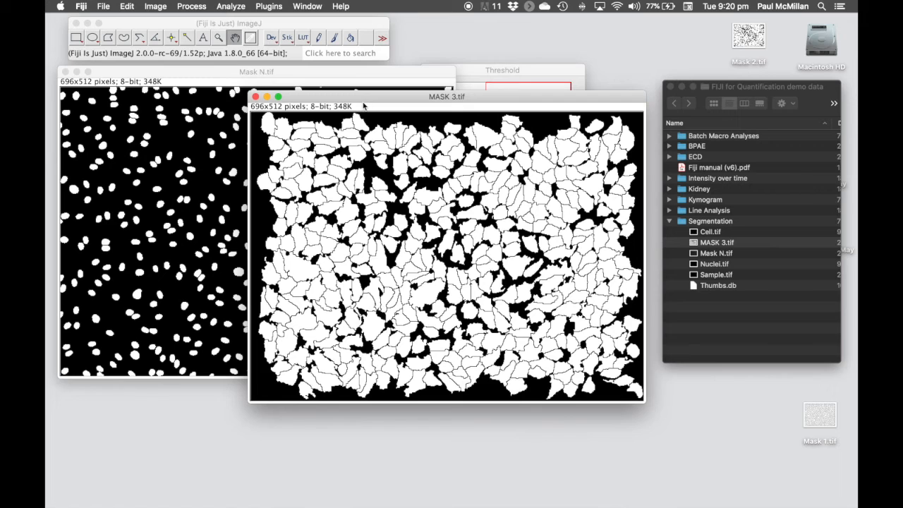
Subtract Mask N.tif from MASK 3.tif with the Image Calculator, creating the result in a new window
click(202, 9)
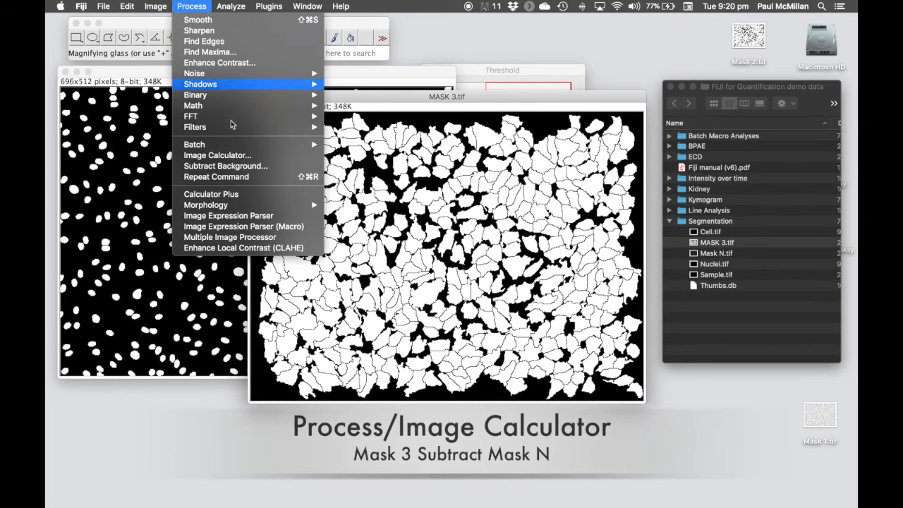
click(254, 157)
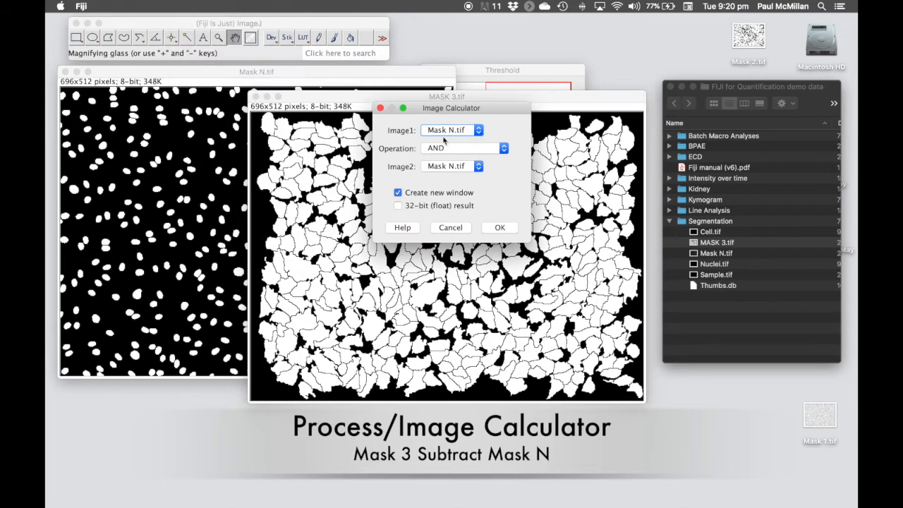
click(453, 134)
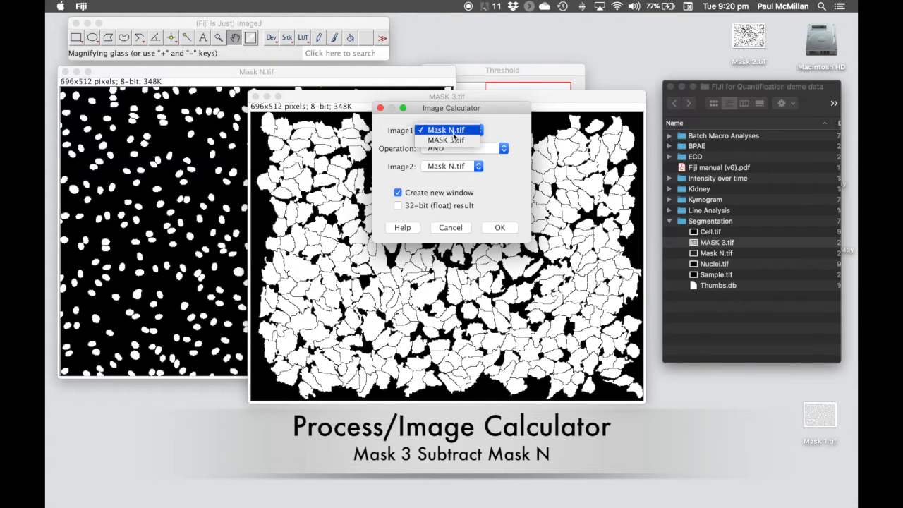
click(457, 143)
click(458, 150)
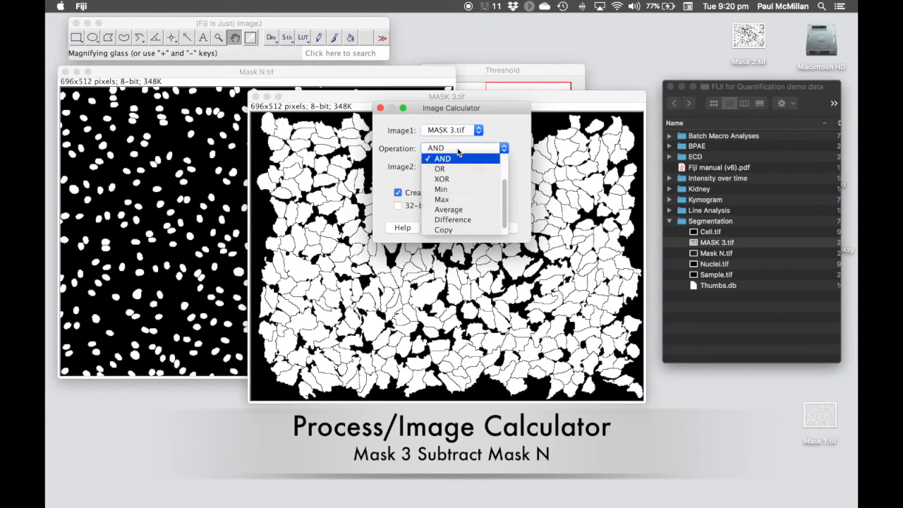
click(460, 169)
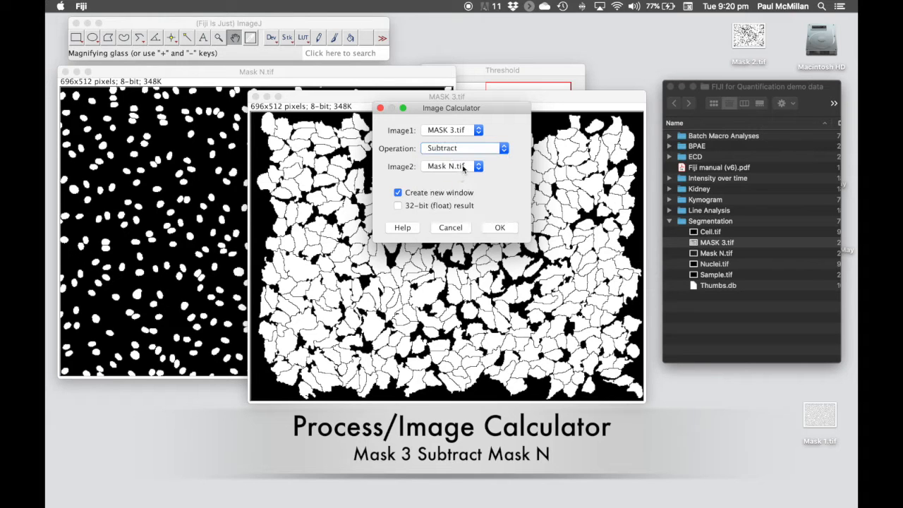
click(500, 228)
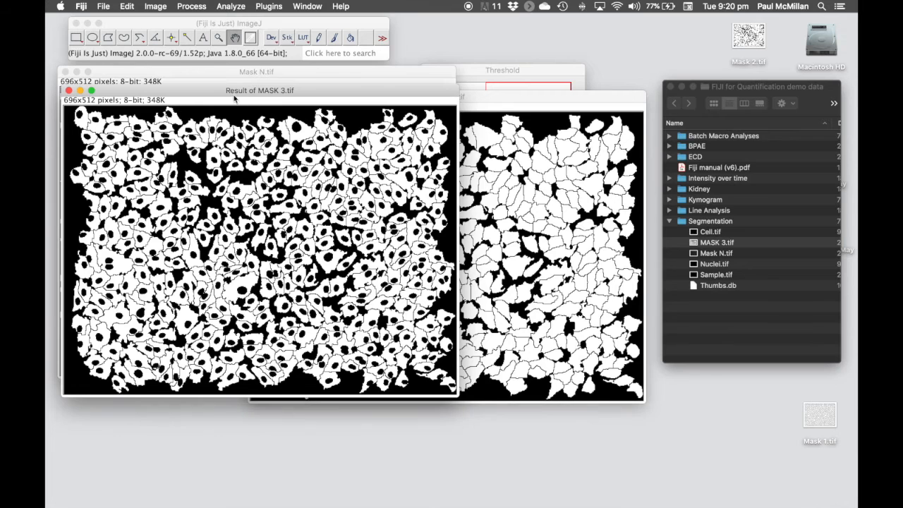
Examine the subtraction result and compare it side by side with the Mask N.tif nuclei mask
drag(218, 94, 291, 134)
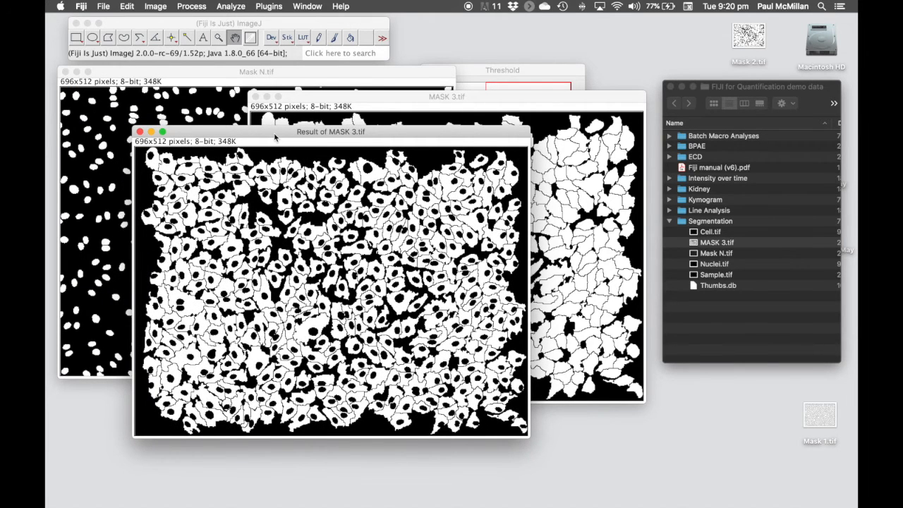
drag(275, 136, 265, 134)
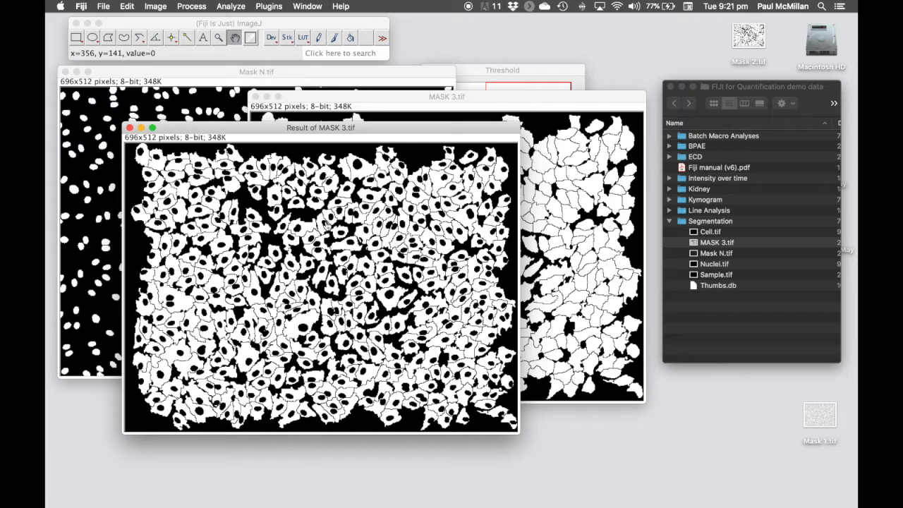
click(198, 71)
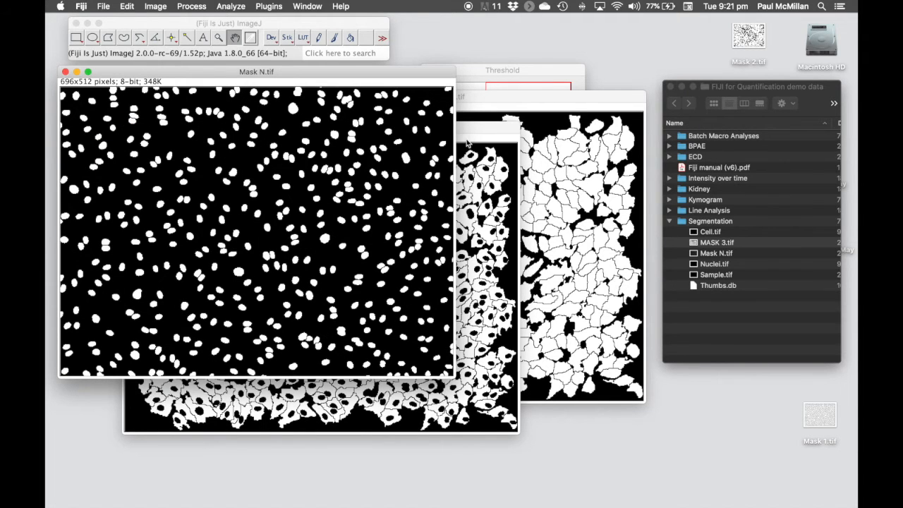
drag(470, 131, 763, 78)
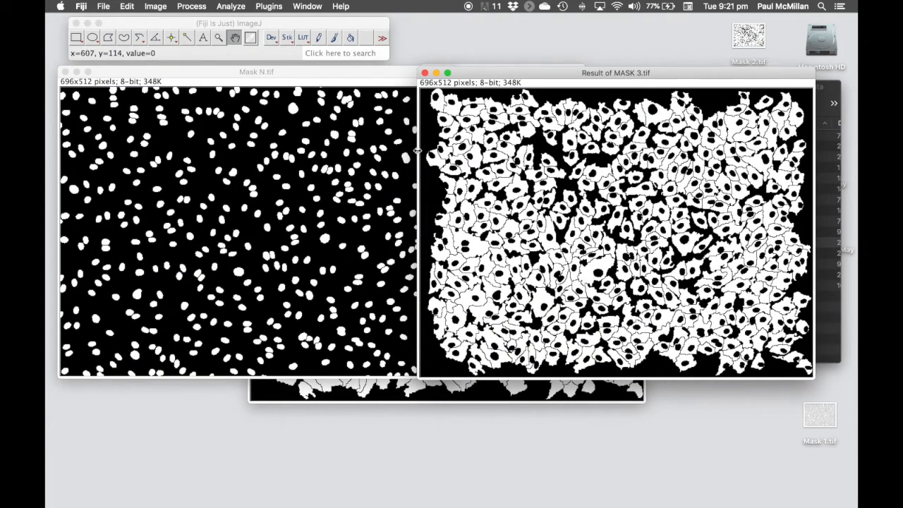
drag(525, 73, 391, 112)
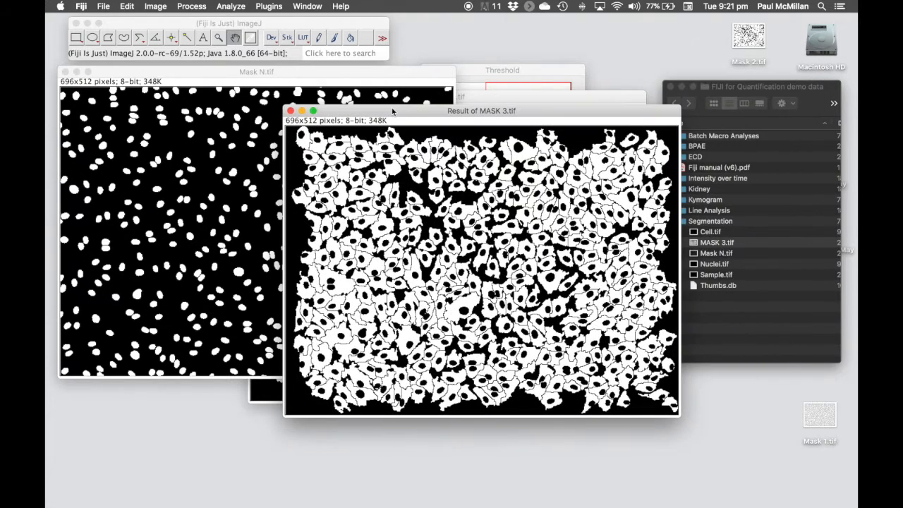
Close the subtraction result, MASK 3.tif and the Threshold window, leaving Mask N.tif open
click(290, 112)
click(515, 101)
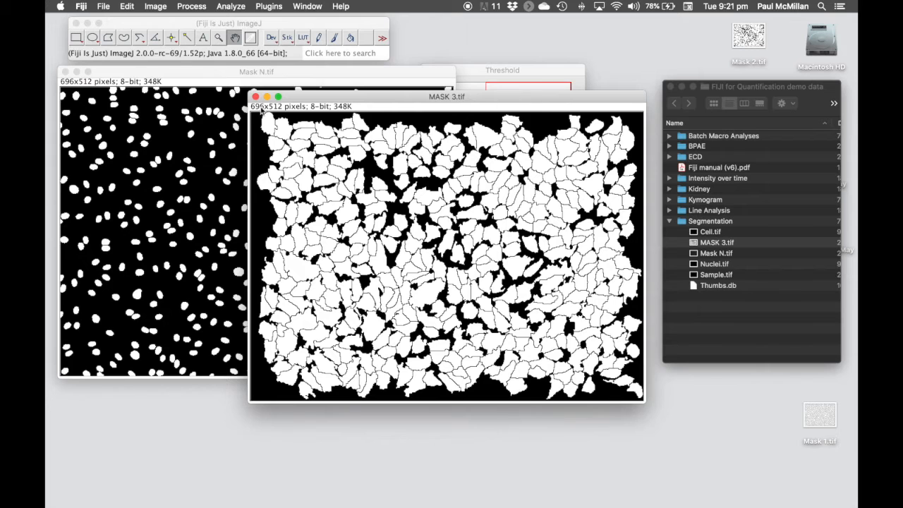
click(256, 96)
mouse_move(309, 73)
mouse_down()
mouse_move(314, 85)
mouse_move(311, 75)
mouse_up()
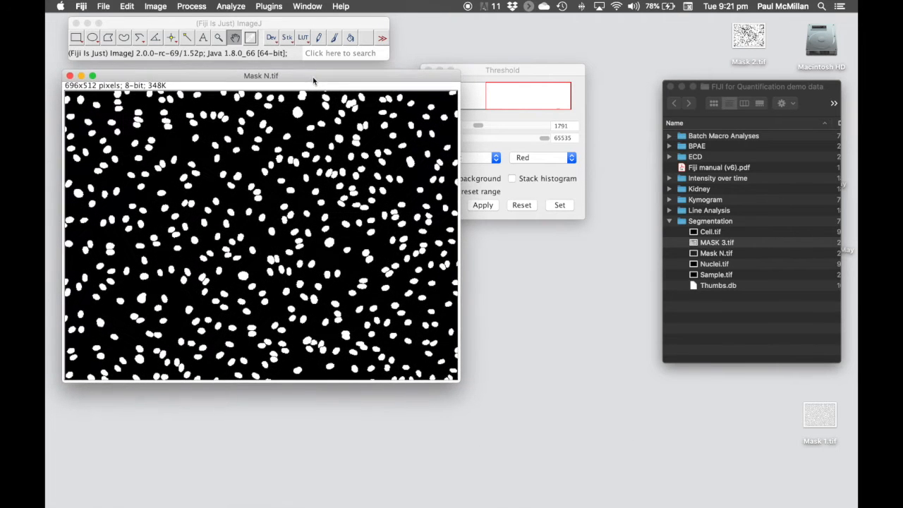
click(473, 71)
click(428, 71)
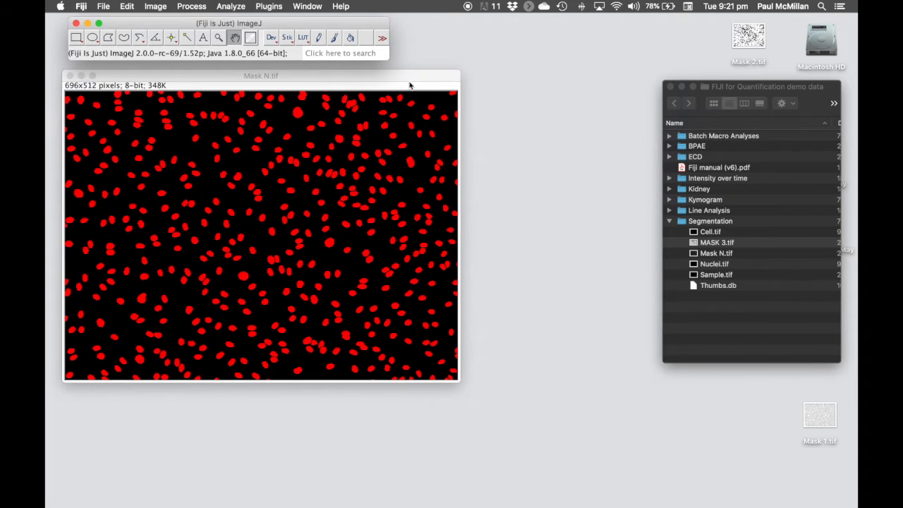
Reset the threshold on Mask N.tif to remove its red overlay, and close the Threshold window
click(407, 82)
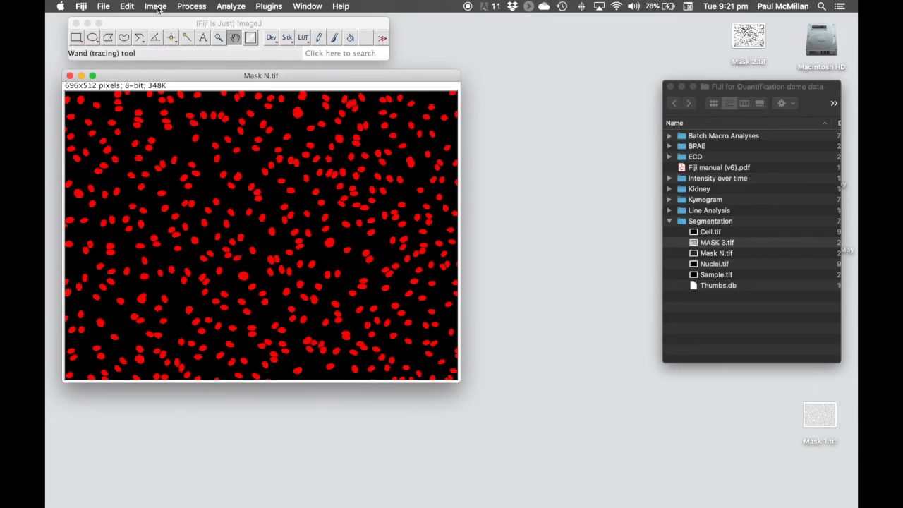
click(156, 7)
mouse_move(171, 40)
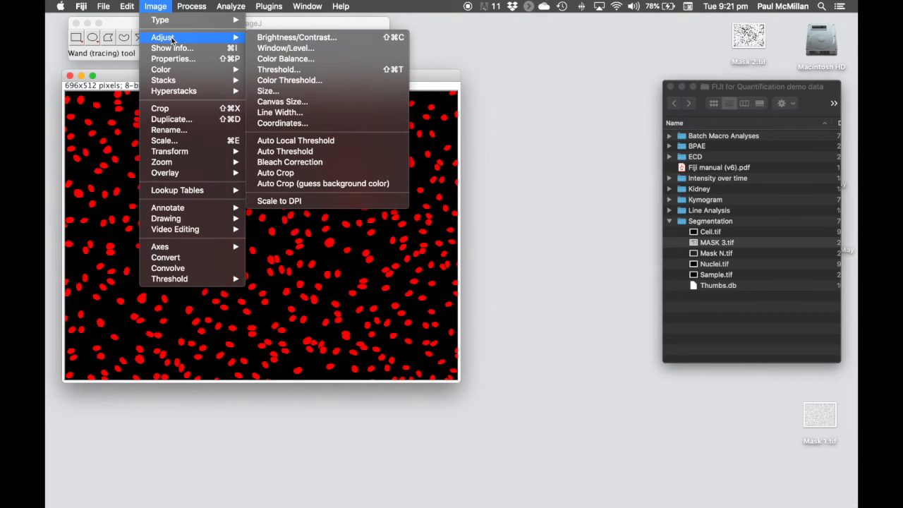
click(345, 69)
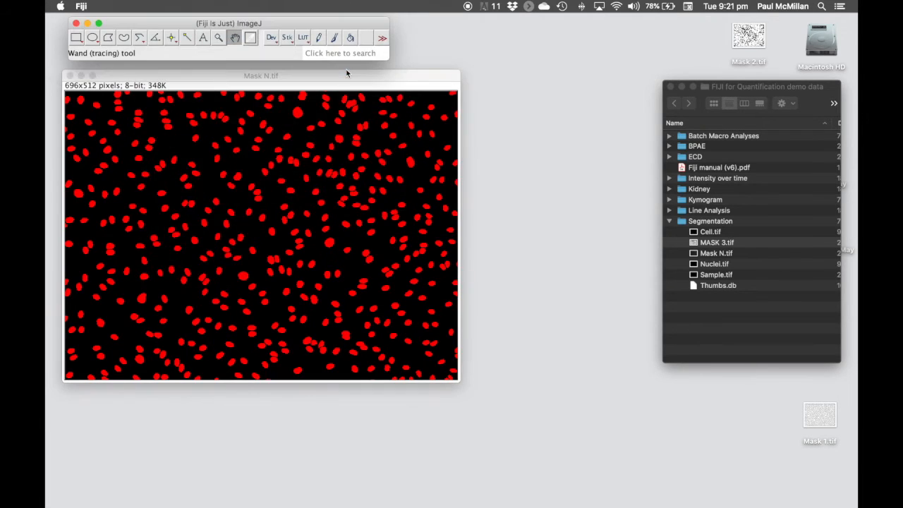
click(522, 206)
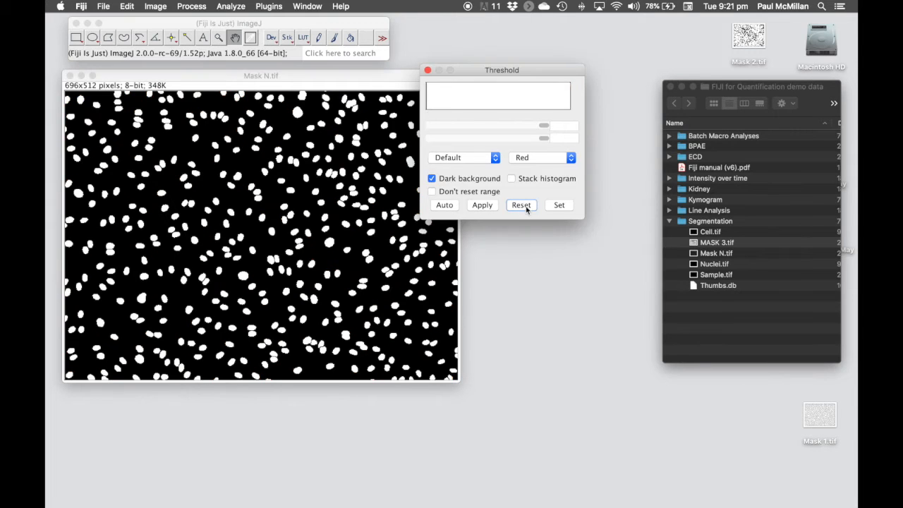
click(428, 72)
drag(417, 75, 423, 78)
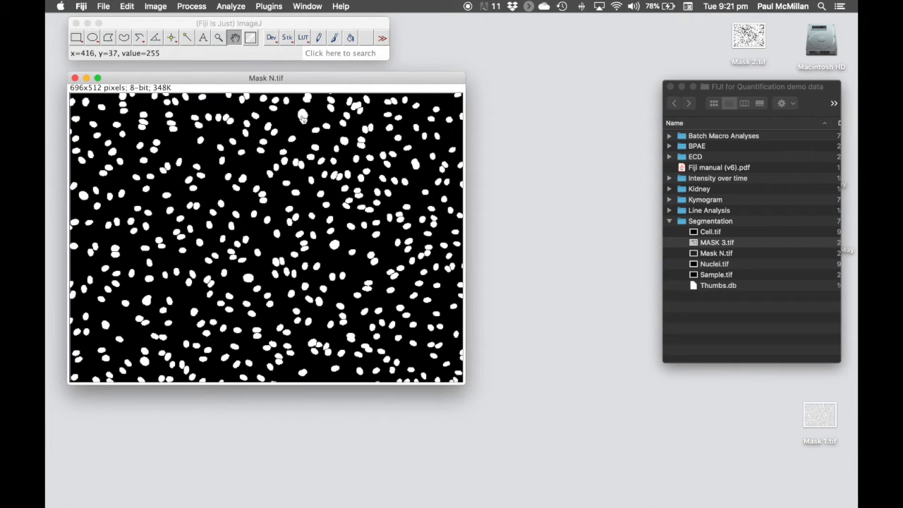
Duplicate Mask N.tif as Mask N-1.tif and tile the two image windows side by side
drag(326, 83, 324, 80)
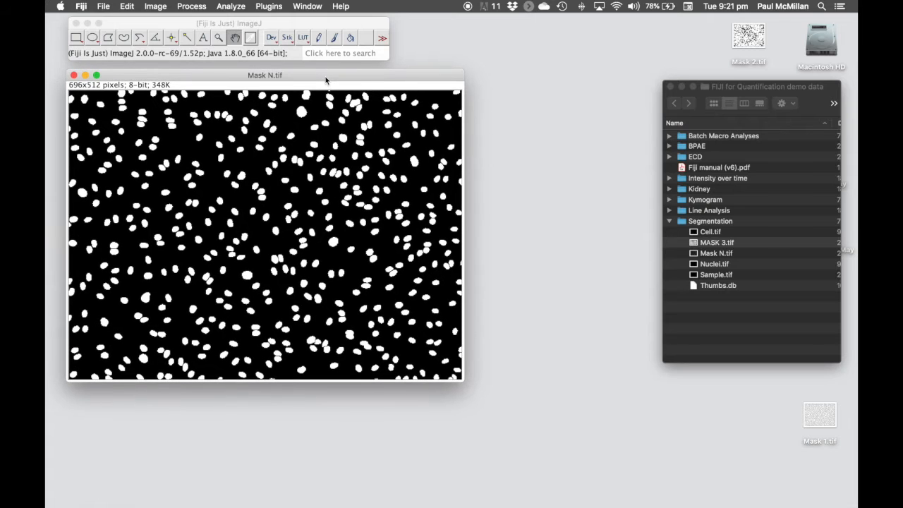
right_click(259, 144)
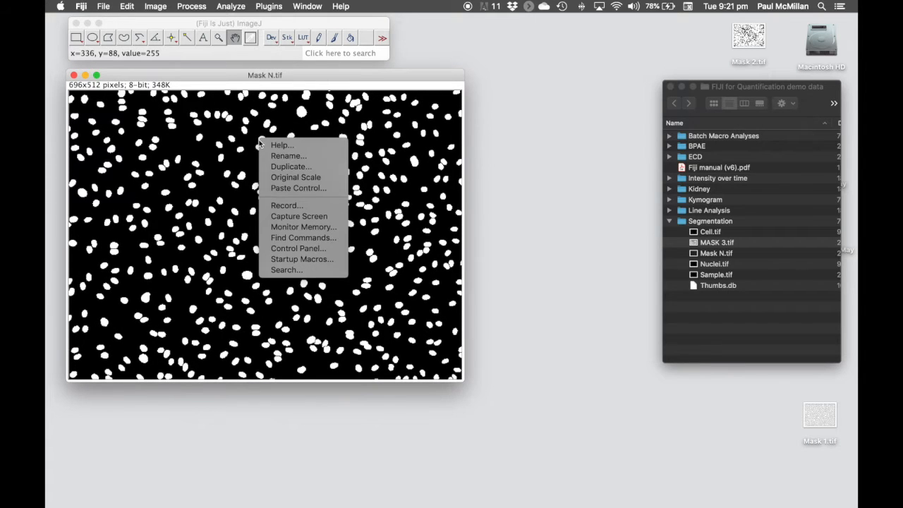
click(305, 167)
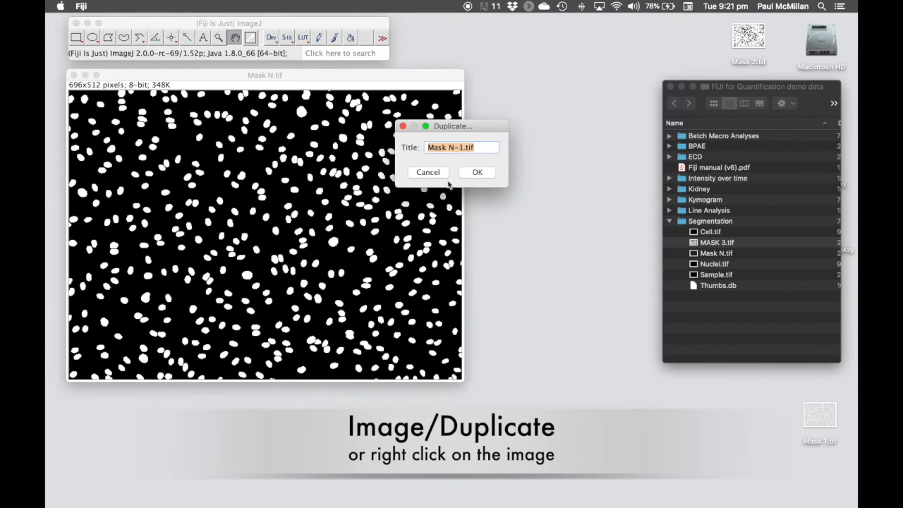
click(477, 174)
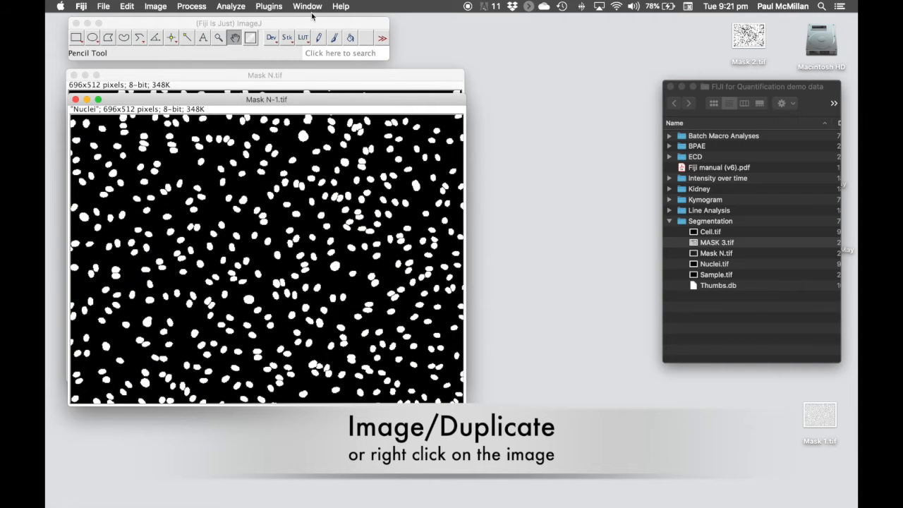
click(311, 8)
click(325, 62)
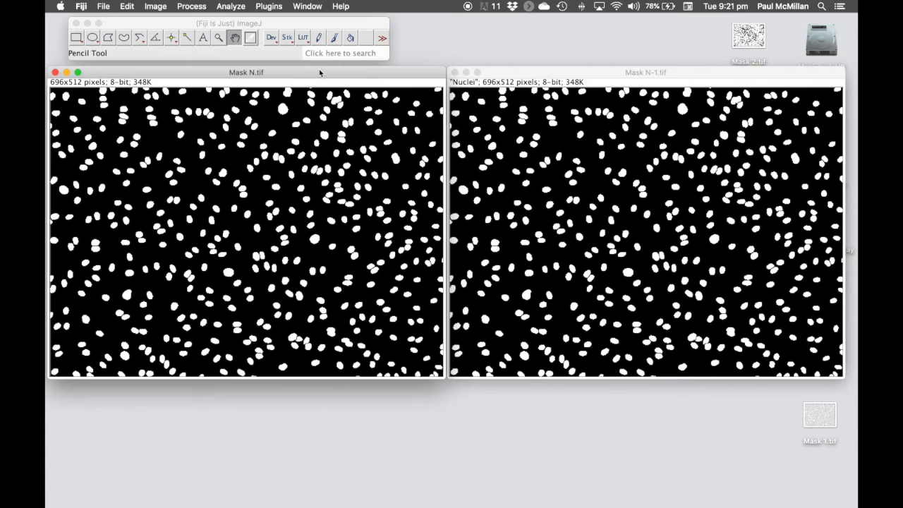
Rename the original Mask N.tif image as Dilate
right_click(254, 131)
click(292, 150)
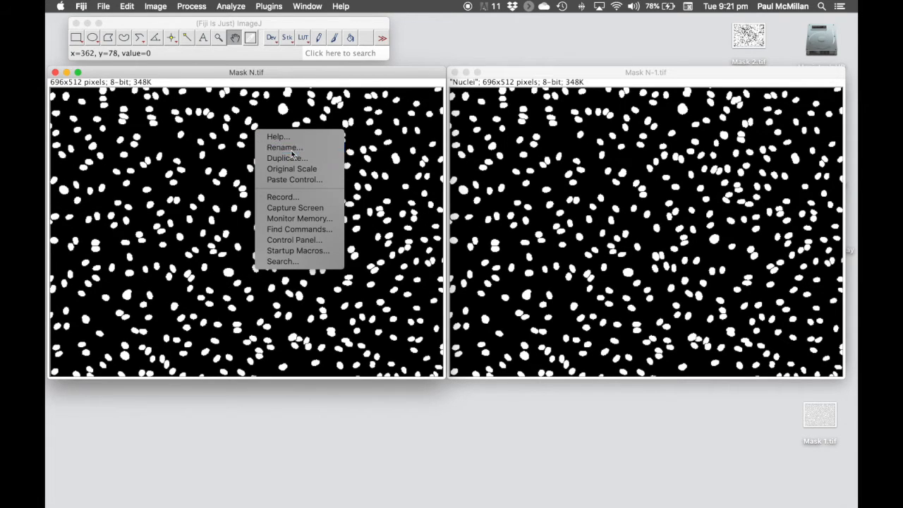
text(Di)
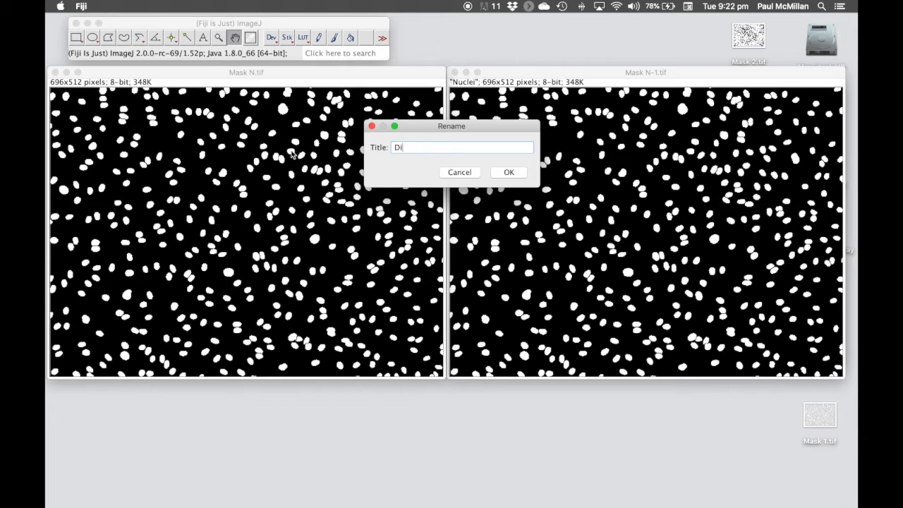
text(late)
key(Return)
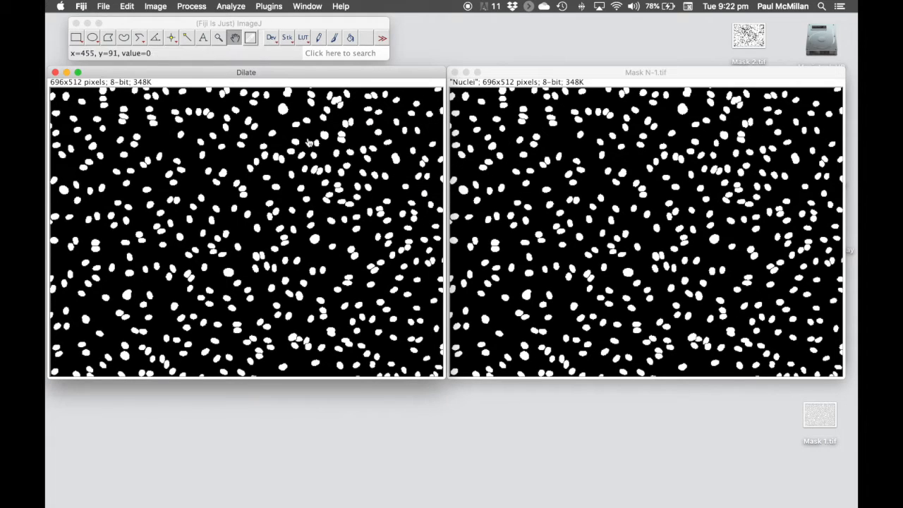
Rename the duplicate image Mask N-1.tif as Erode
right_click(604, 170)
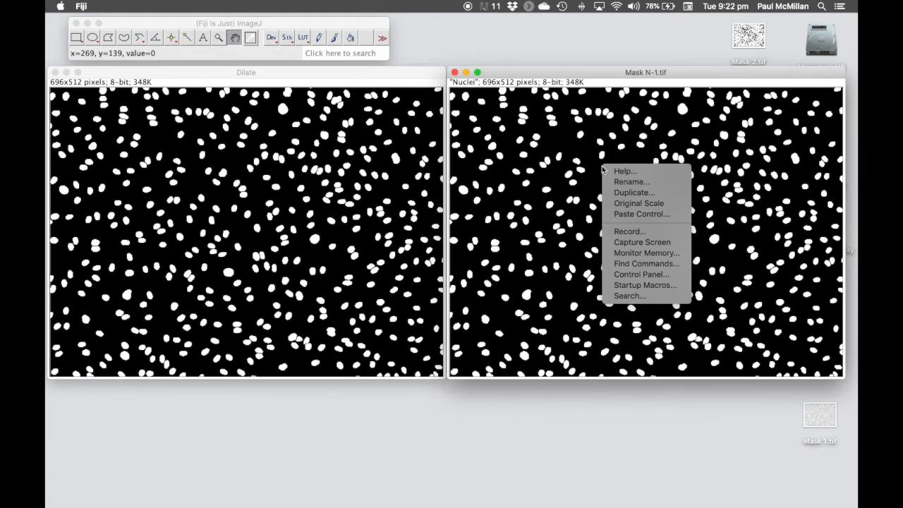
click(636, 182)
text(R)
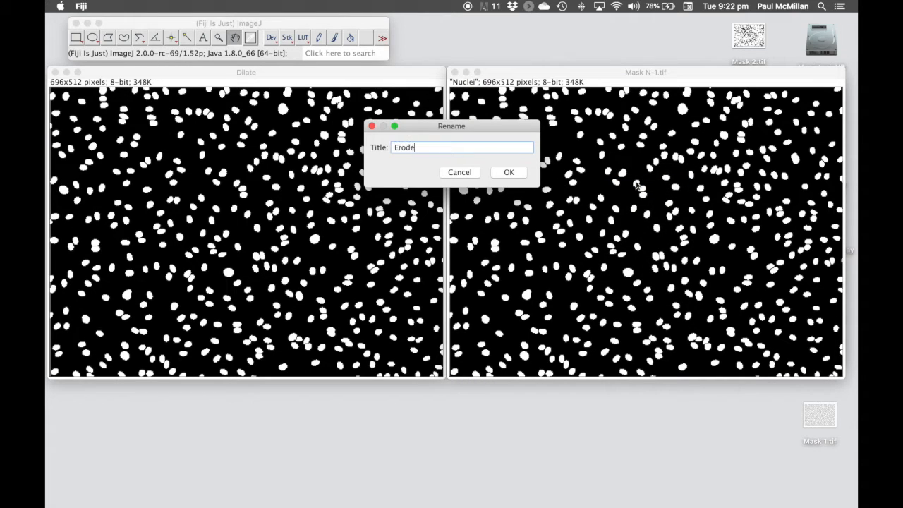
key(Return)
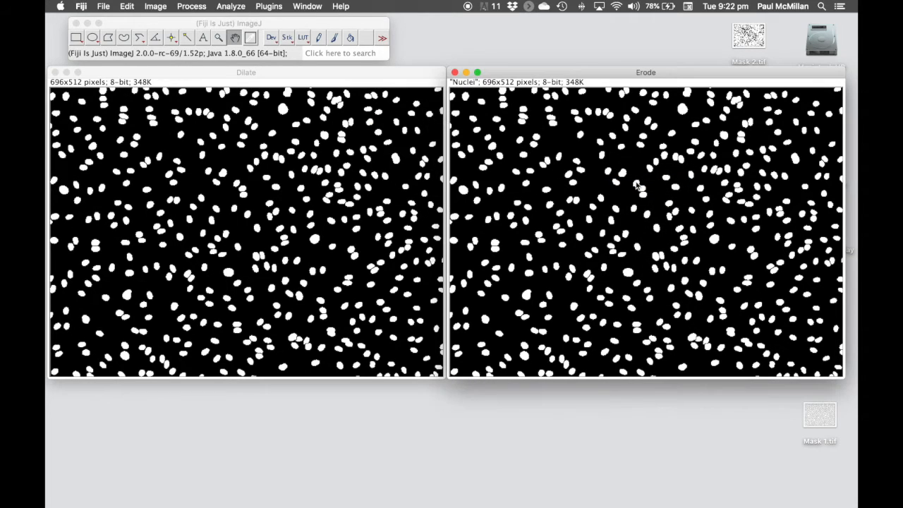
Apply the binary Dilate operation once to the nuclei in the Dilate image
click(357, 76)
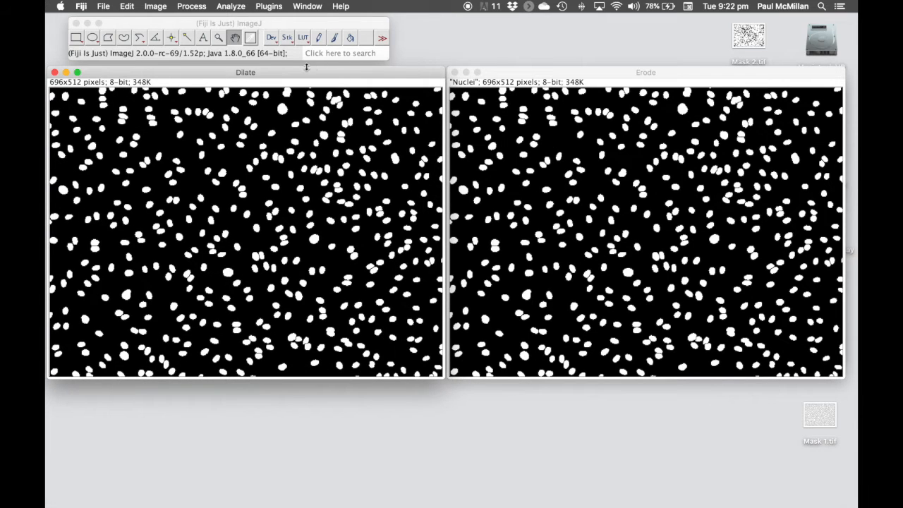
click(191, 6)
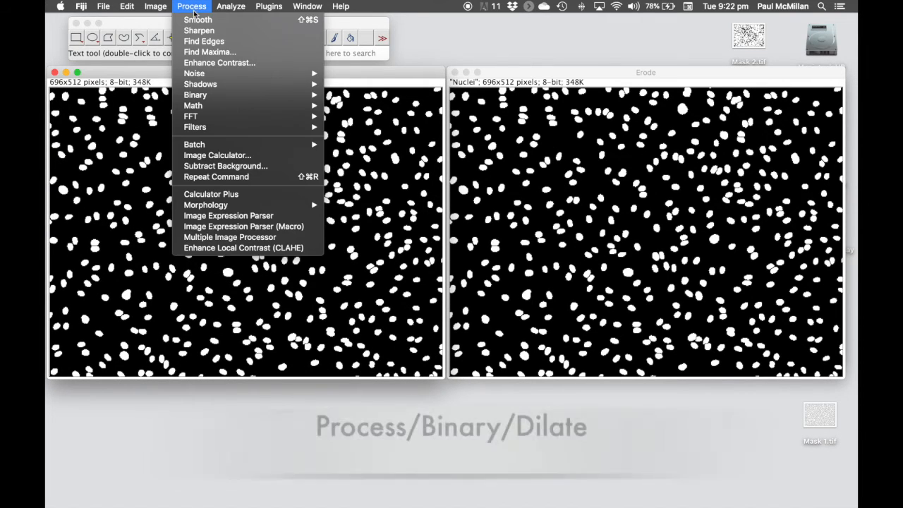
mouse_move(233, 96)
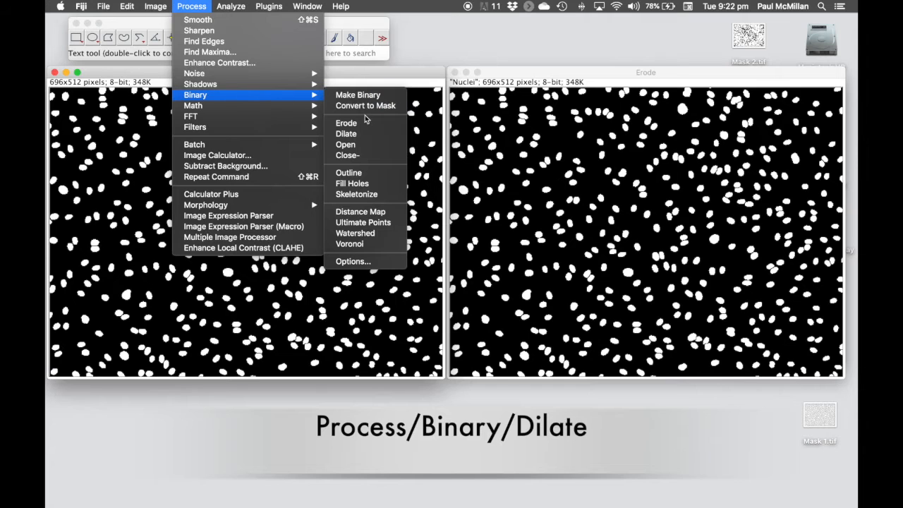
click(374, 134)
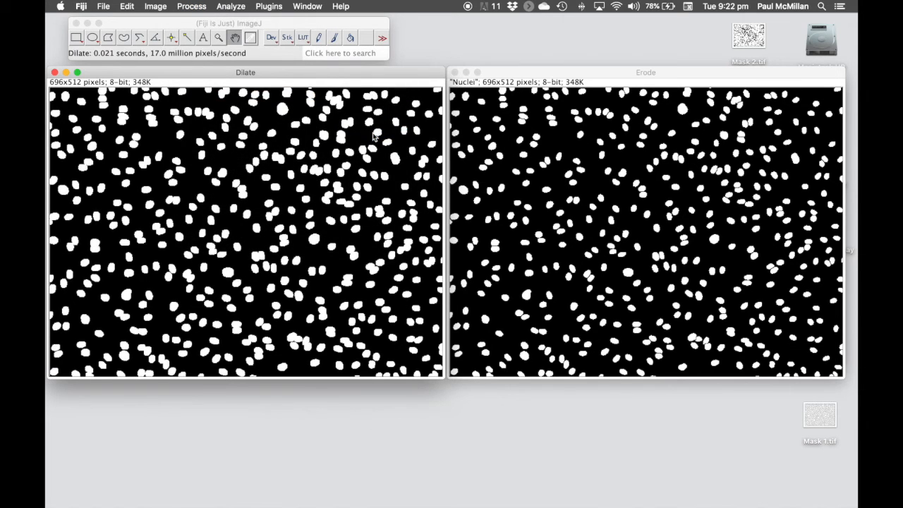
drag(340, 73, 340, 71)
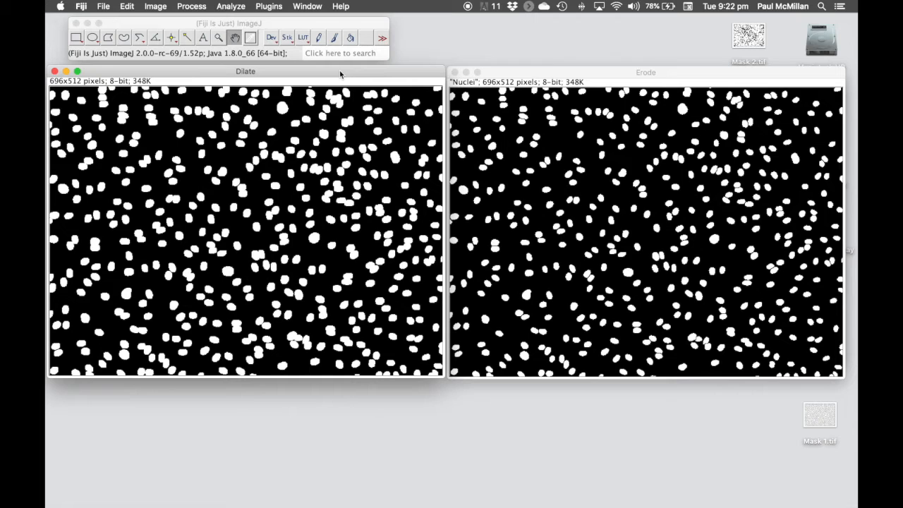
Apply the binary Erode operation once to the nuclei in the Erode image
click(528, 77)
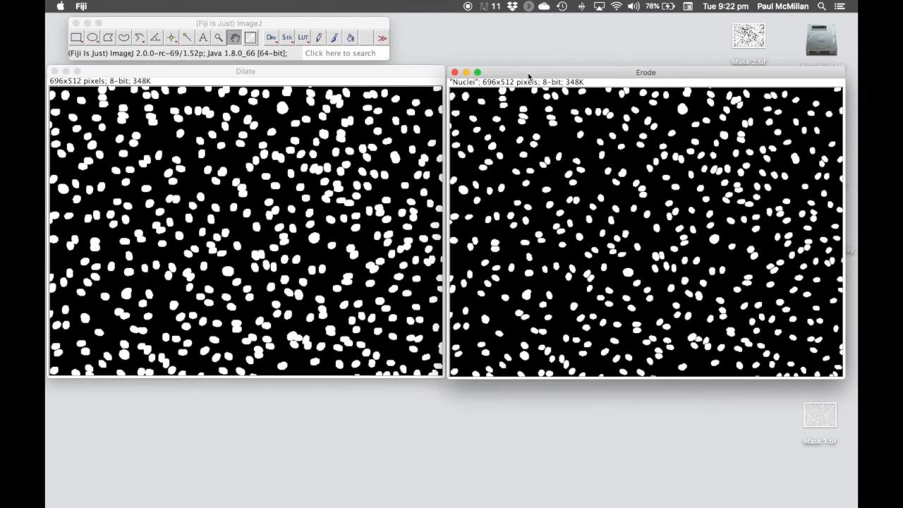
click(191, 7)
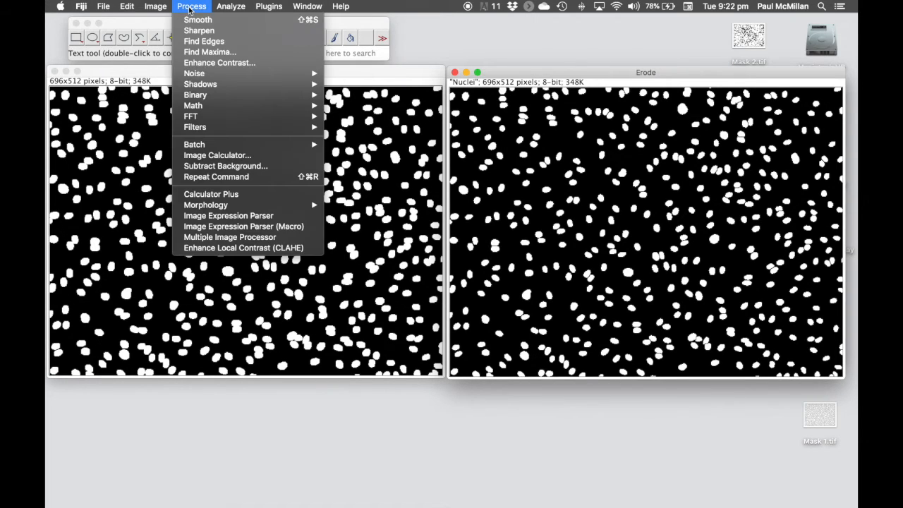
mouse_move(243, 96)
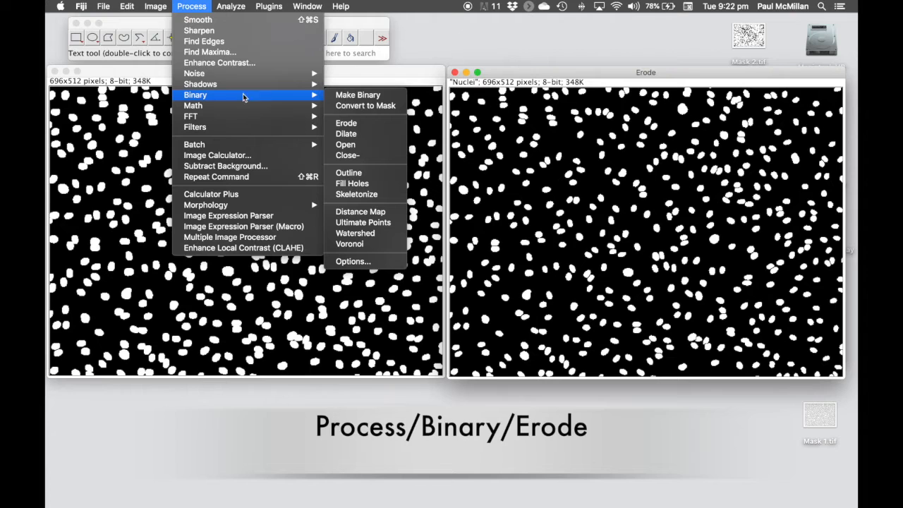
click(356, 124)
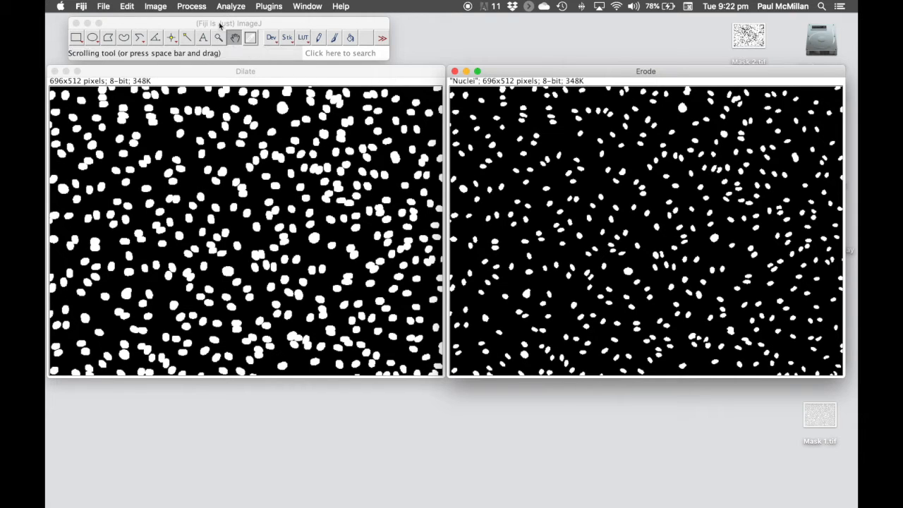
Subtract the Erode image from the Dilate image with the Image Calculator, creating the result in a new window
click(199, 9)
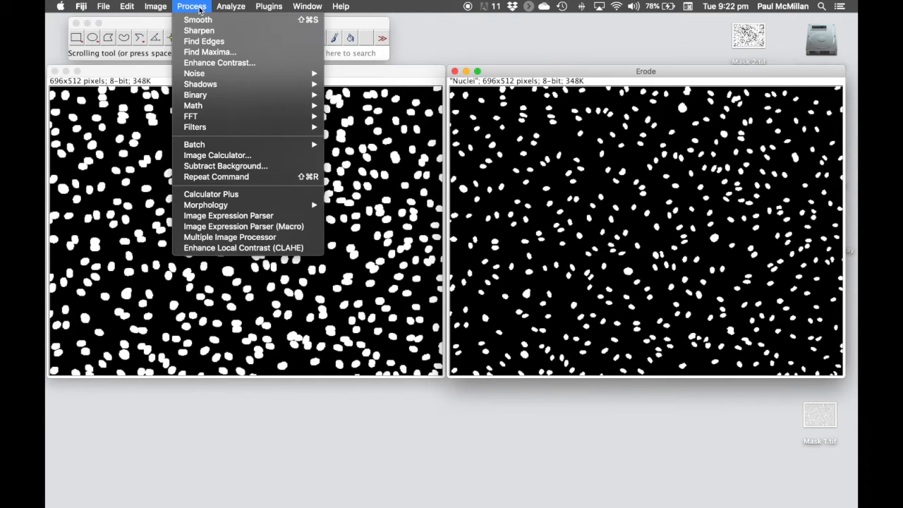
click(250, 155)
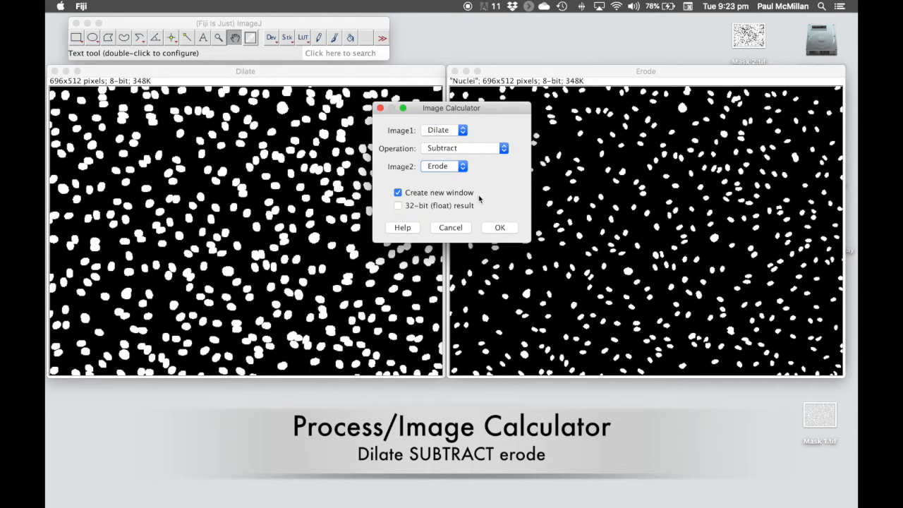
click(499, 227)
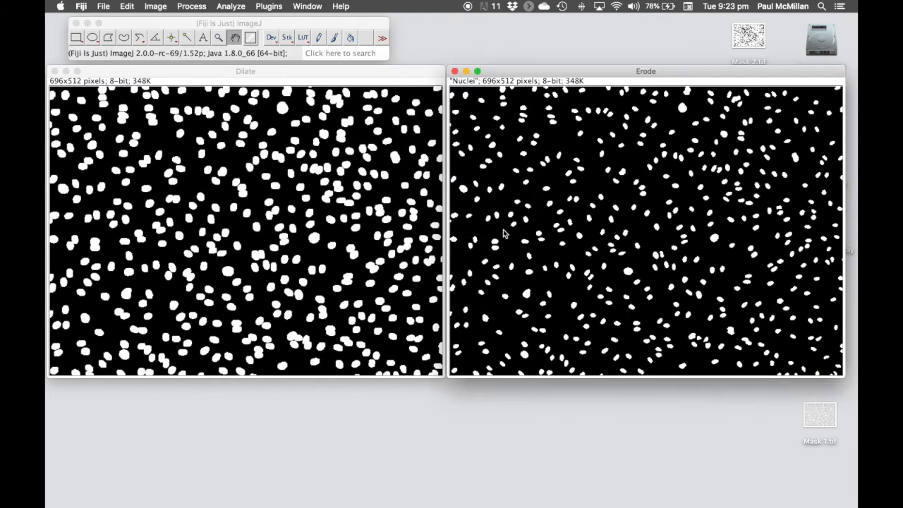
drag(344, 120, 377, 105)
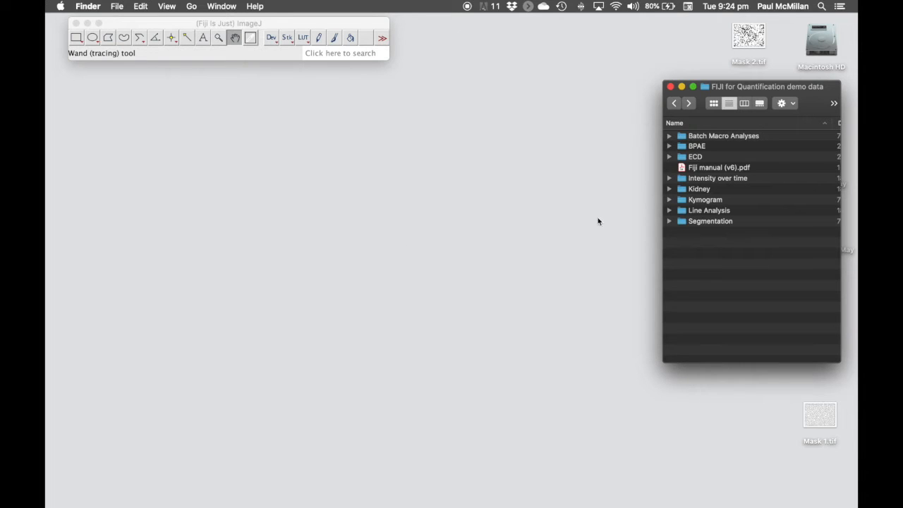
Open Calcium Flux.tif from the Intensity over time folder in Fiji, and play its frames as an animation before stopping it
click(670, 177)
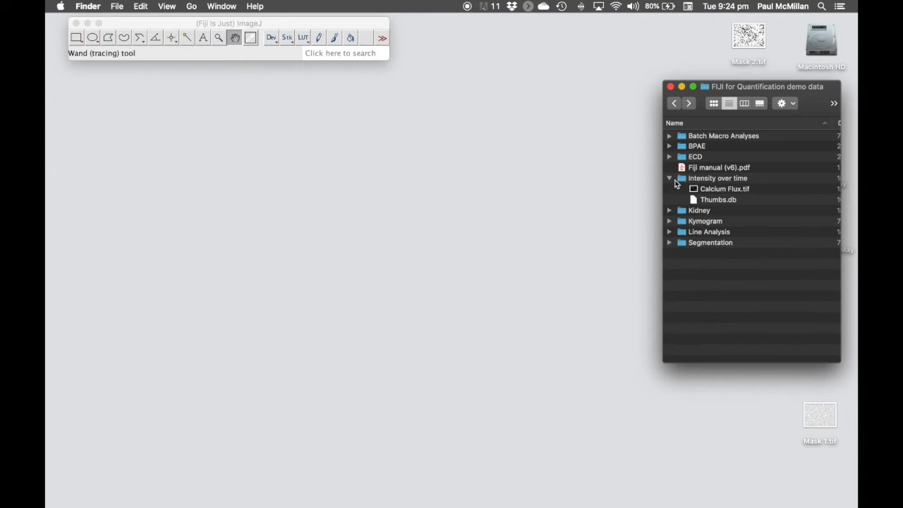
click(717, 192)
drag(717, 191, 238, 55)
click(218, 70)
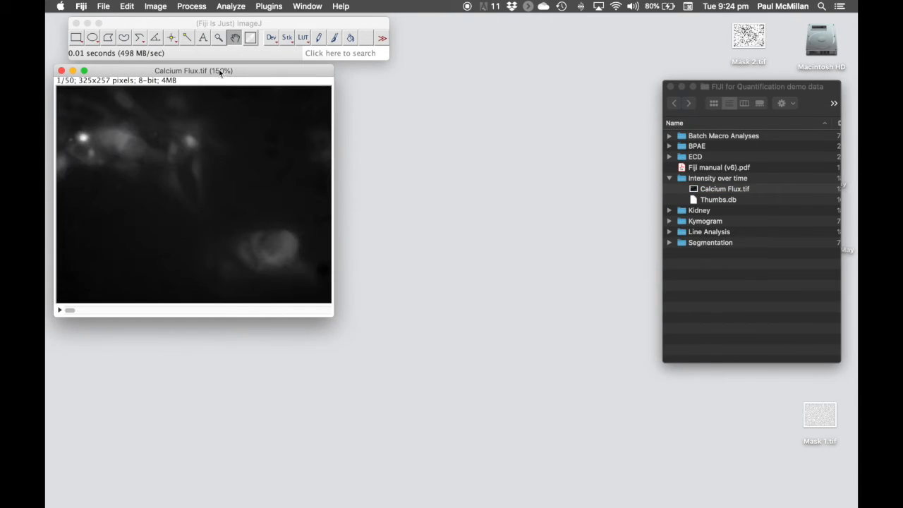
click(60, 310)
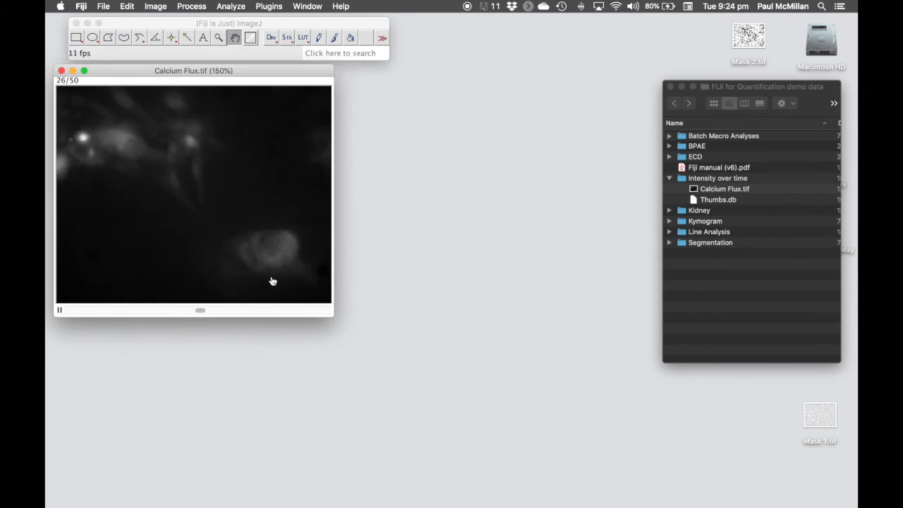
click(60, 311)
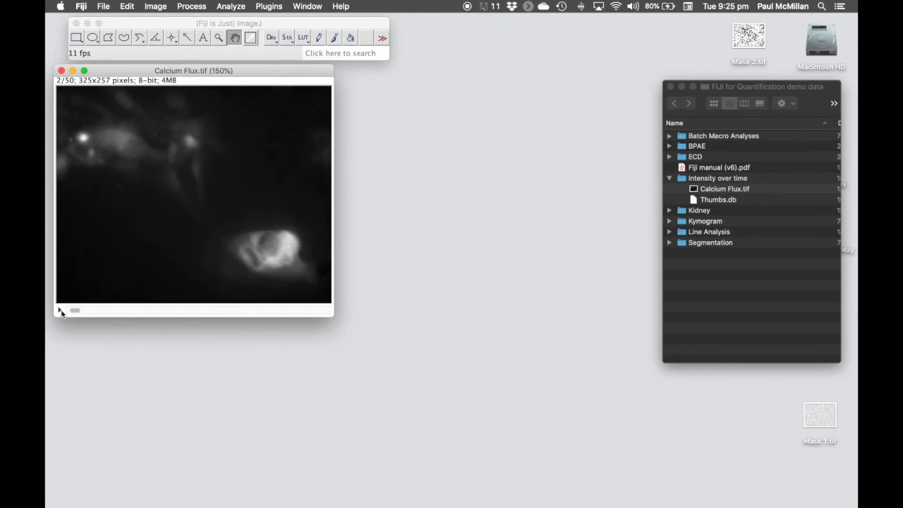
Draw a small oval selection on the bright edge of the lower cell in the Calcium Flux stack
click(93, 40)
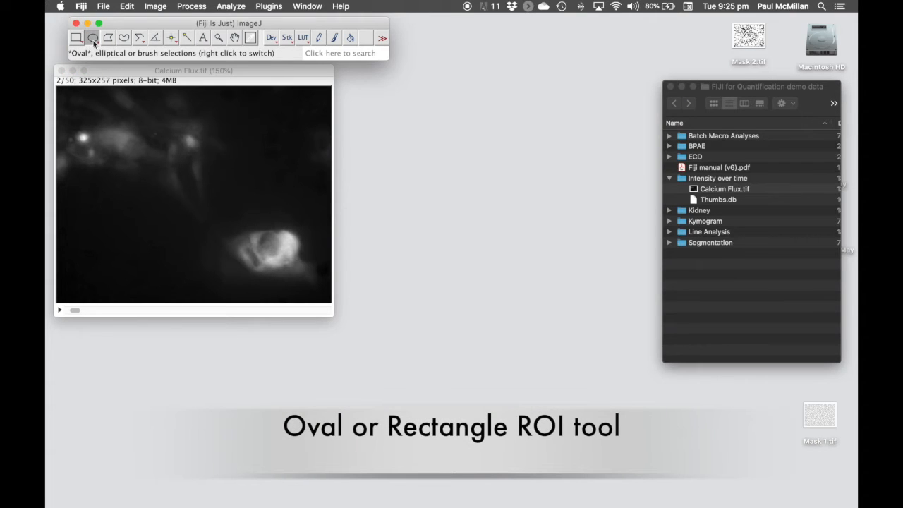
click(292, 250)
drag(292, 251, 295, 250)
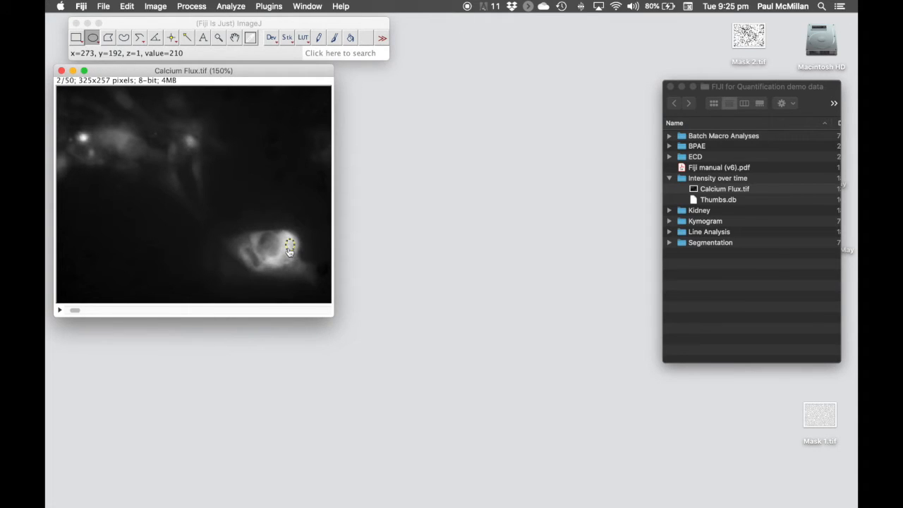
Set the measurements to mean gray value with display label, turning off area, shape descriptors, integrated density, Feret's diameter and perimeter
click(242, 7)
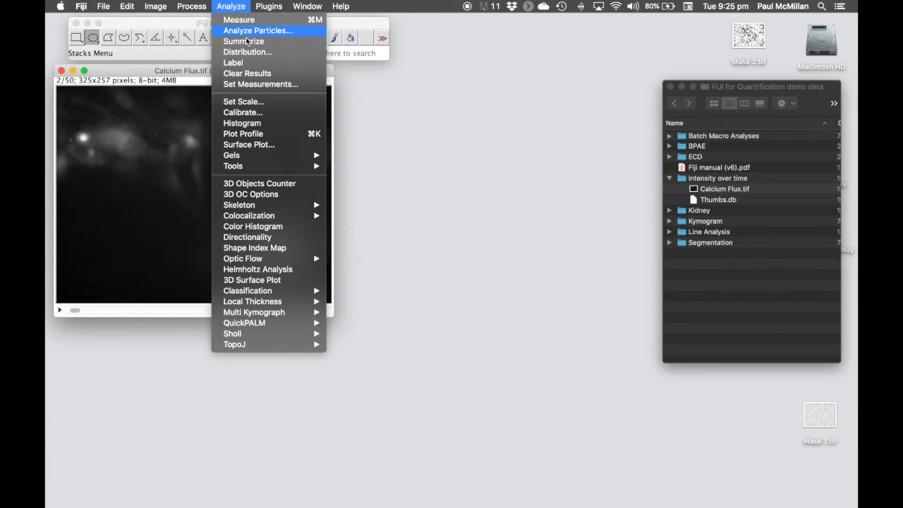
click(261, 84)
click(364, 98)
click(364, 163)
click(364, 176)
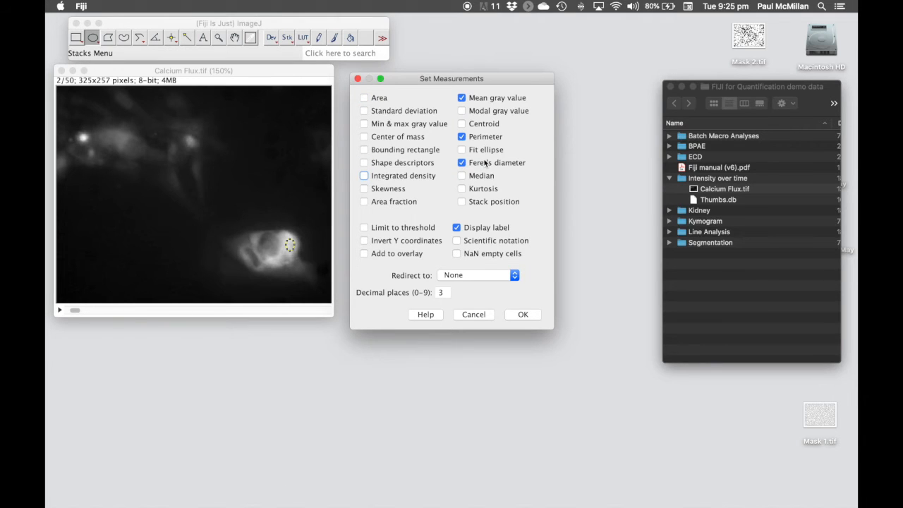
click(461, 163)
click(461, 137)
click(520, 314)
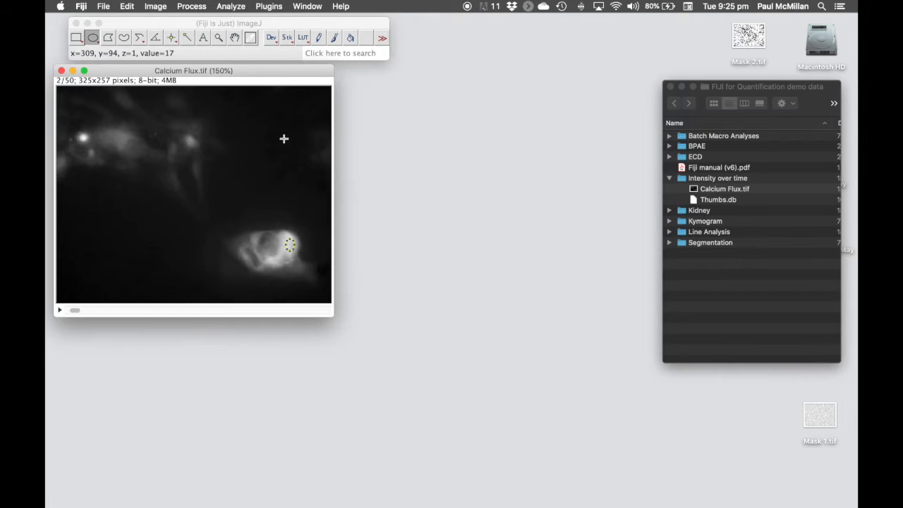
Plot the Z-axis profile of the oval selection in Calcium Flux.tif, examine the plot and its values, and close both
click(156, 7)
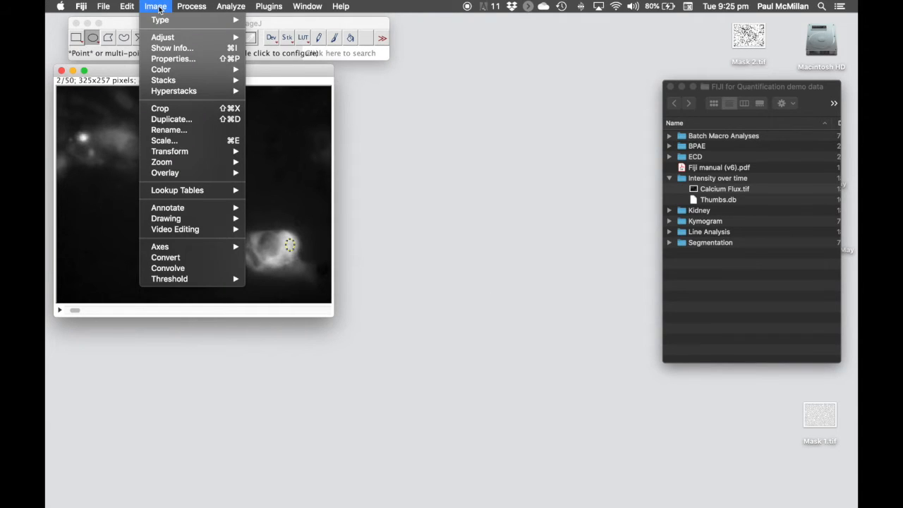
mouse_move(206, 86)
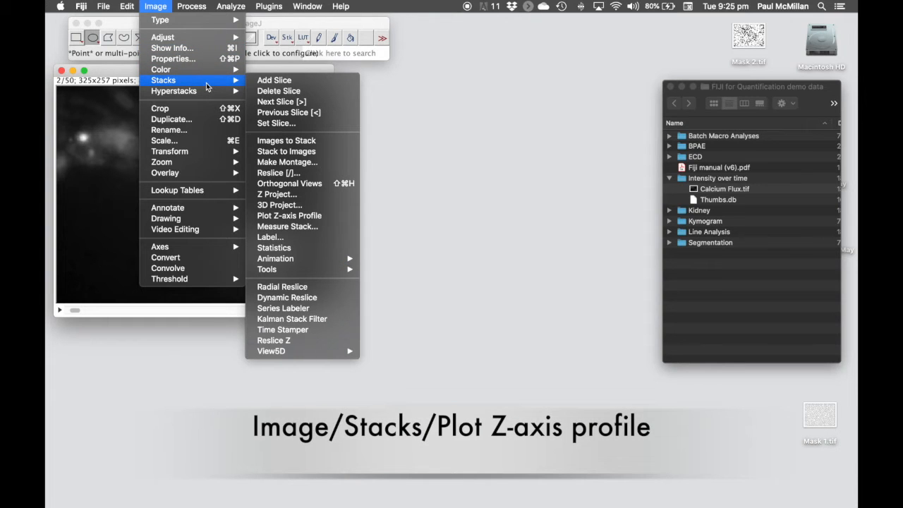
click(326, 222)
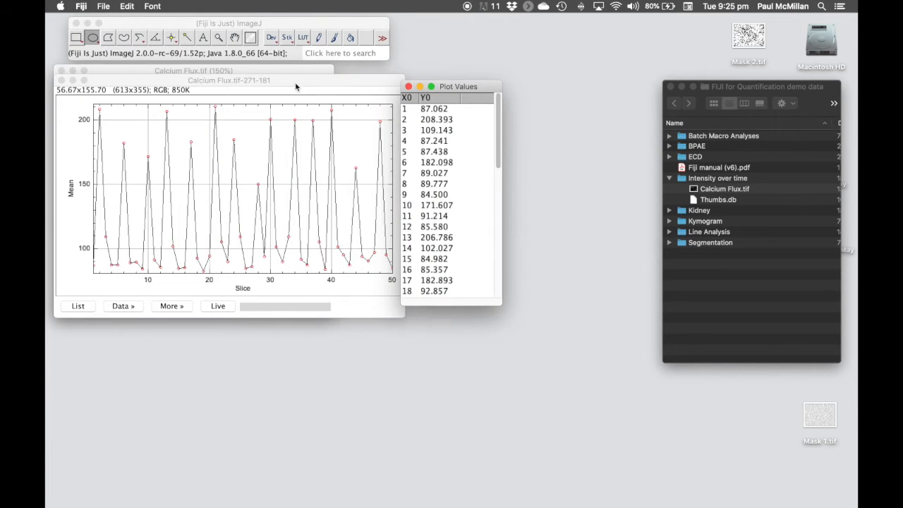
drag(298, 84, 298, 88)
drag(447, 90, 459, 87)
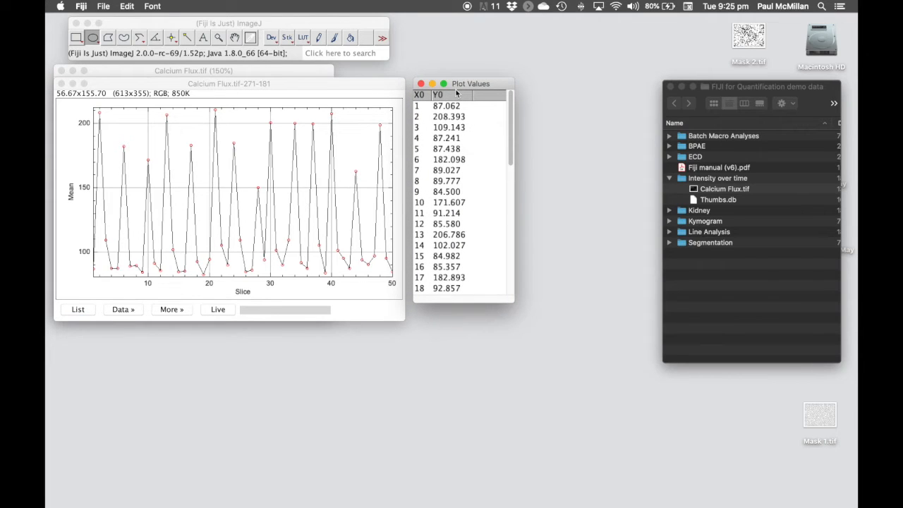
drag(464, 86, 466, 84)
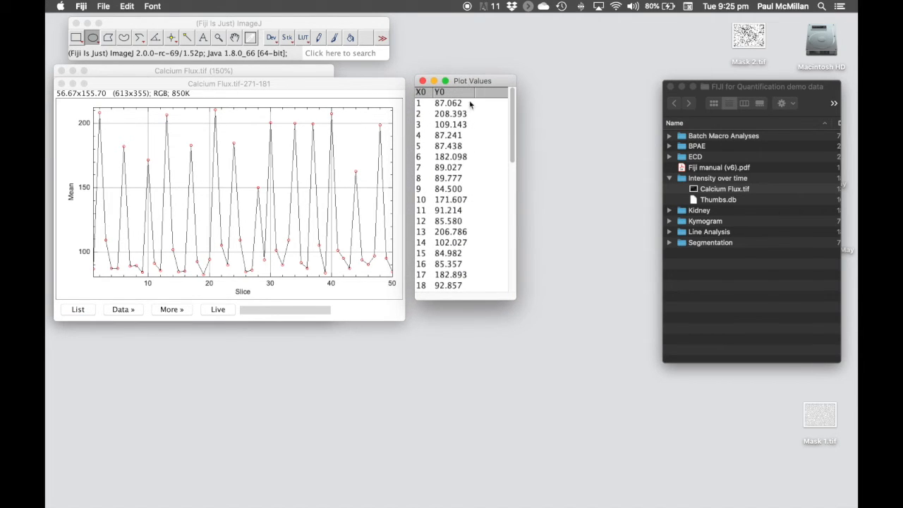
click(422, 82)
click(61, 83)
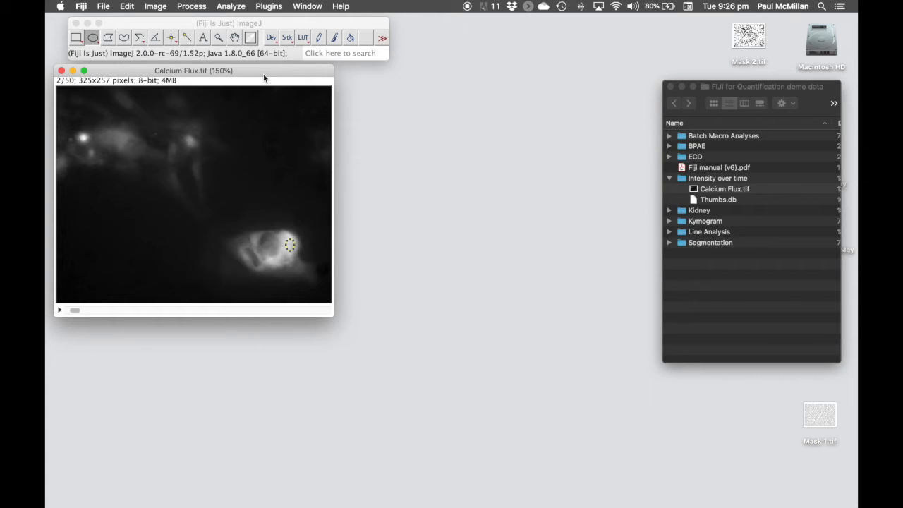
Open the ROI Manager and add the oval selection on the lower cell to it
click(240, 9)
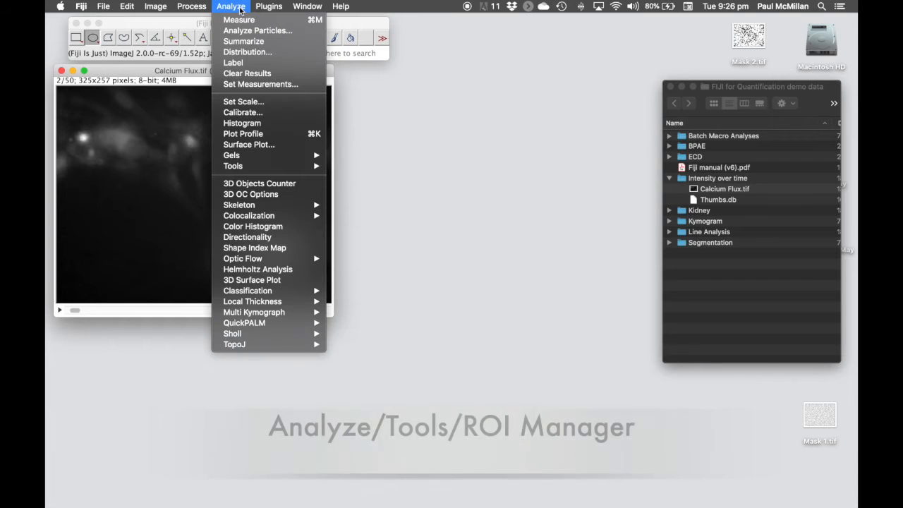
mouse_move(299, 170)
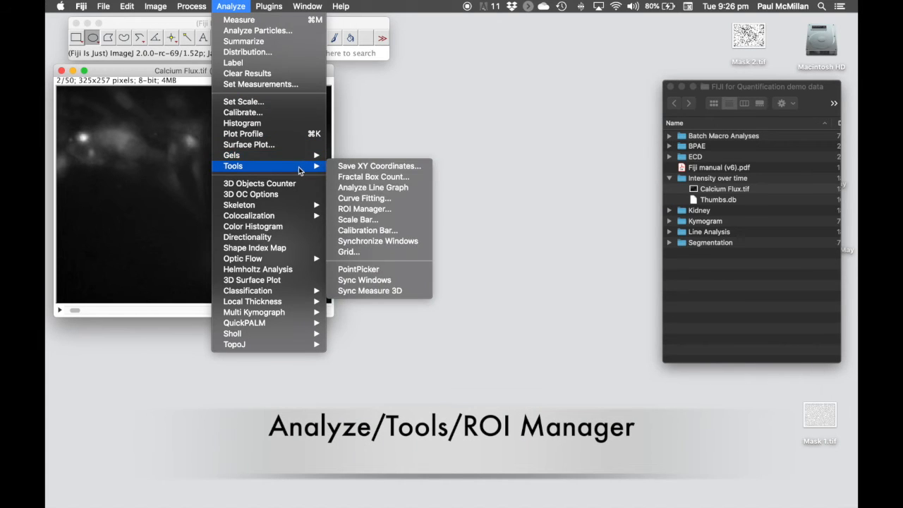
click(376, 210)
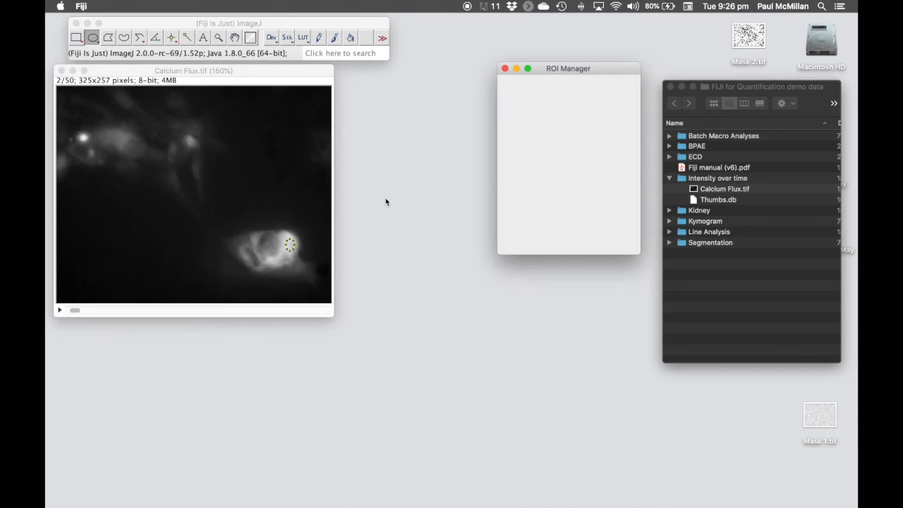
click(512, 88)
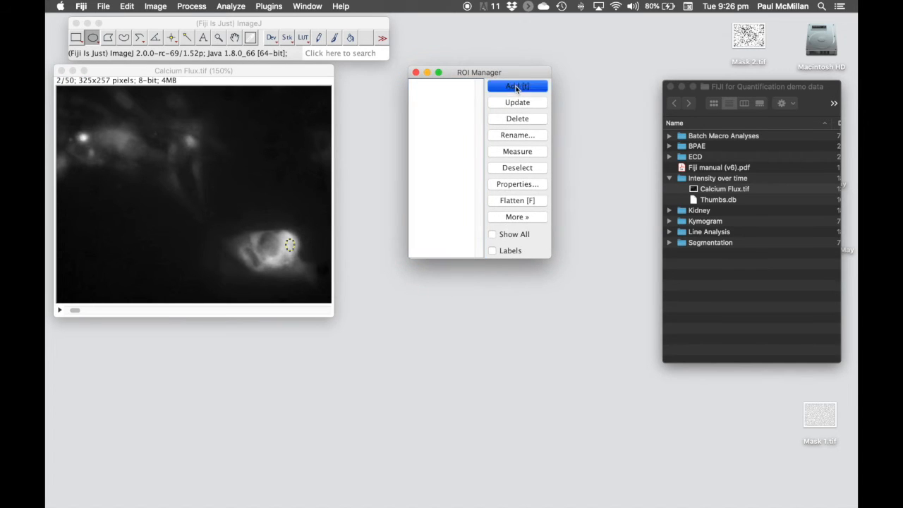
Draw two background ovals in the image's dark upper-right and lower-left areas, adding each one to the ROI Manager
click(286, 127)
mouse_move(285, 116)
mouse_down()
mouse_move(296, 129)
mouse_move(295, 105)
mouse_up()
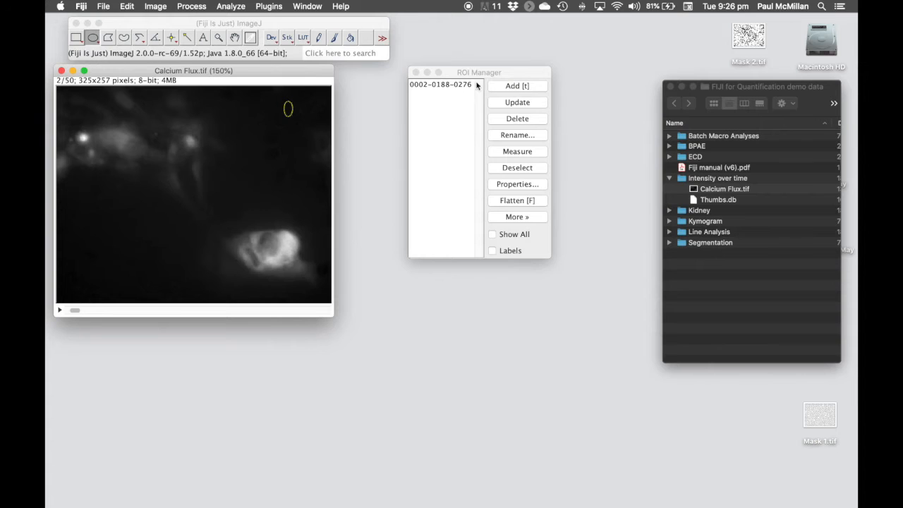
click(504, 86)
click(512, 86)
click(86, 243)
drag(87, 241, 110, 262)
click(524, 91)
click(523, 86)
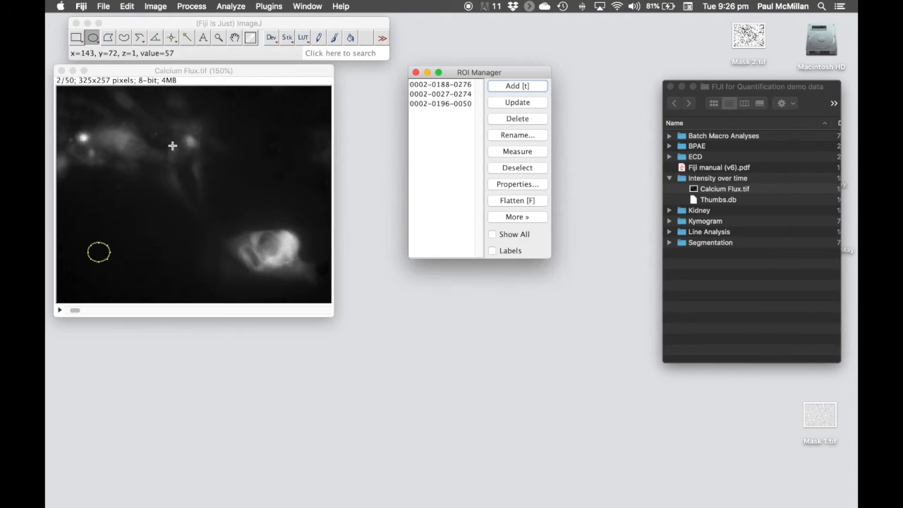
Draw ovals of about 10 x 11 and 9 x 9 pixels on the two upper cells, adding each to the ROI Manager
click(126, 141)
drag(119, 136, 128, 142)
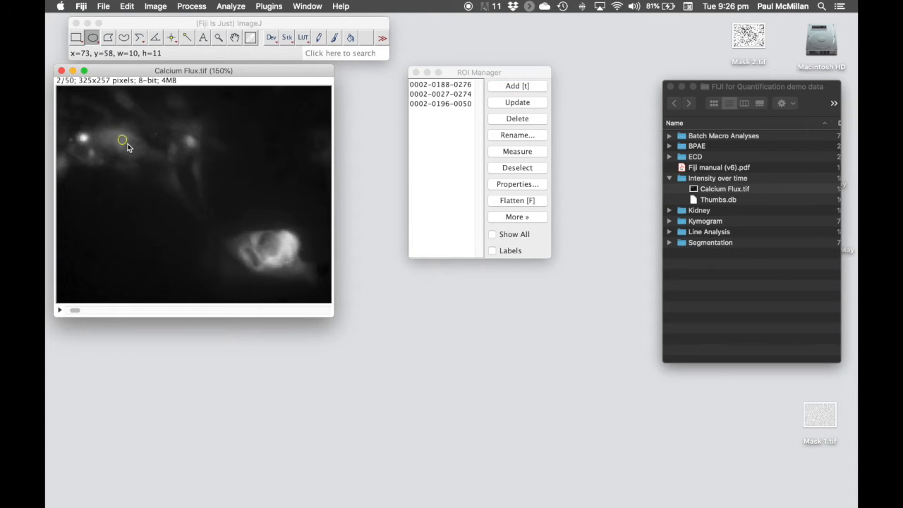
click(523, 87)
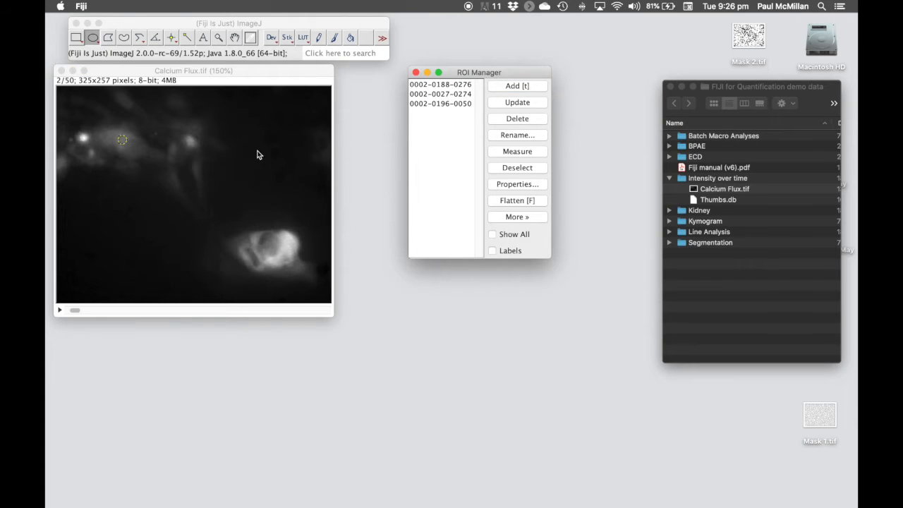
click(187, 141)
drag(187, 140, 195, 146)
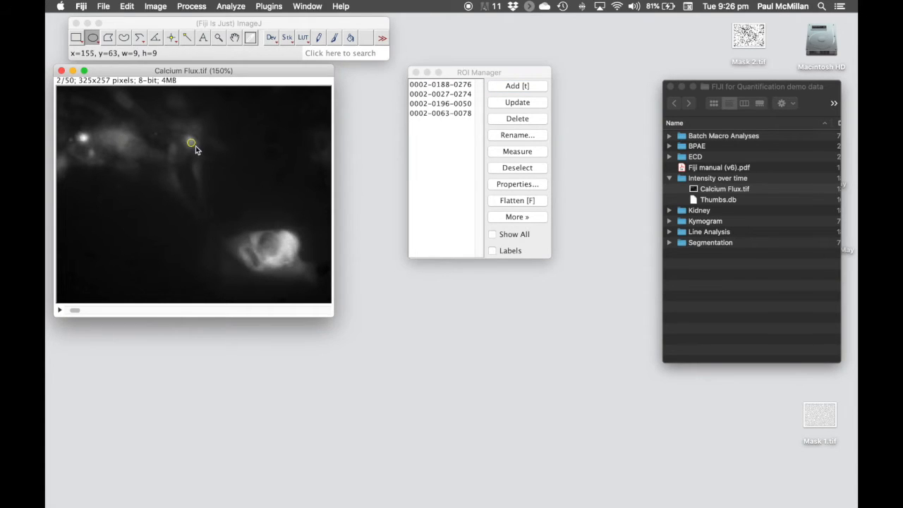
click(519, 86)
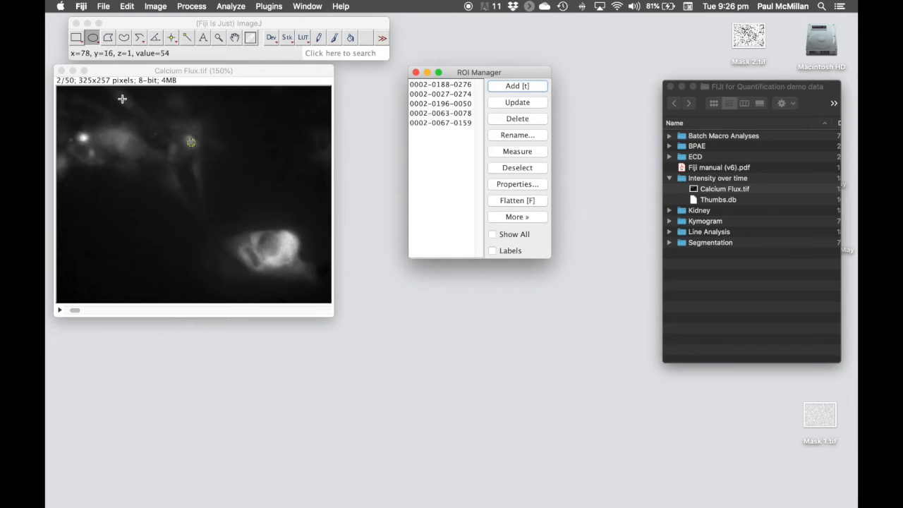
Show all stored regions on the image and run Multi Measure on all 50 slices with one row per slice
click(444, 84)
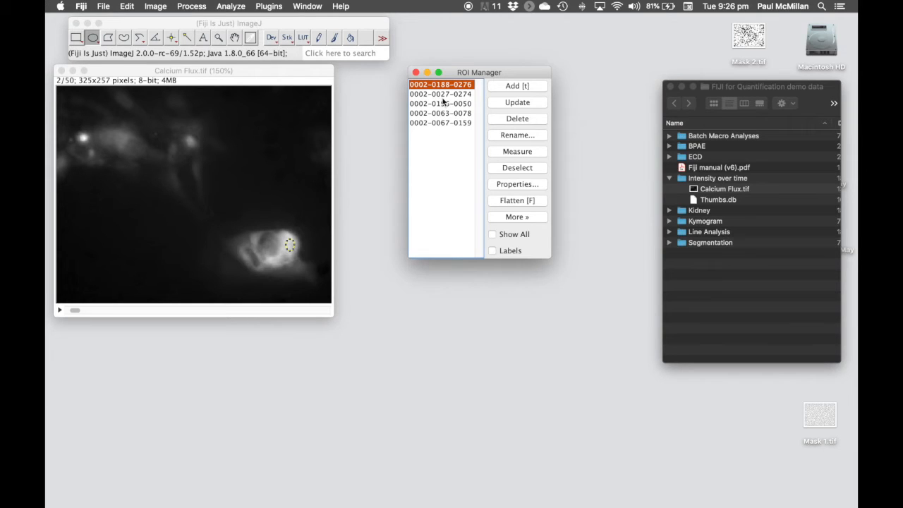
click(492, 235)
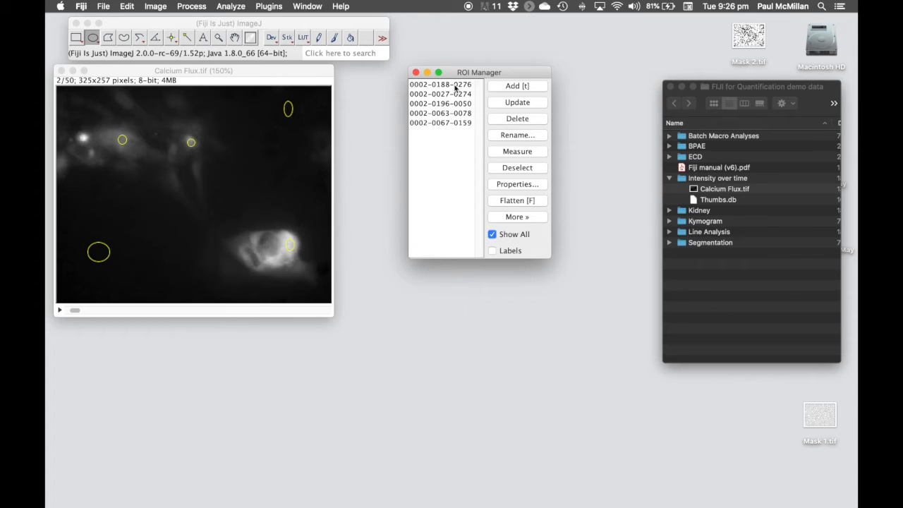
click(525, 219)
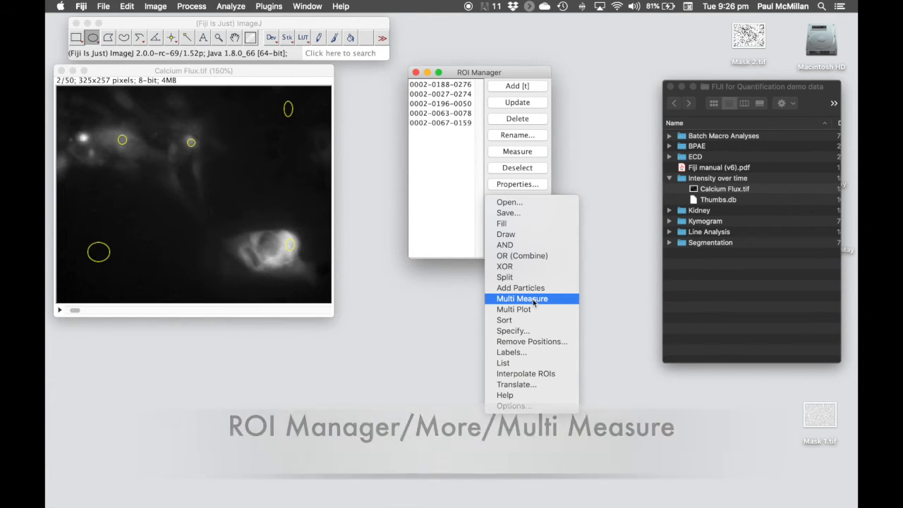
click(534, 300)
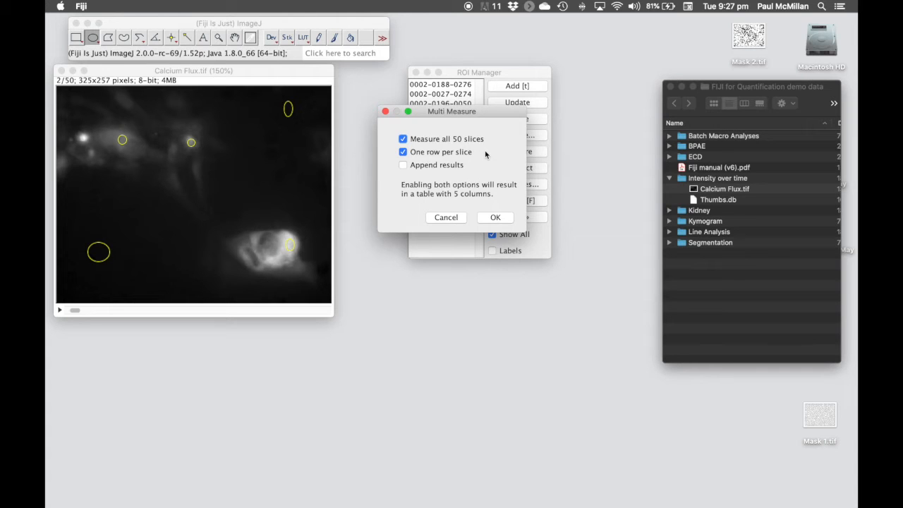
click(496, 218)
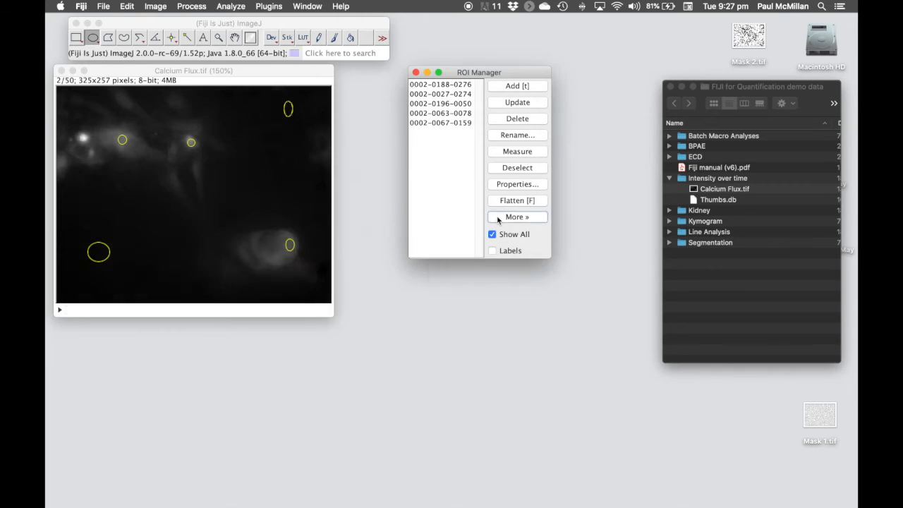
drag(495, 192, 497, 111)
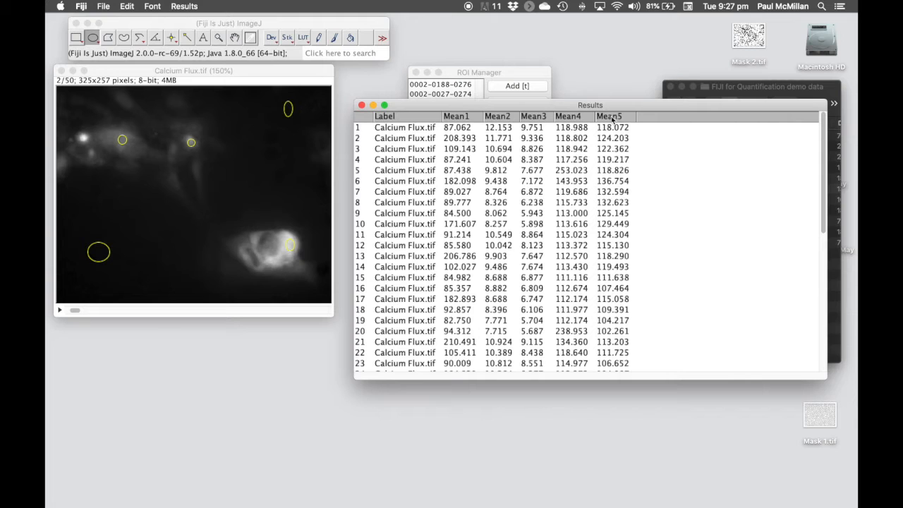
mouse_move(430, 107)
mouse_down()
mouse_move(422, 117)
mouse_move(425, 109)
mouse_up()
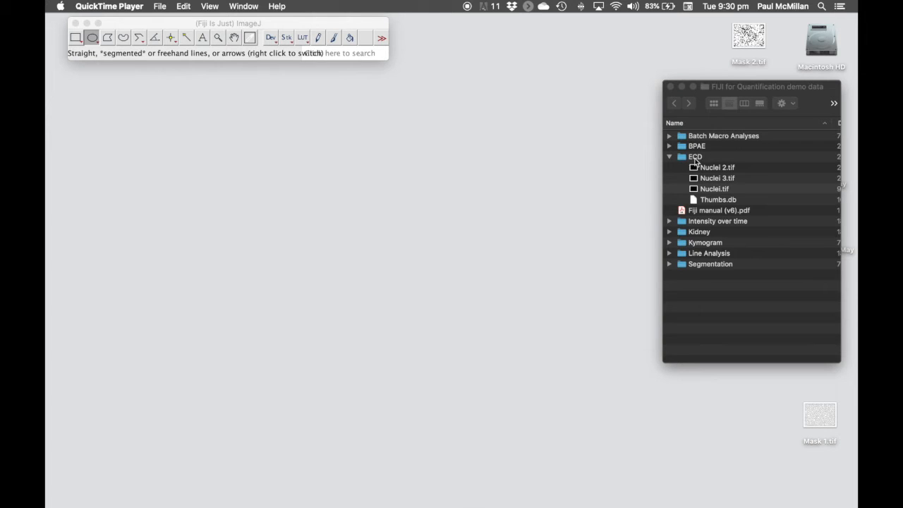
Open Nuclei.tif from the ECD folder in Fiji and convert it to binary using the Default threshold with dark background
click(702, 189)
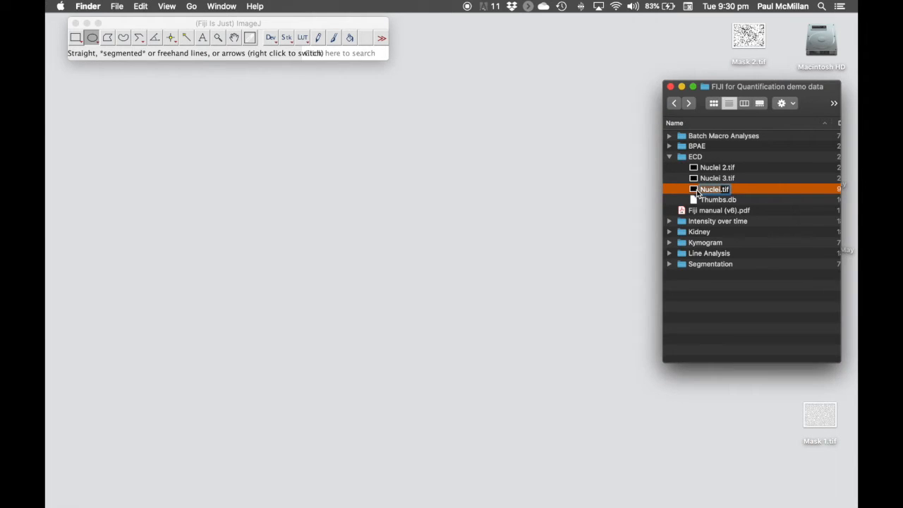
drag(696, 189, 229, 55)
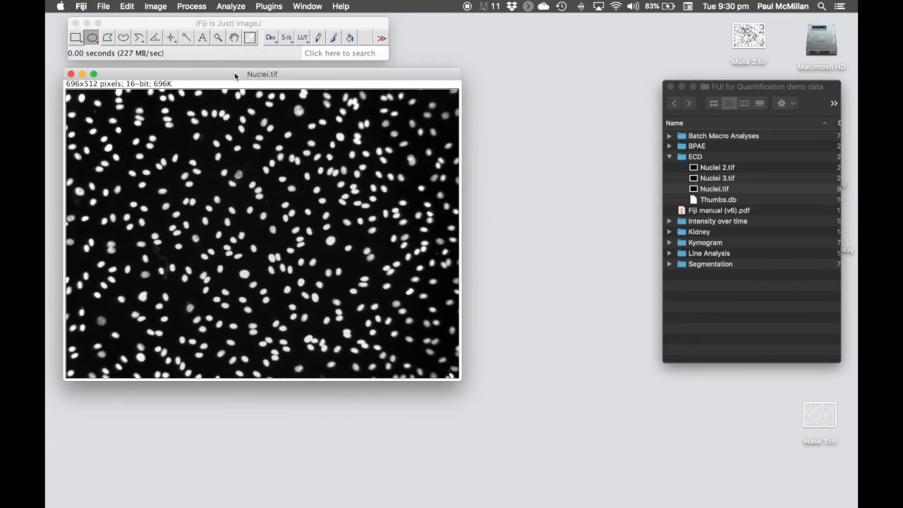
click(156, 6)
mouse_move(179, 40)
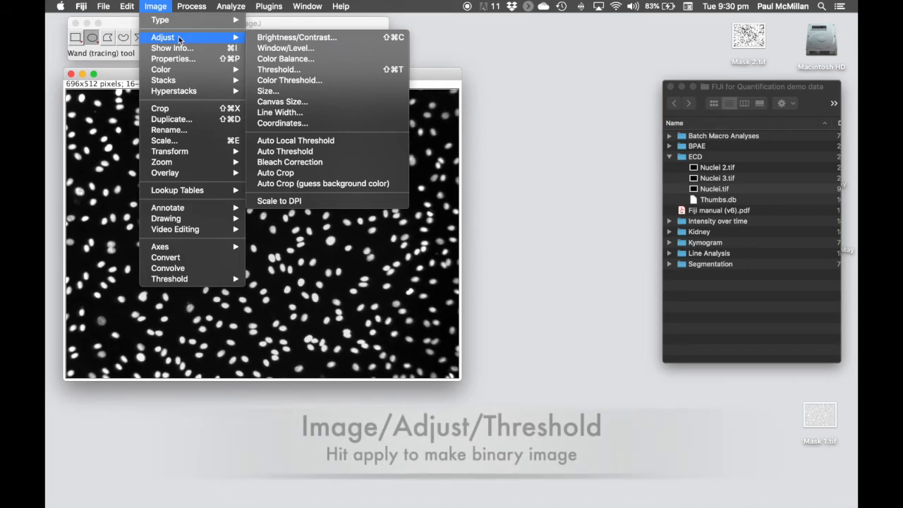
click(347, 67)
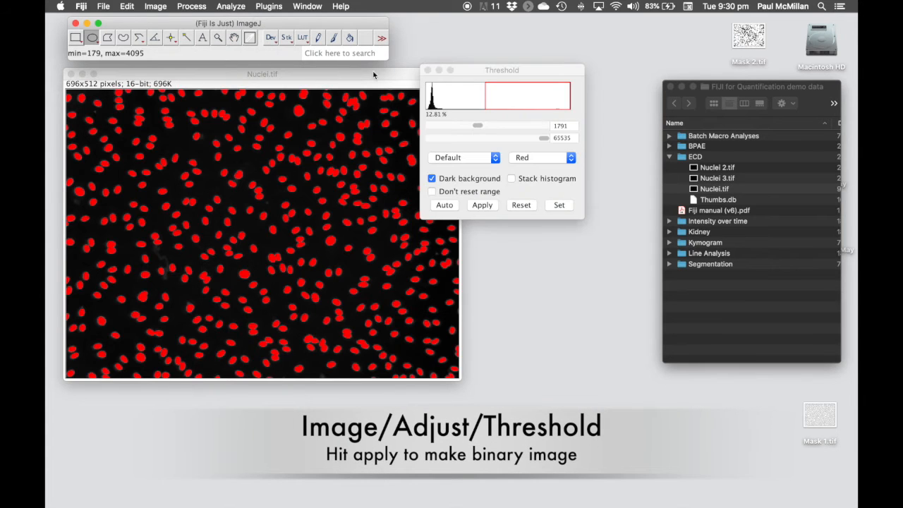
drag(471, 70, 519, 64)
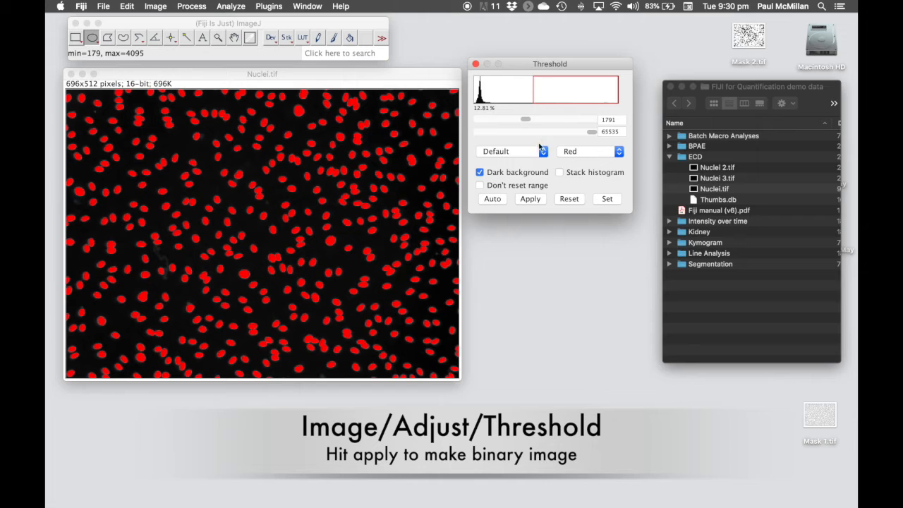
click(531, 199)
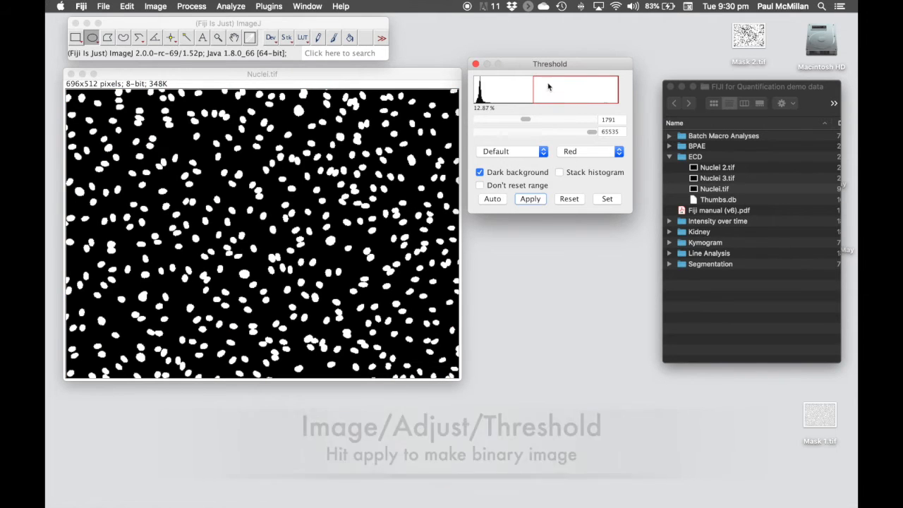
drag(527, 69, 536, 68)
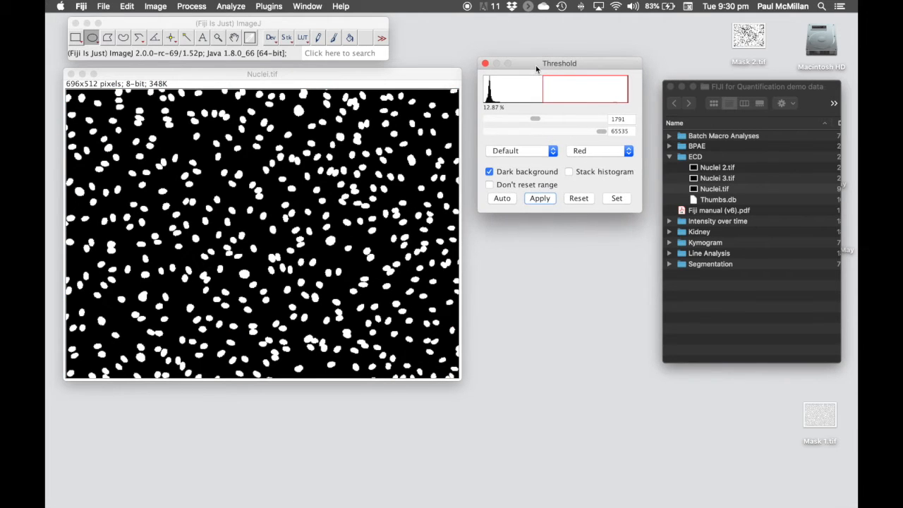
Separate touching nuclei in the binary Nuclei.tif image with Watershed, and close the Threshold dialog
click(191, 6)
mouse_move(220, 90)
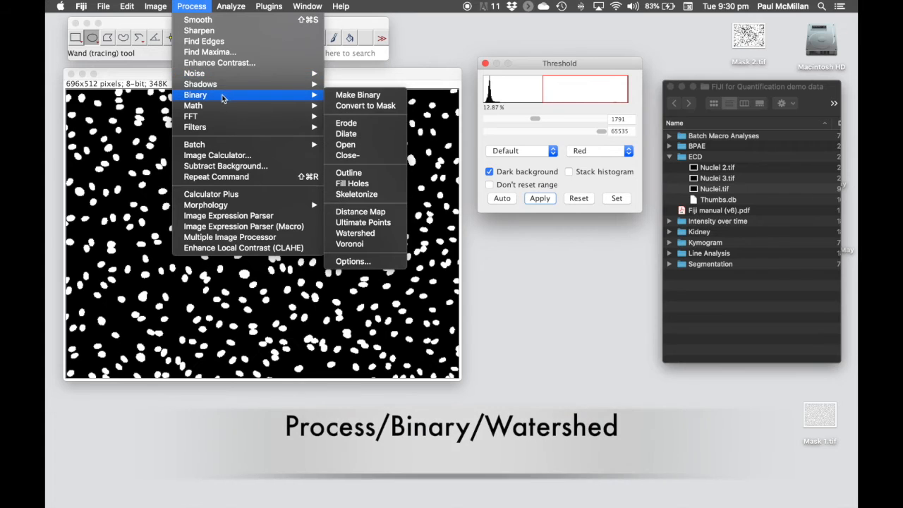
click(380, 233)
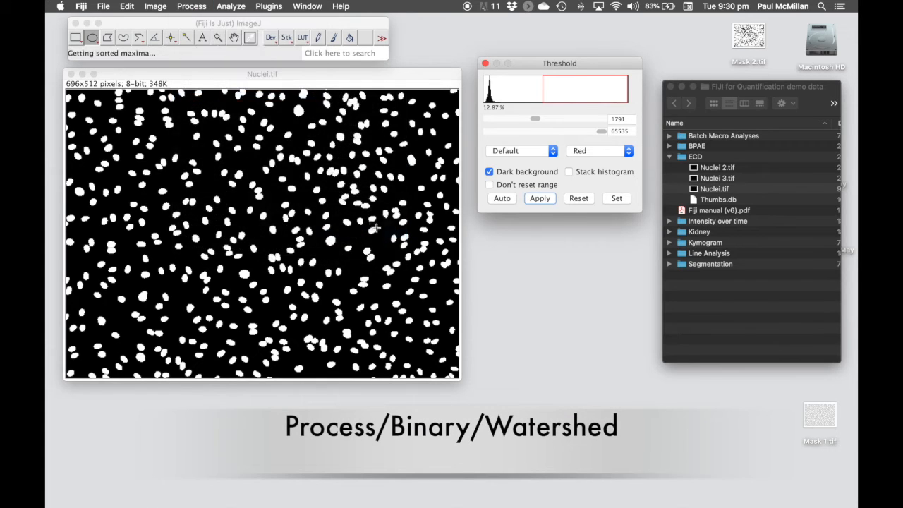
click(485, 64)
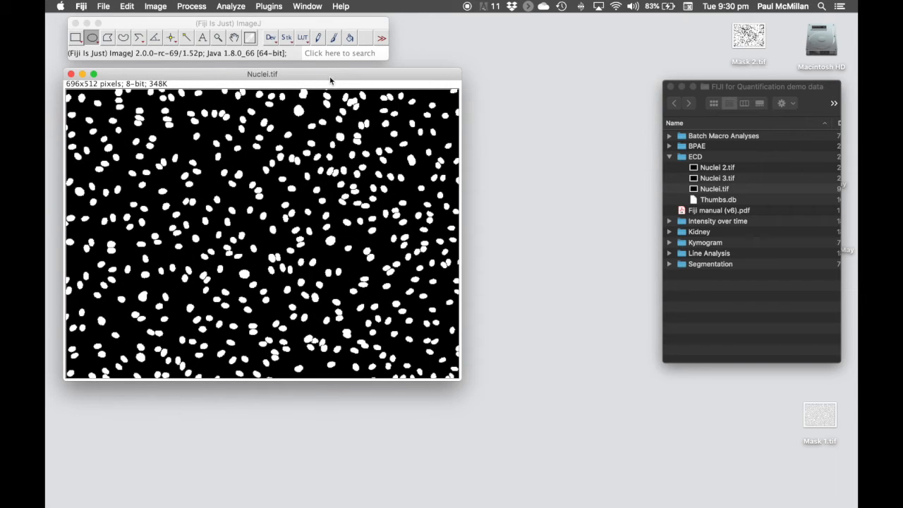
Accept the binary options with 1 iteration, count 1, black background, padded edges when eroding and 16-bit EDM output
click(196, 6)
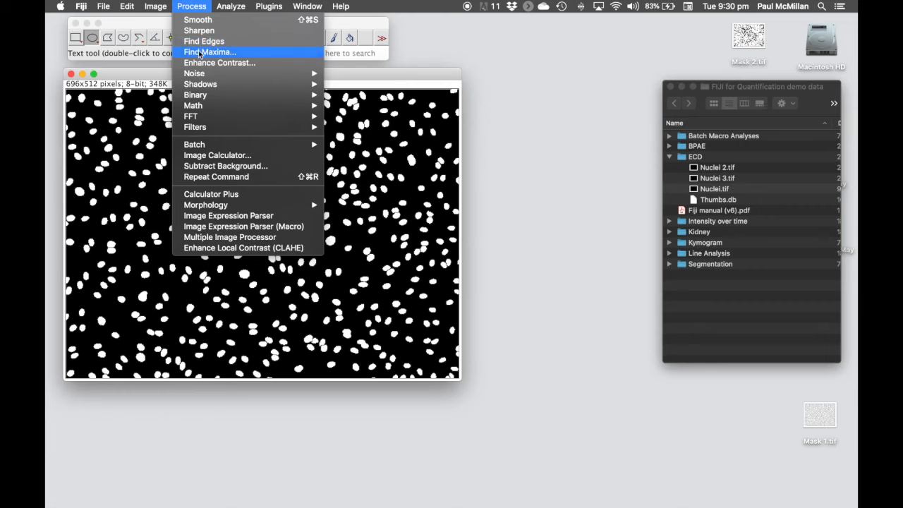
mouse_move(208, 98)
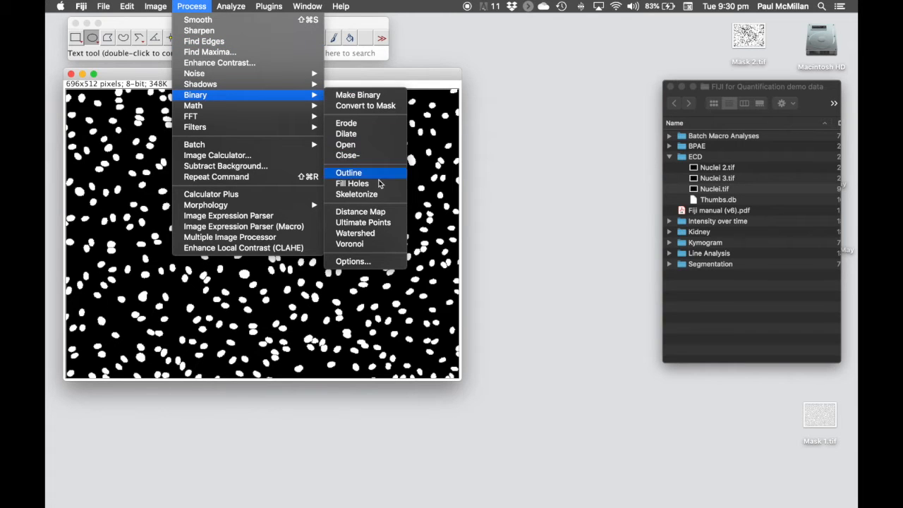
click(381, 262)
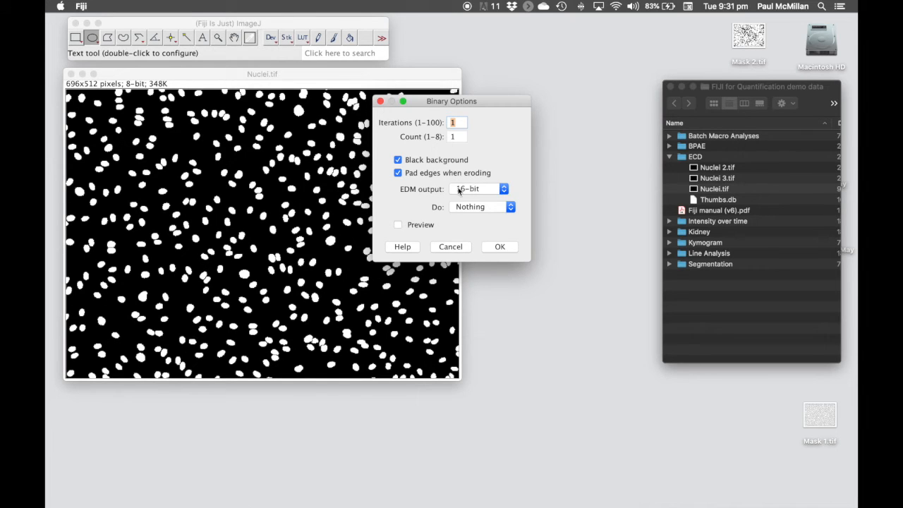
click(496, 247)
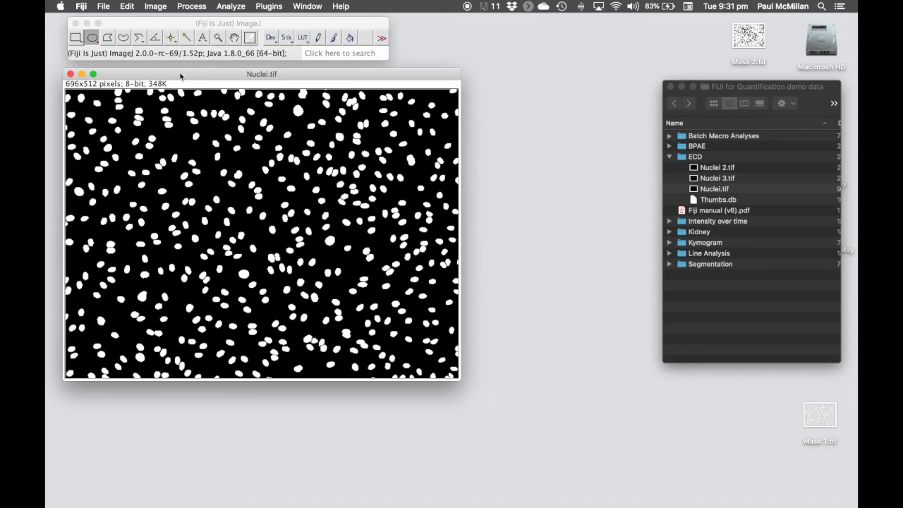
Invert the binary Nuclei.tif image and generate its distance map, placing the map window beside the original
click(127, 6)
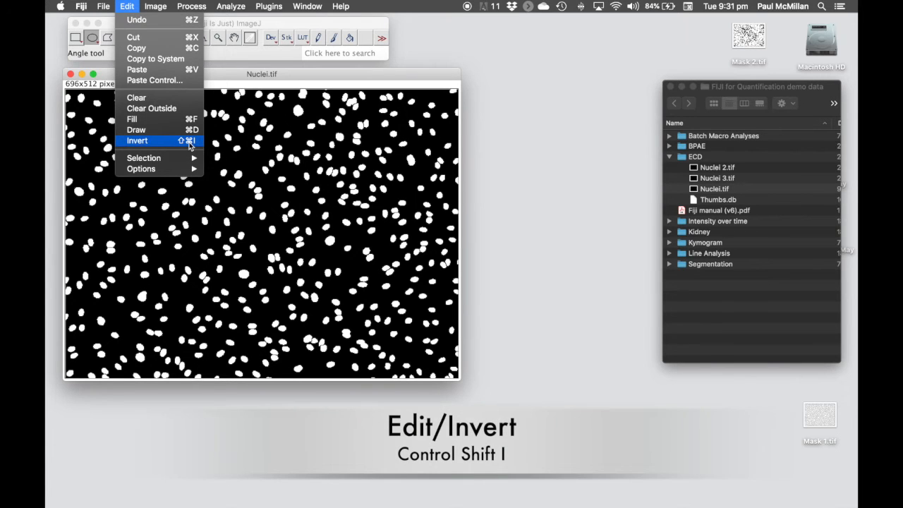
click(190, 146)
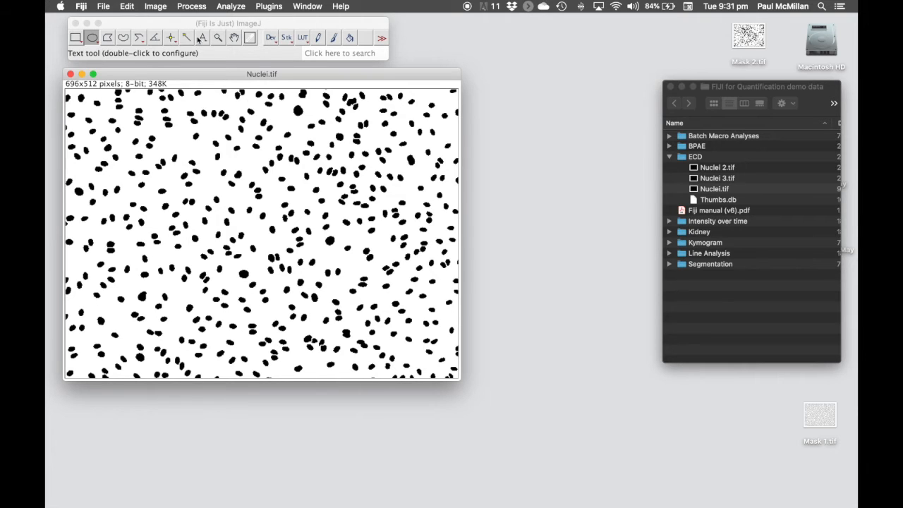
click(191, 7)
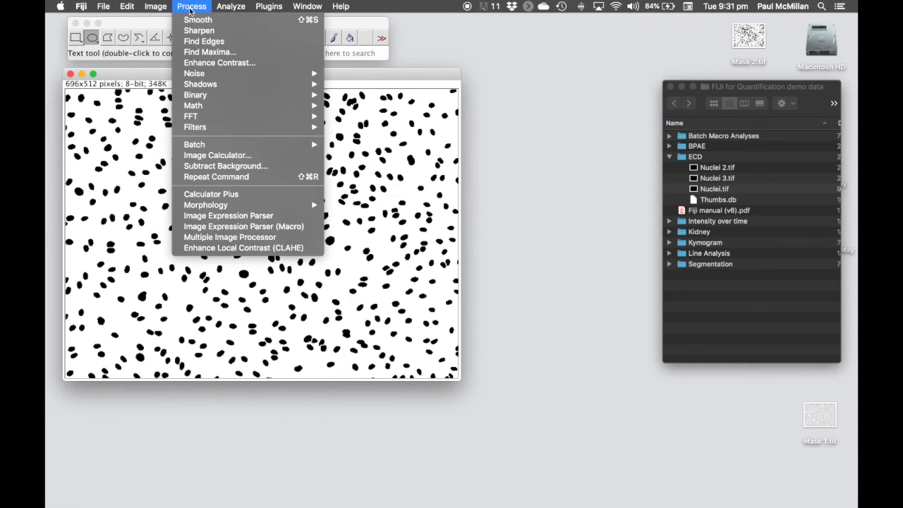
mouse_move(211, 99)
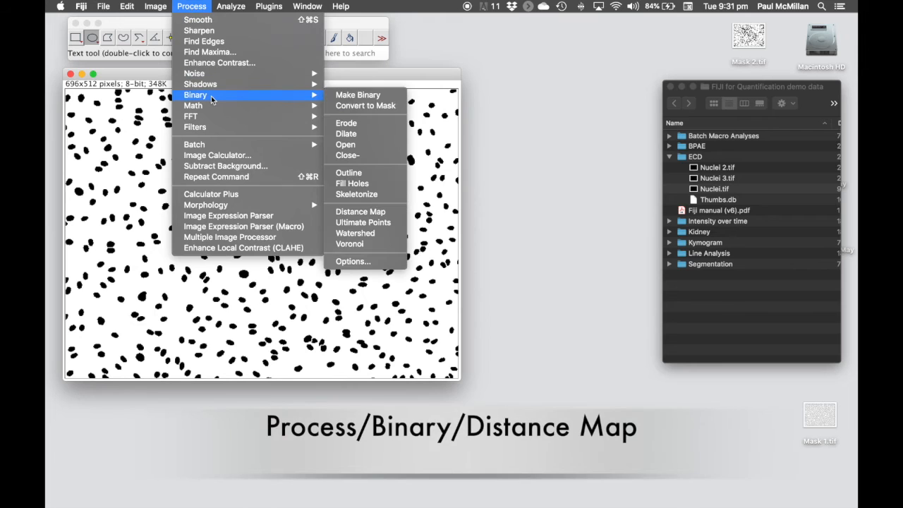
click(383, 217)
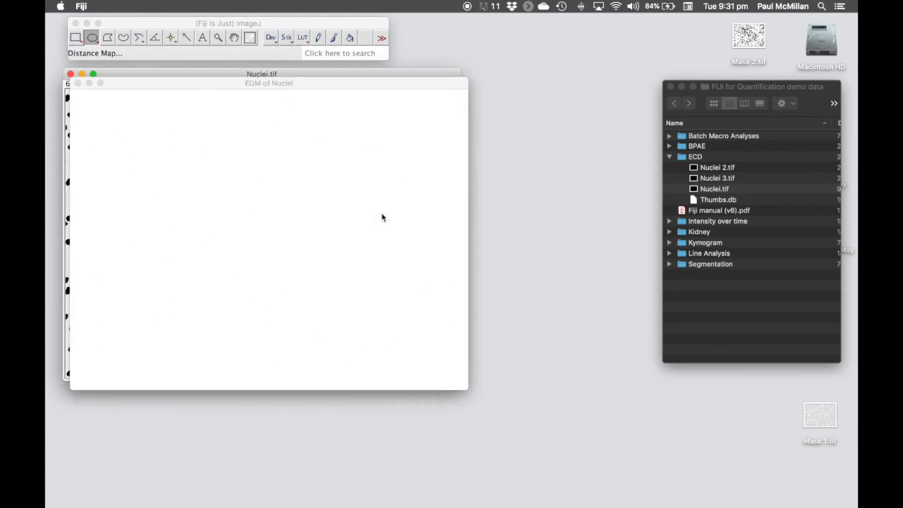
drag(335, 83, 610, 83)
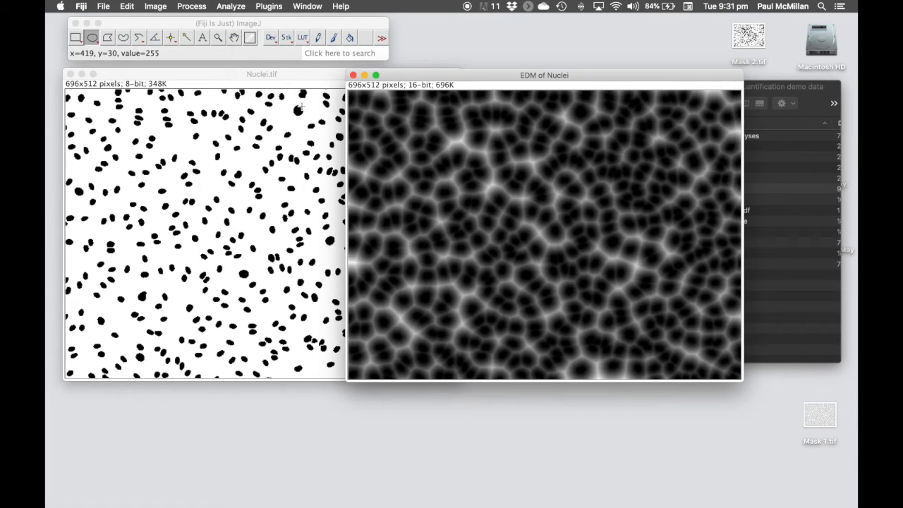
drag(479, 78, 504, 78)
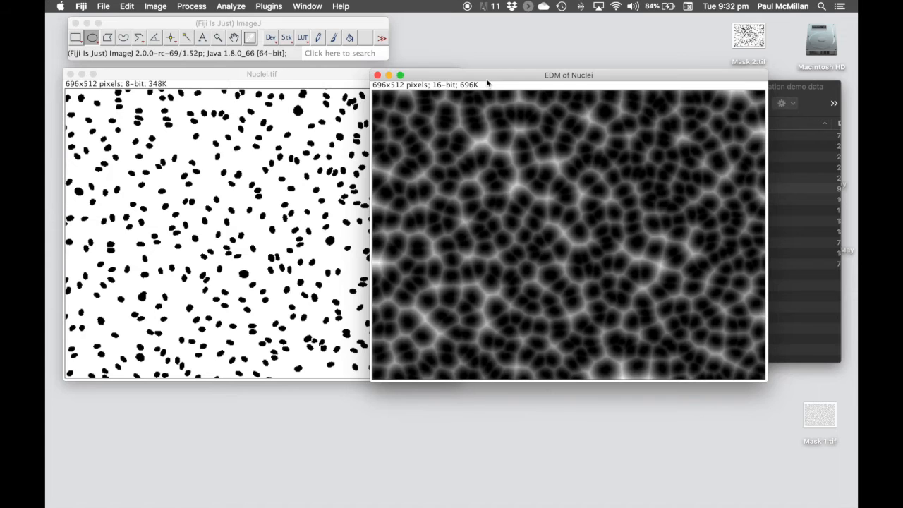
drag(487, 84, 264, 84)
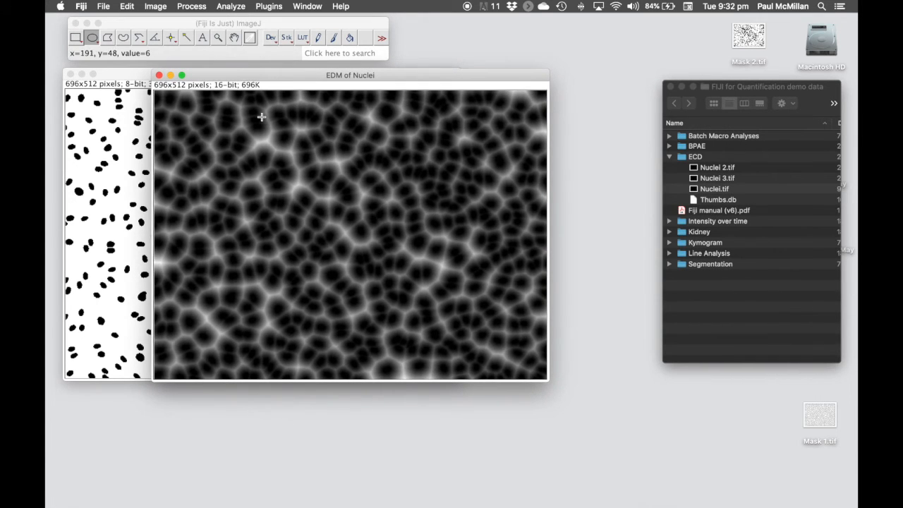
Apply the 16_colors lookup table to the EDM of Nuclei image
click(303, 38)
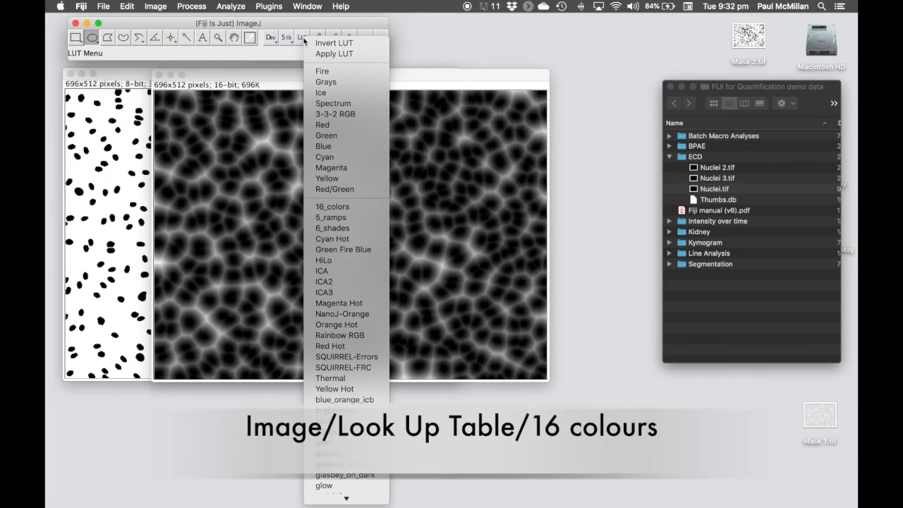
click(358, 211)
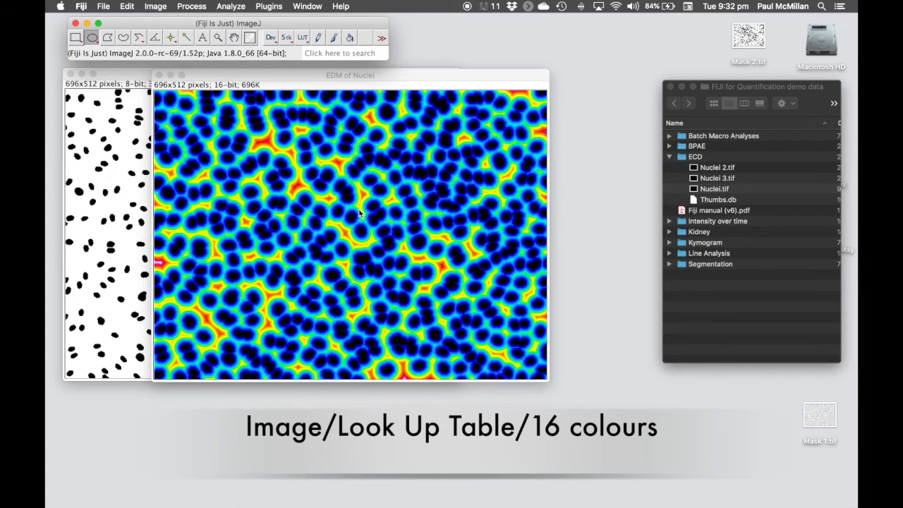
drag(406, 78, 488, 80)
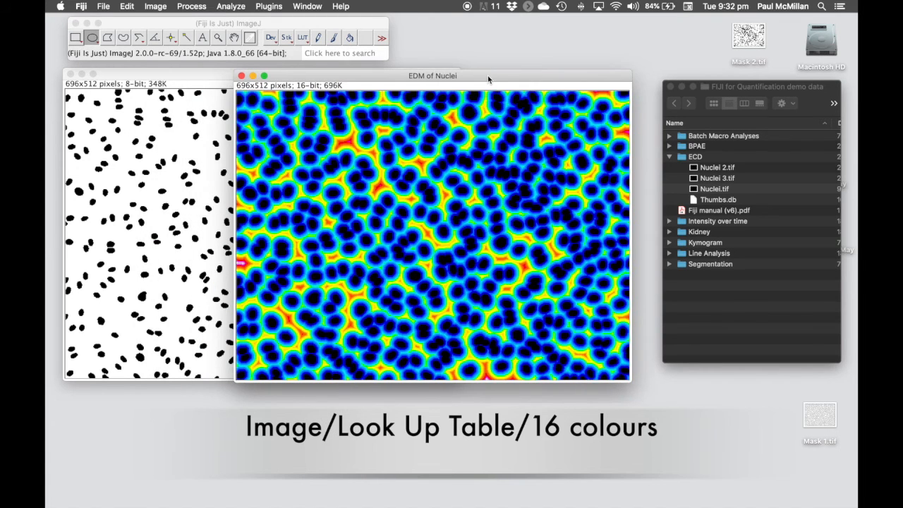
Enable Limit to threshold in the measurement settings
click(232, 6)
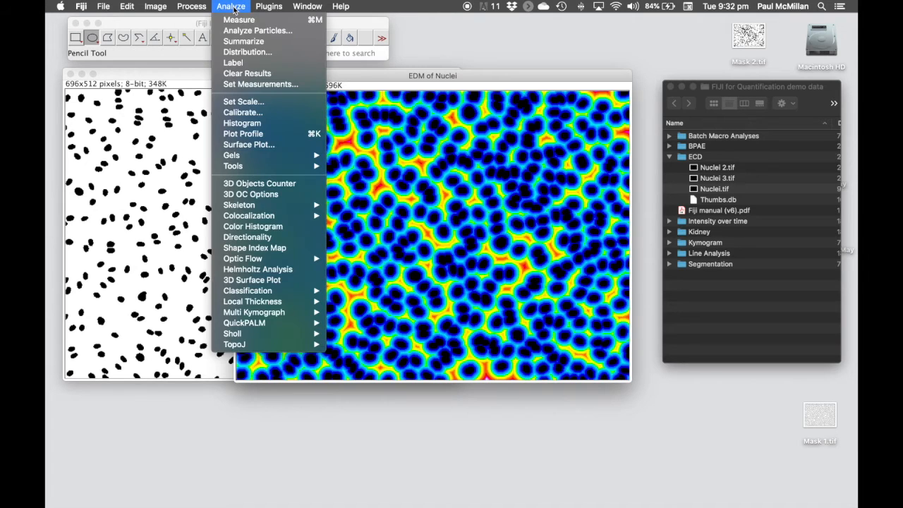
click(247, 84)
drag(400, 84, 470, 64)
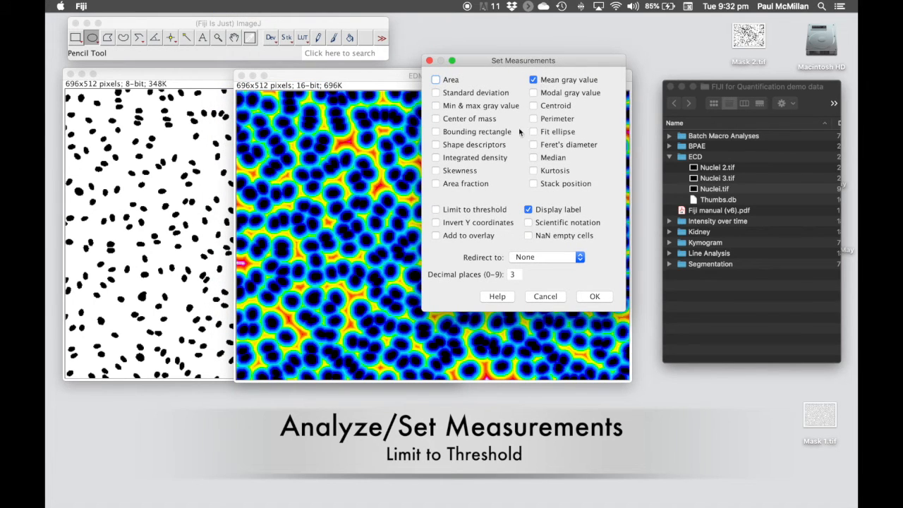
click(436, 210)
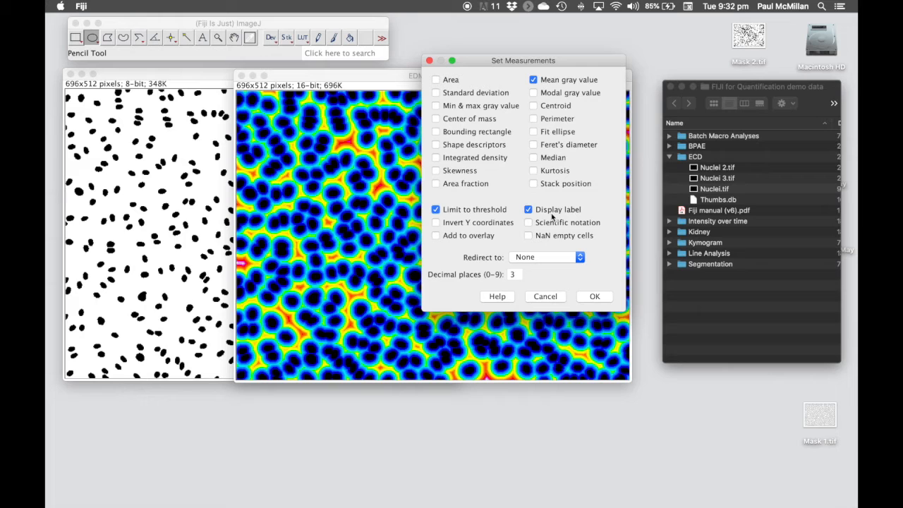
click(594, 296)
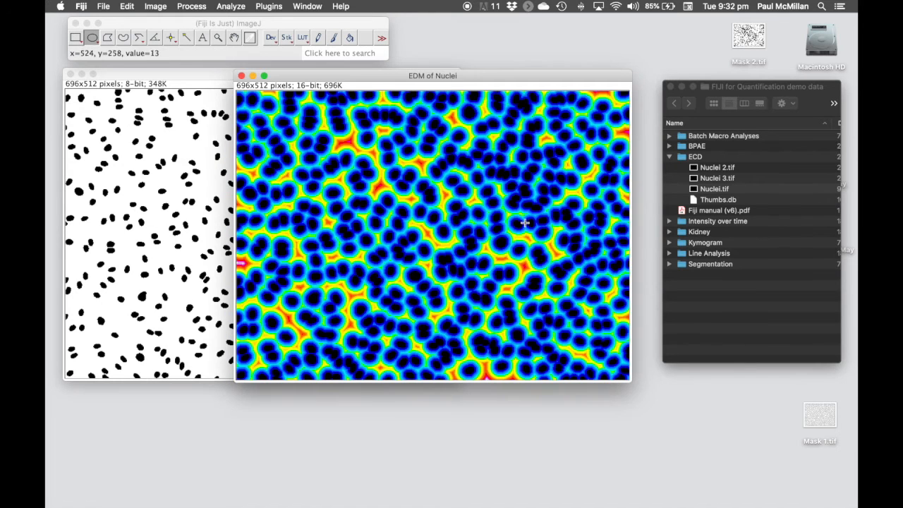
Threshold the EDM of Nuclei image with the Default method and dark background, setting the lower limit to 1
drag(478, 82, 458, 84)
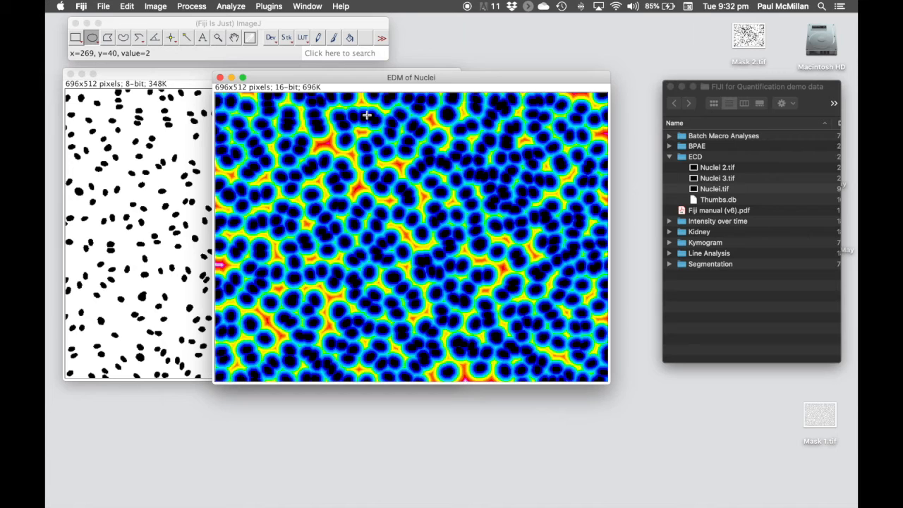
mouse_move(344, 82)
mouse_down()
mouse_move(356, 146)
mouse_move(353, 70)
mouse_up()
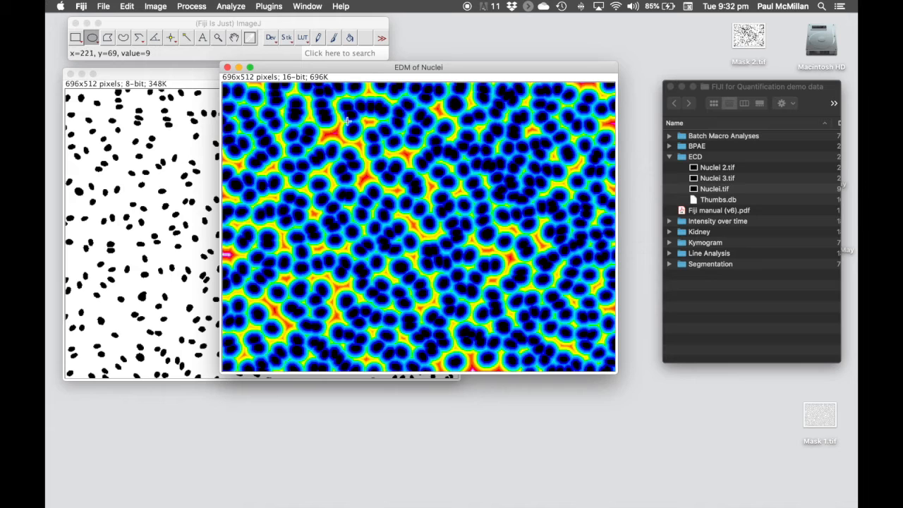
drag(371, 71, 384, 77)
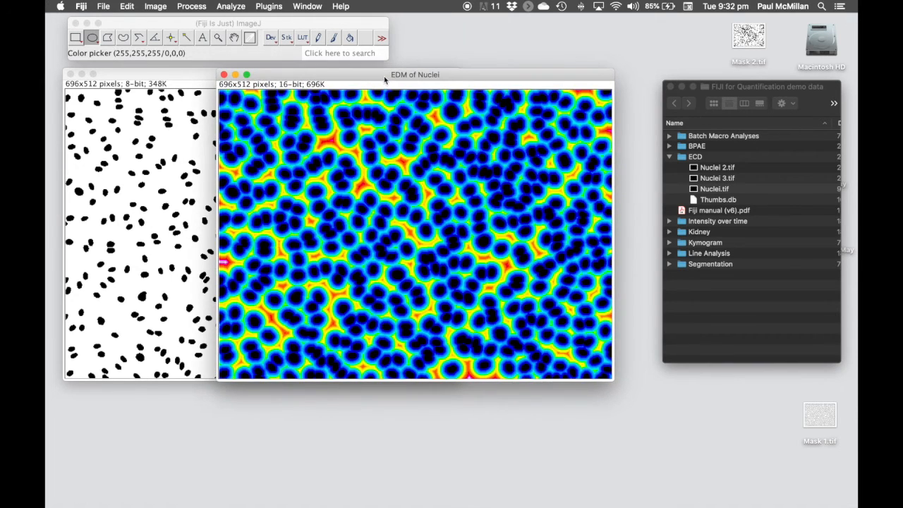
click(164, 11)
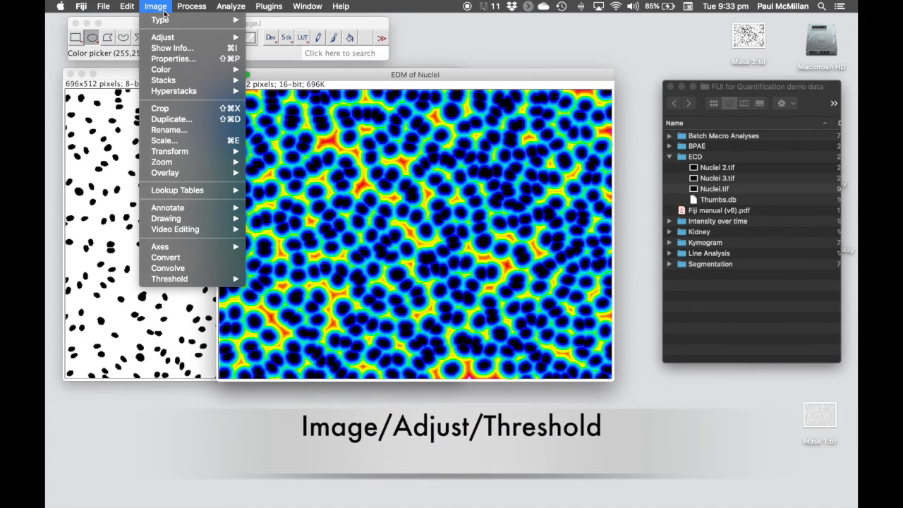
mouse_move(177, 38)
click(374, 69)
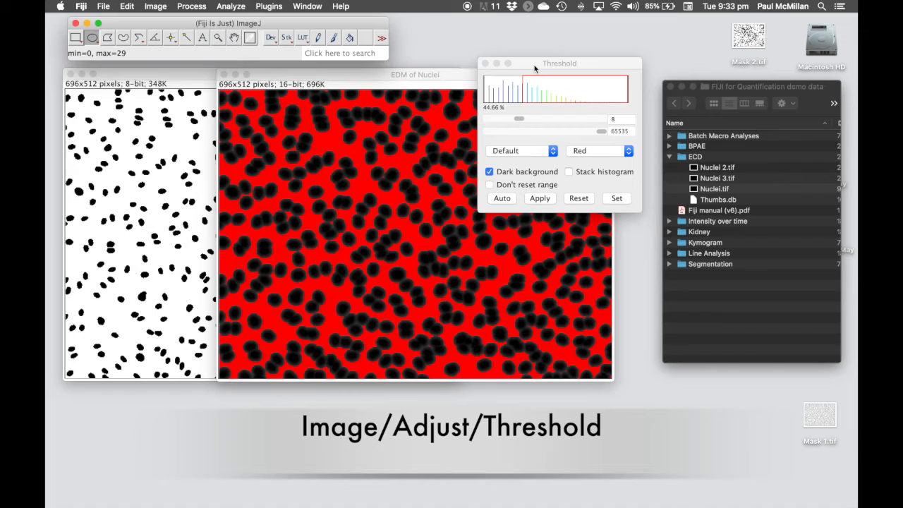
drag(535, 68, 554, 67)
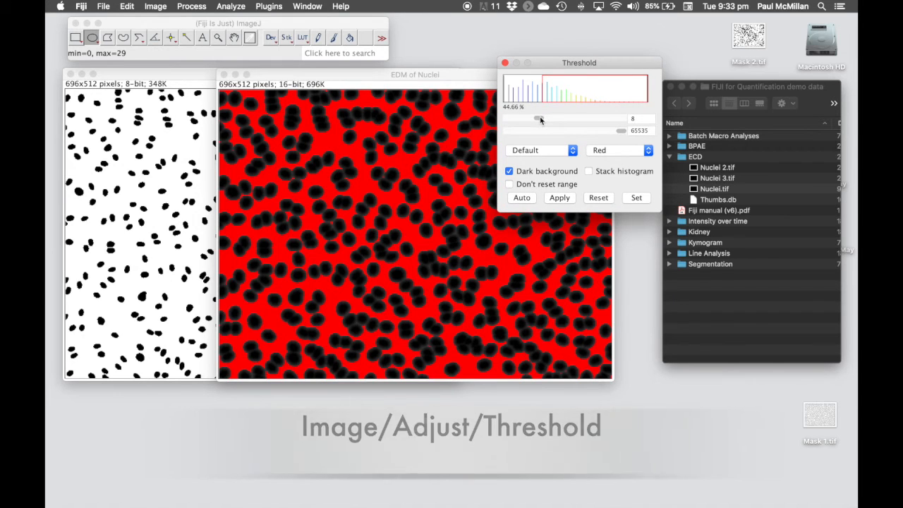
drag(539, 119, 514, 120)
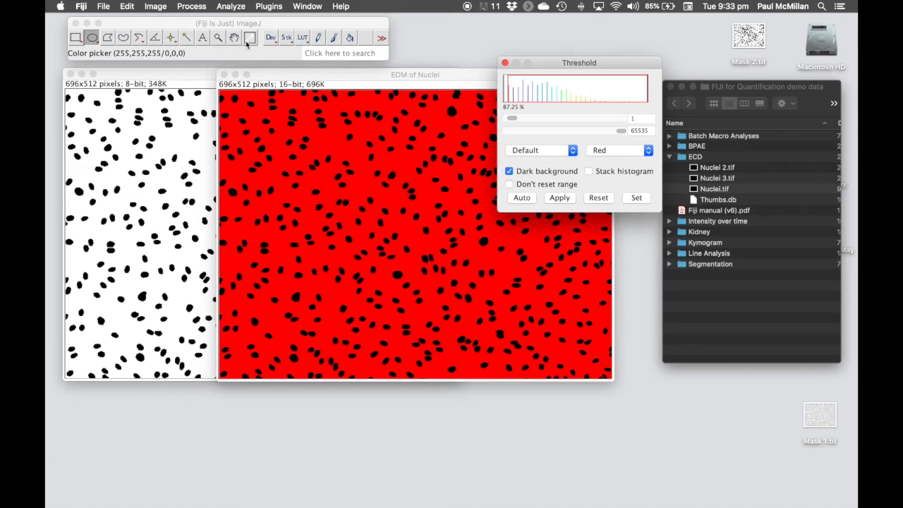
Measure the mean gray value of the thresholded EDM of Nuclei image and select its row in the Results table
click(232, 6)
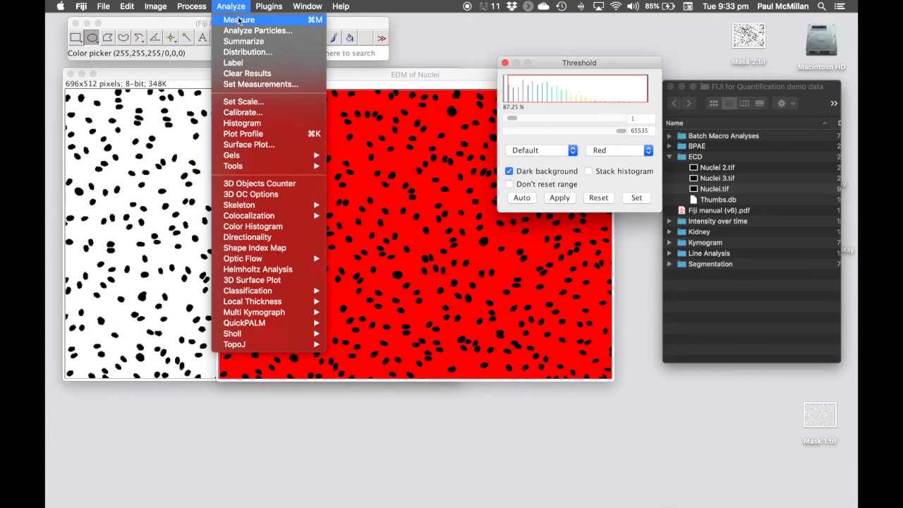
click(238, 20)
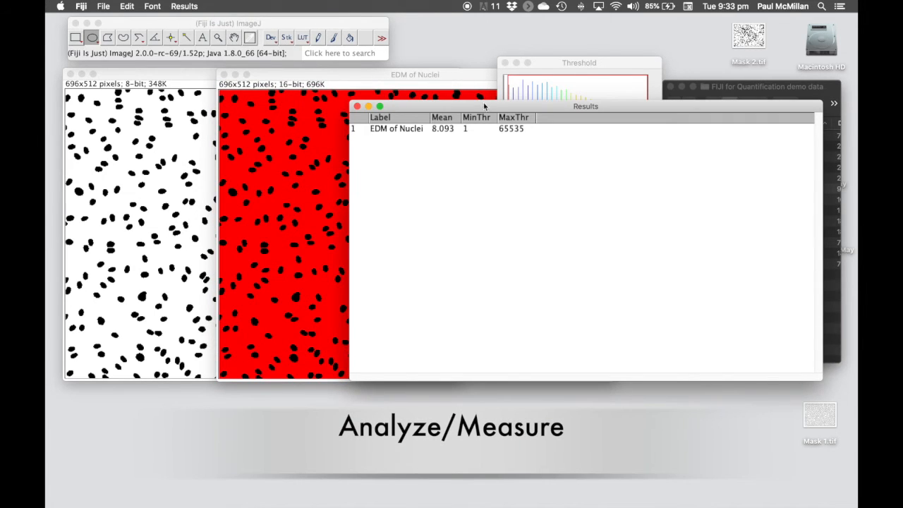
drag(494, 112, 463, 122)
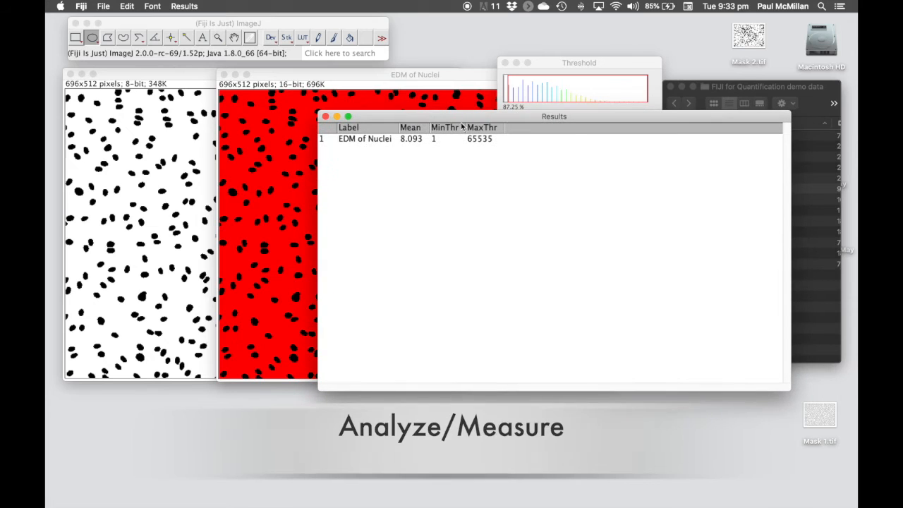
click(402, 139)
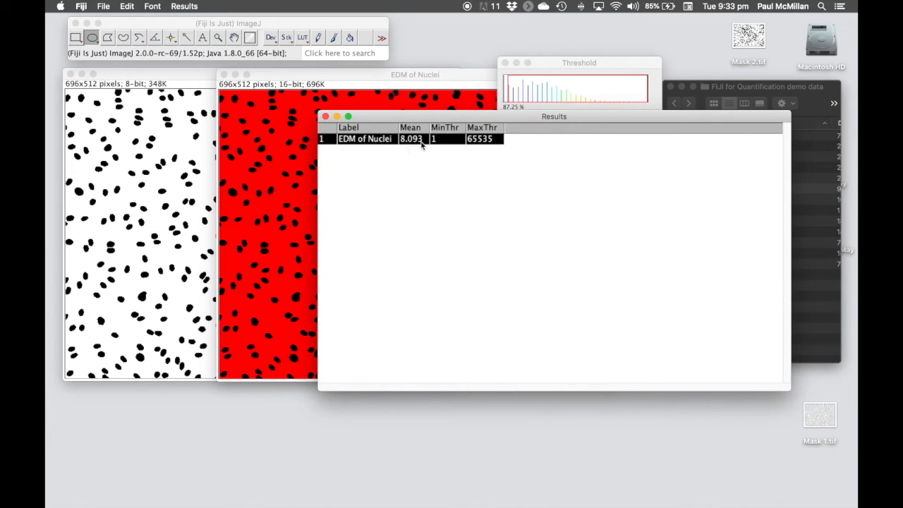
drag(417, 116, 427, 138)
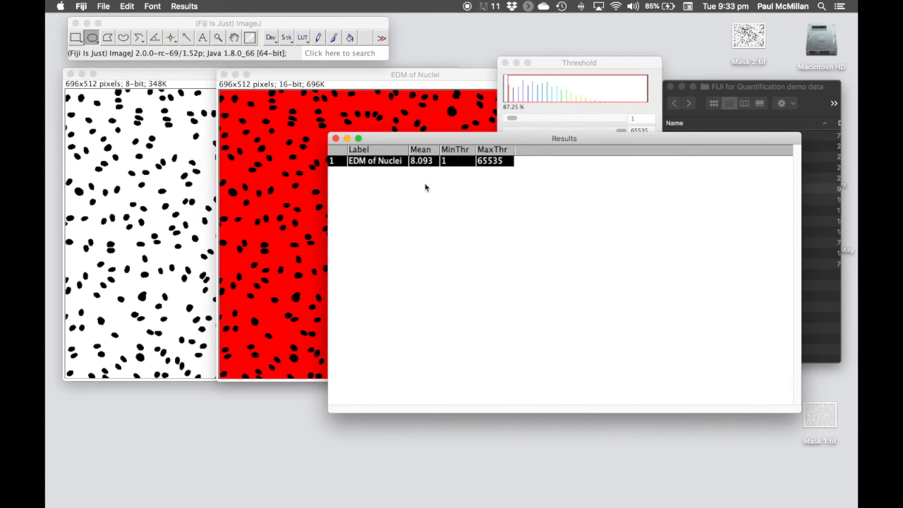
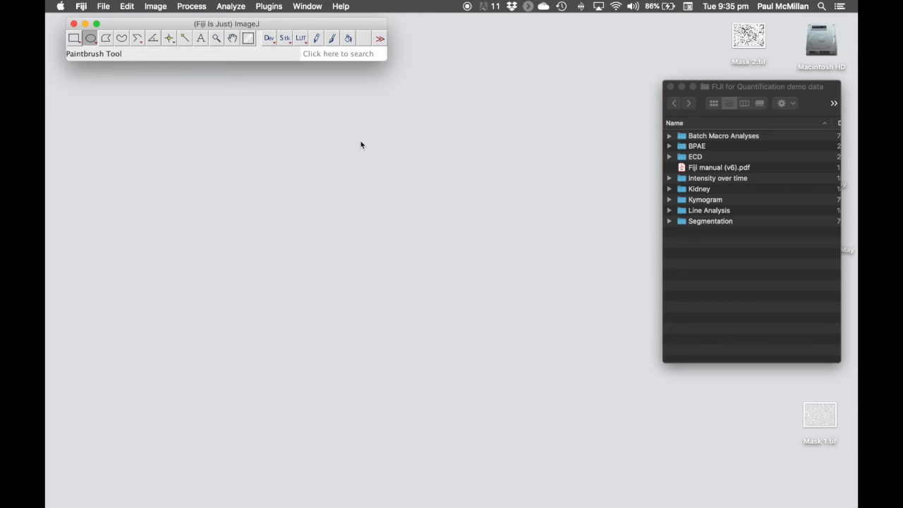
Open the macro Recorder to record commands as a macro
click(273, 6)
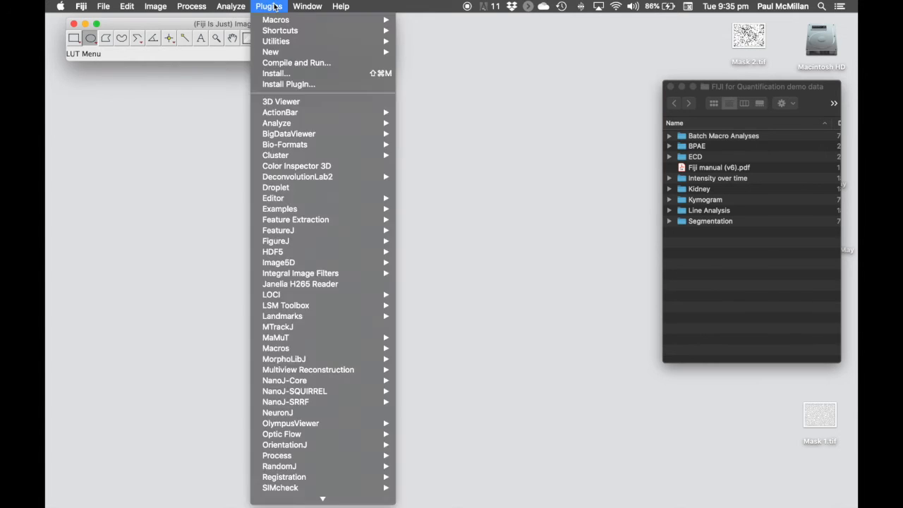
mouse_move(376, 23)
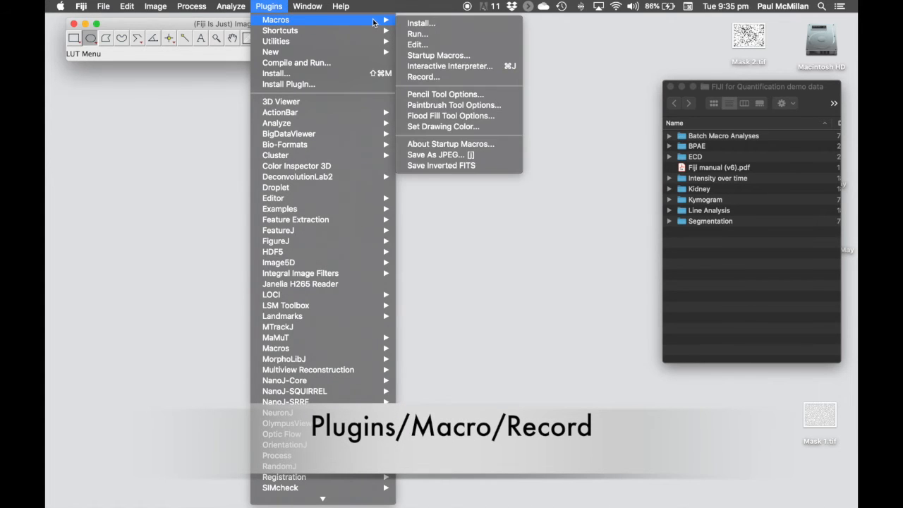
click(441, 78)
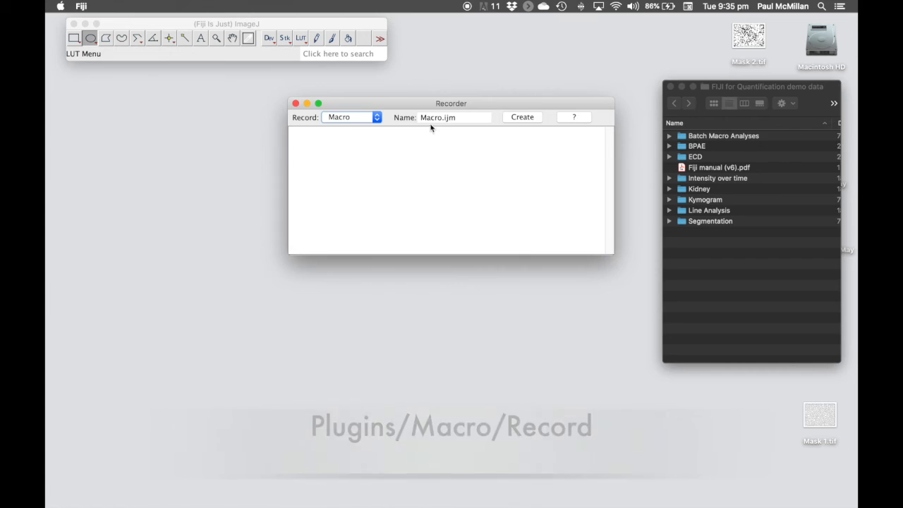
Move the Recorder beside the main toolbar and open Nuclei-1.tif from the Batch Macro Analyses folder in Fiji
drag(415, 108, 519, 29)
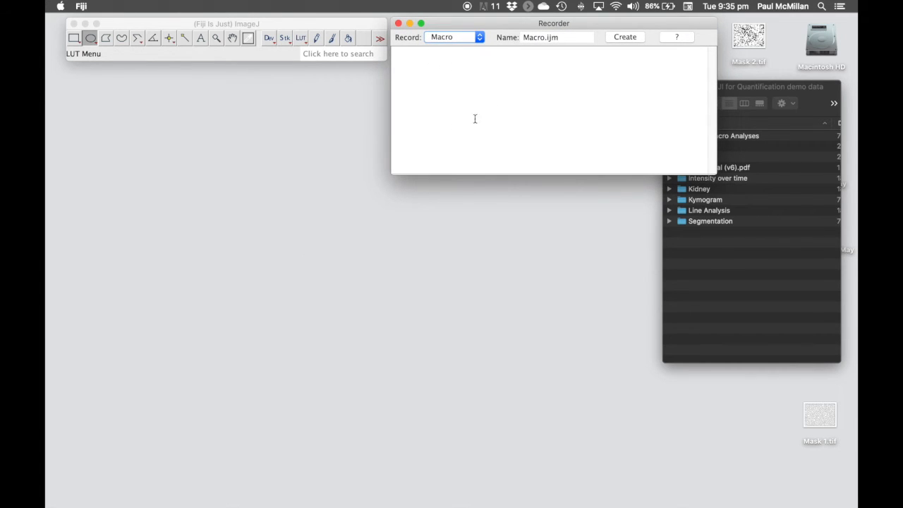
click(740, 96)
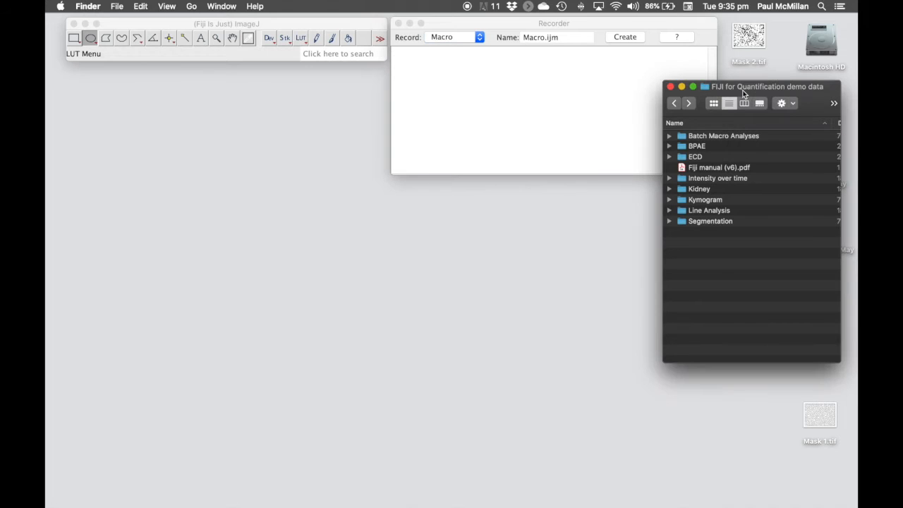
click(669, 147)
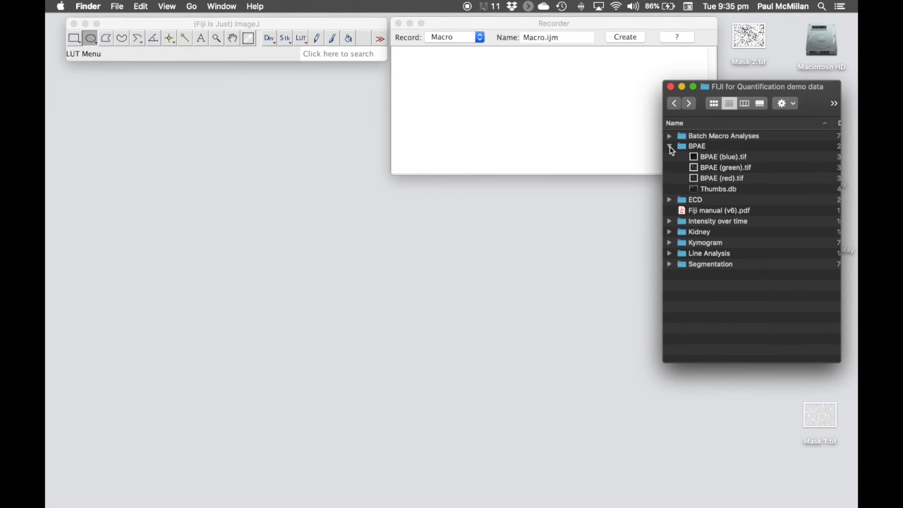
click(670, 146)
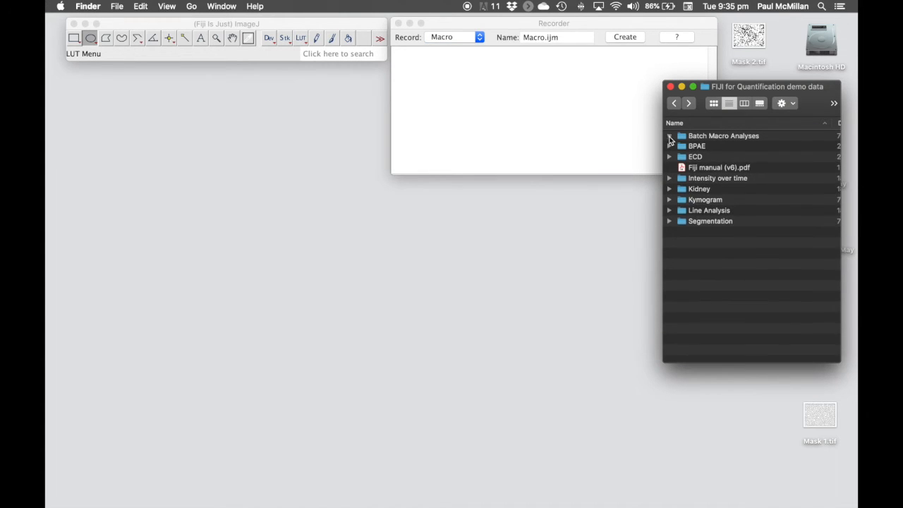
click(669, 136)
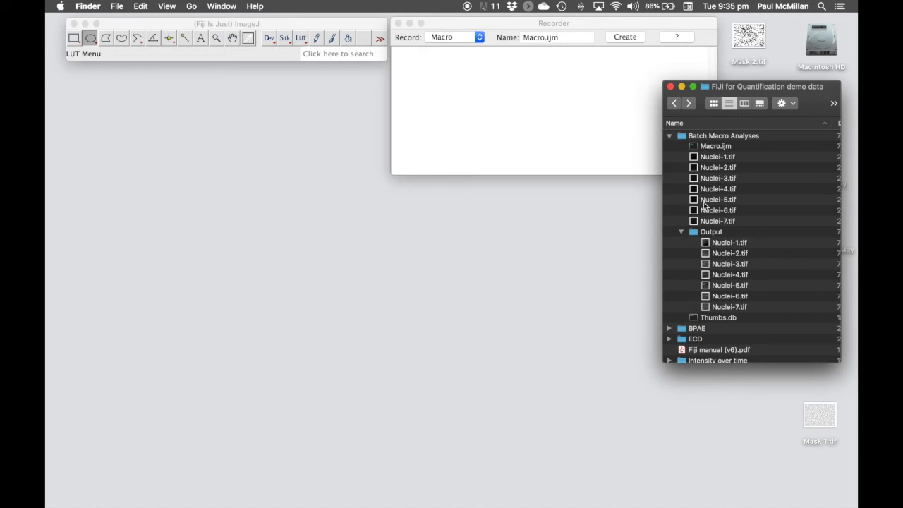
click(682, 232)
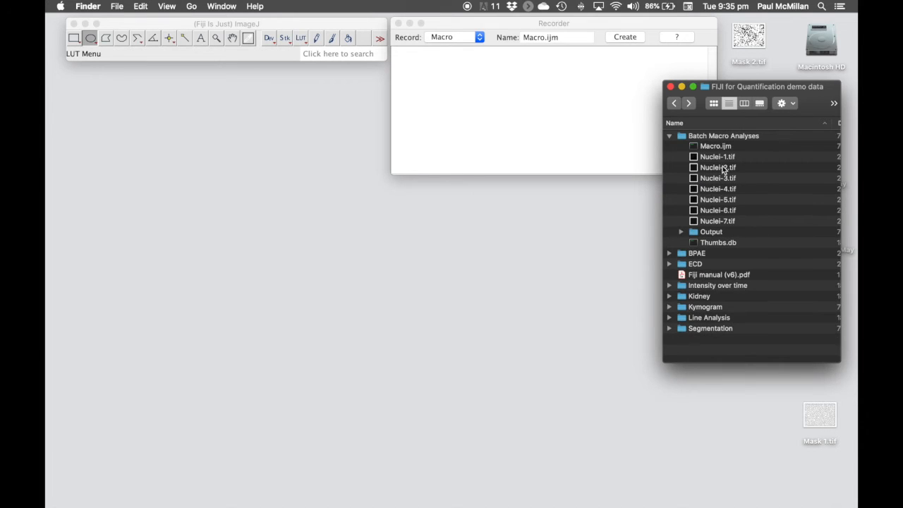
click(717, 158)
drag(717, 158, 287, 36)
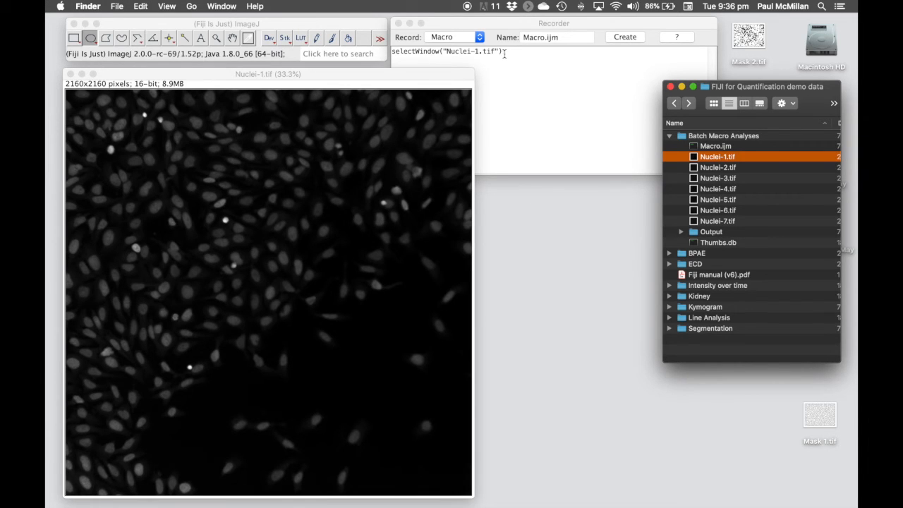
Threshold Nuclei-1.tif with the Default method and dark background, and apply it to create a binary mask
click(429, 74)
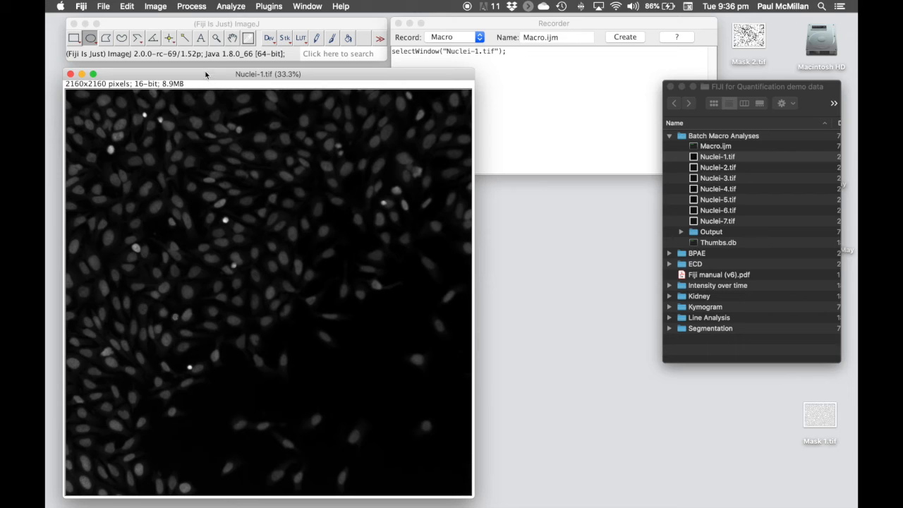
click(161, 7)
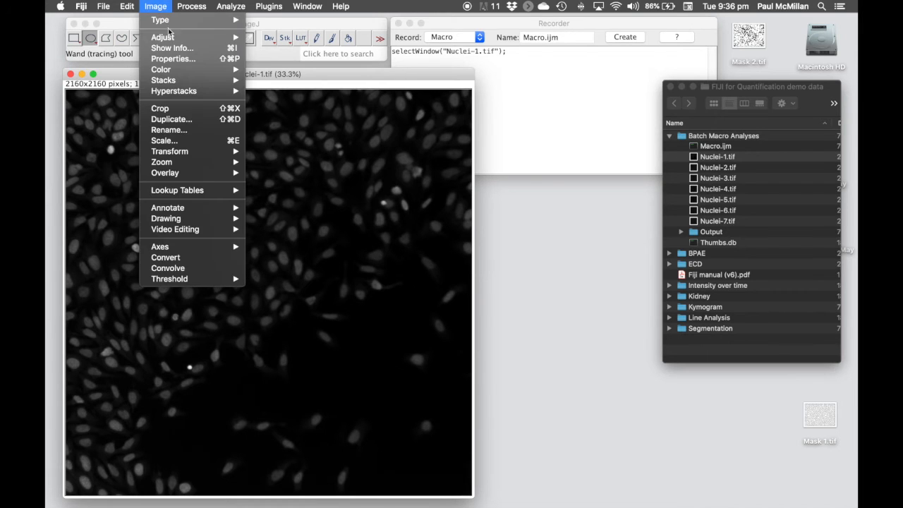
mouse_move(171, 36)
click(353, 69)
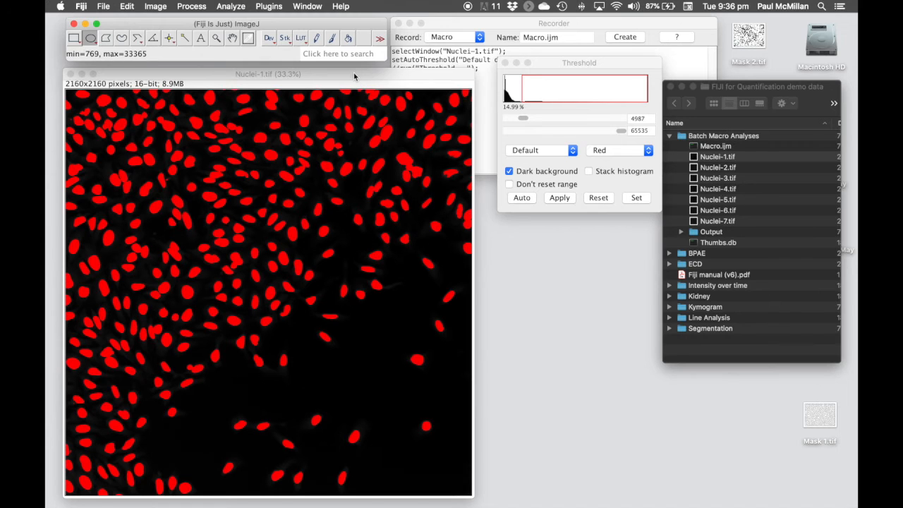
click(565, 200)
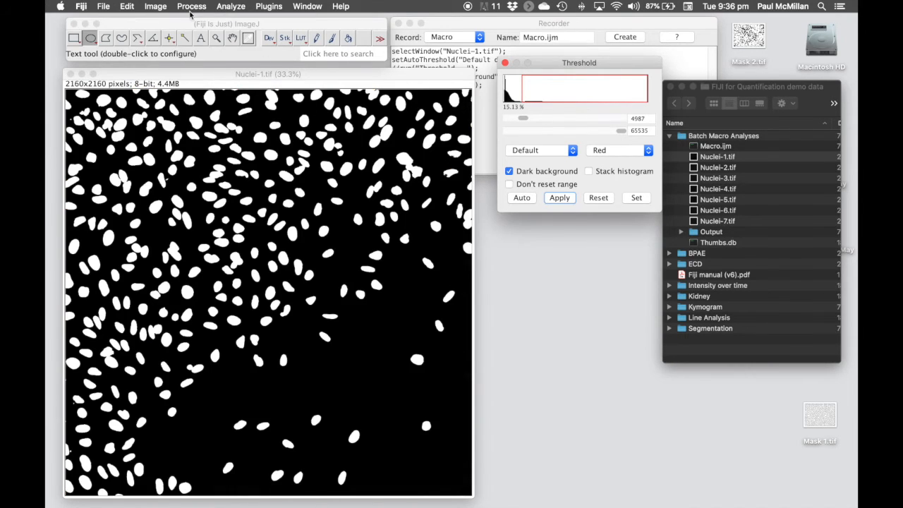
Separate touching nuclei in the Nuclei-1.tif mask with the binary Watershed operation
click(190, 7)
mouse_move(216, 95)
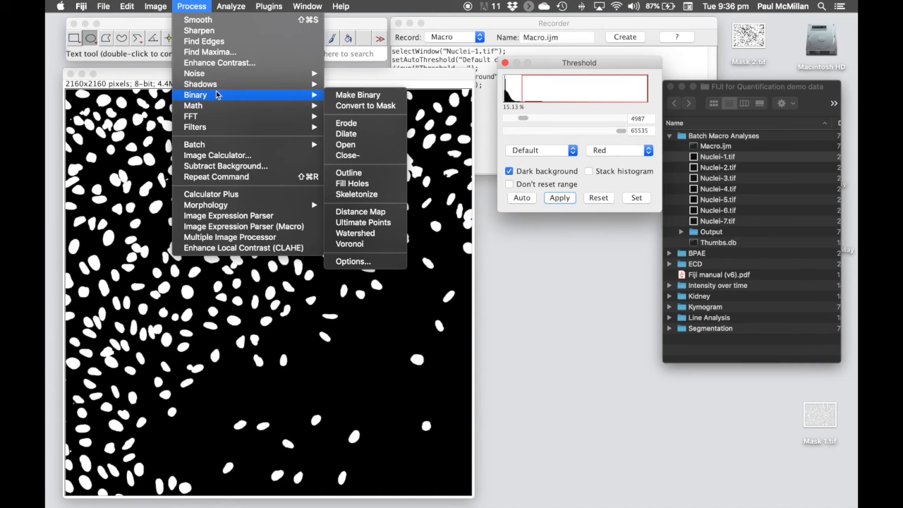
click(378, 235)
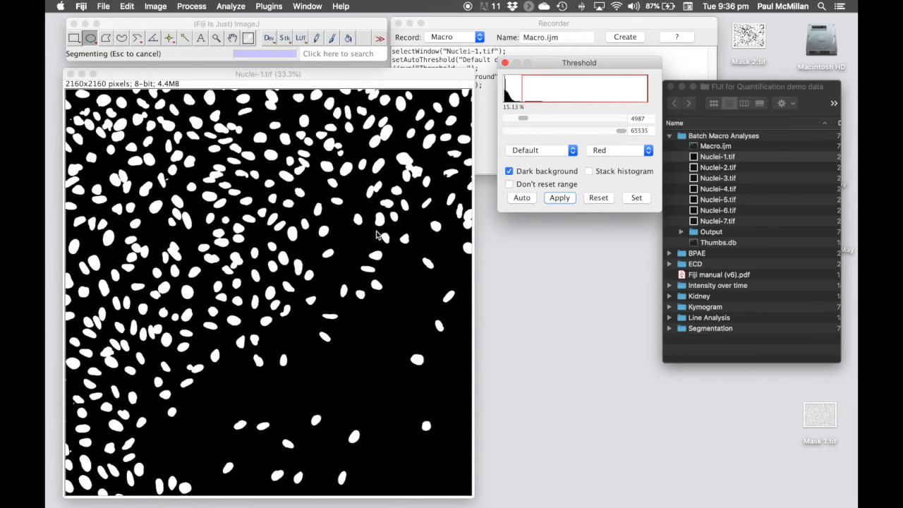
Analyze particles in the Nuclei-1.tif mask with size 100-Infinity, showing outlines, displaying and summarizing results, clearing old results and excluding edge particles
click(264, 76)
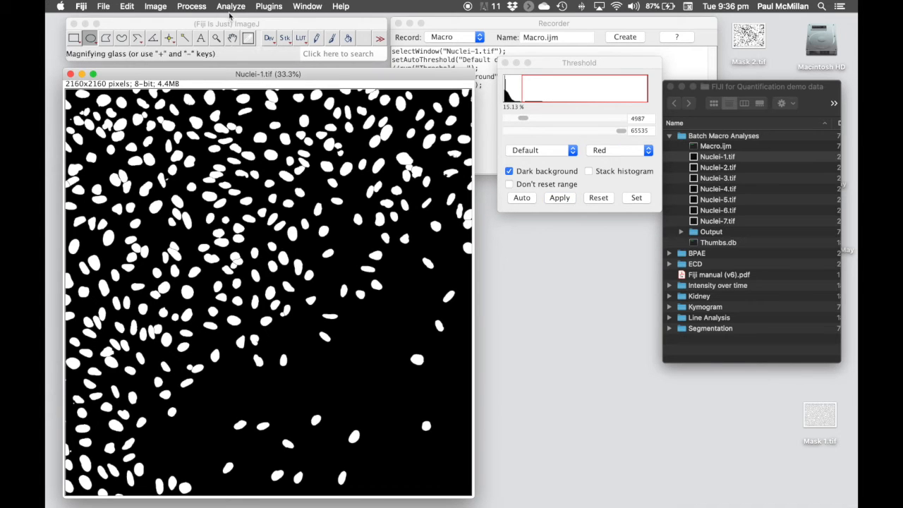
click(231, 7)
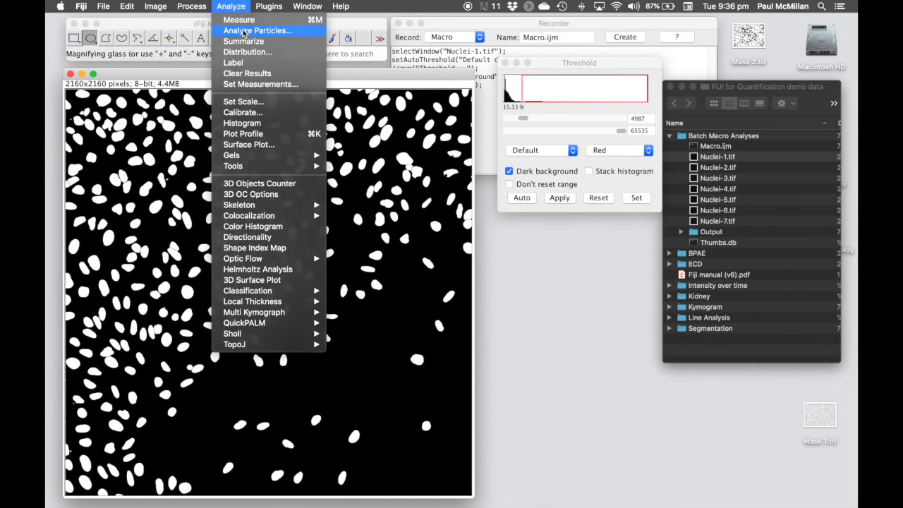
click(243, 31)
drag(420, 106, 441, 107)
click(460, 127)
key(BackSpace)
key(BackSpace)
key(BackSpace)
text(100-Infinity)
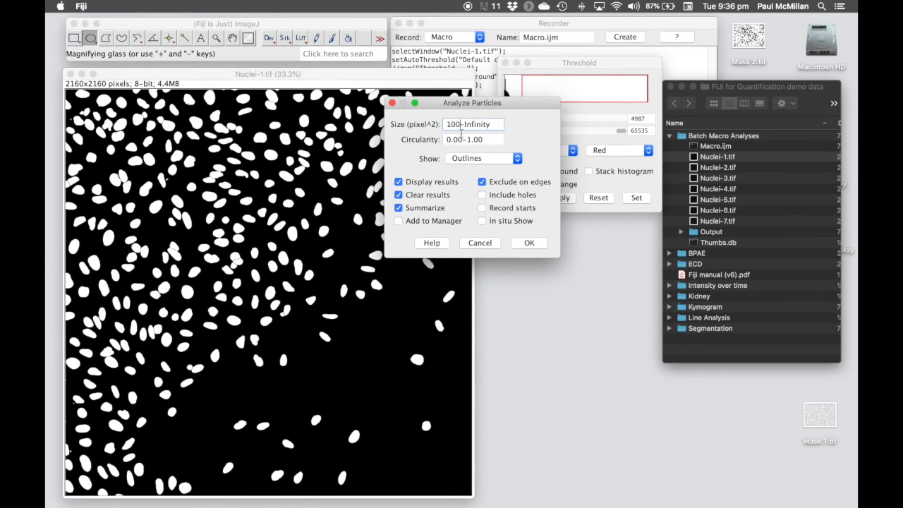
click(399, 182)
click(398, 182)
click(528, 243)
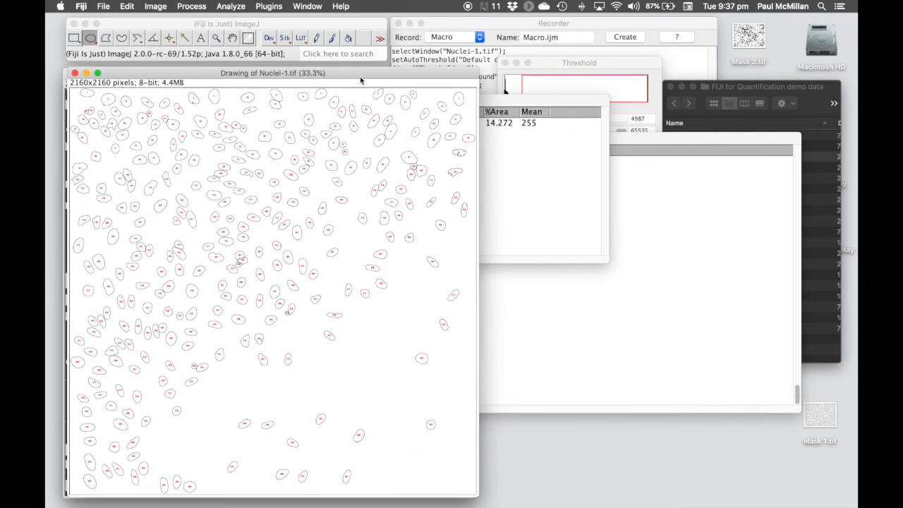
Rearrange the Summary and Results windows to view both measurement tables
click(500, 102)
drag(500, 102, 405, 162)
drag(585, 138, 568, 175)
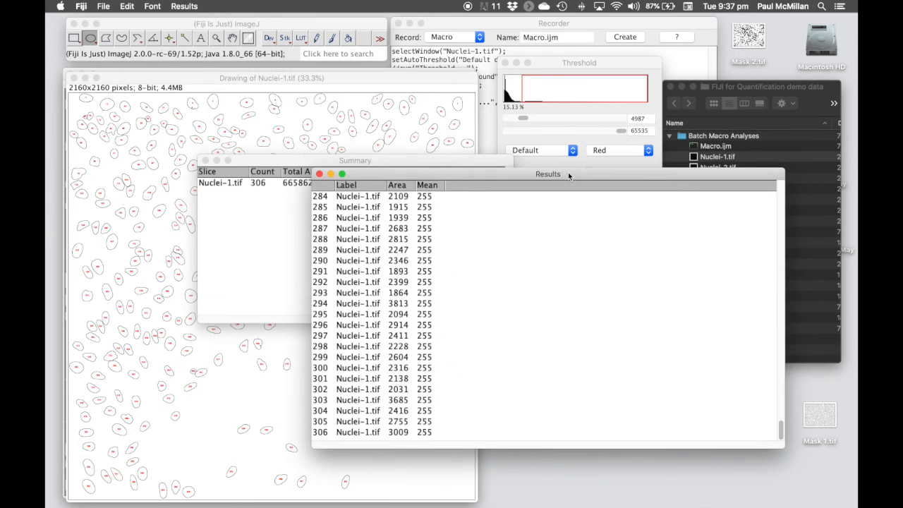
Delete the selectWindow("Nuclei-1.tif") line from the recorded macro and review the commented-out Threshold line
click(520, 25)
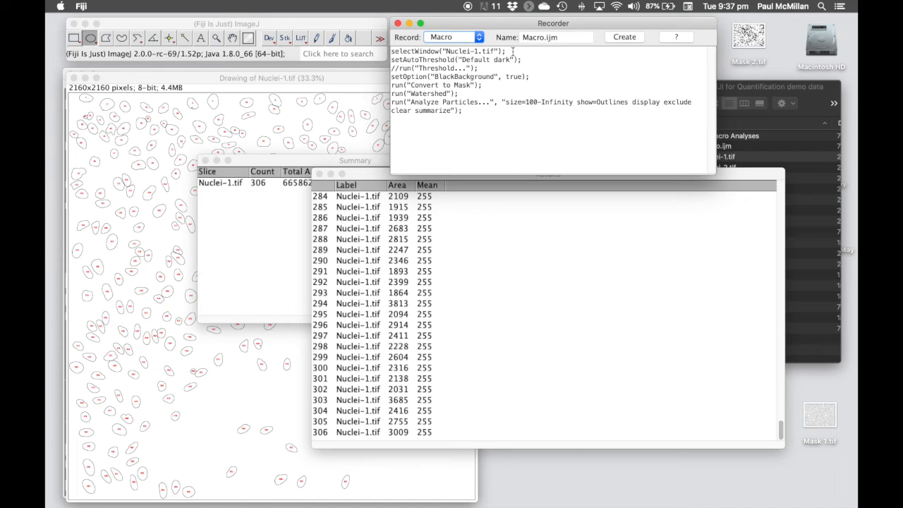
drag(513, 50, 386, 52)
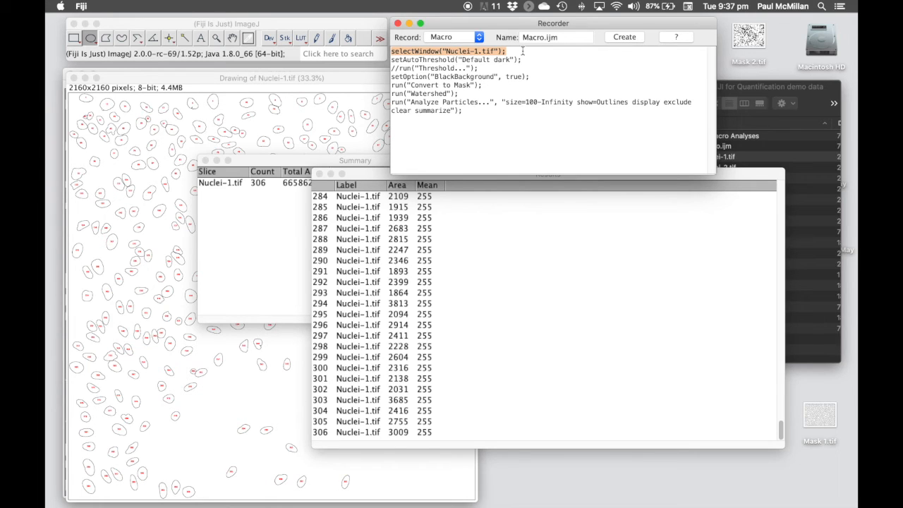
key(BackSpace)
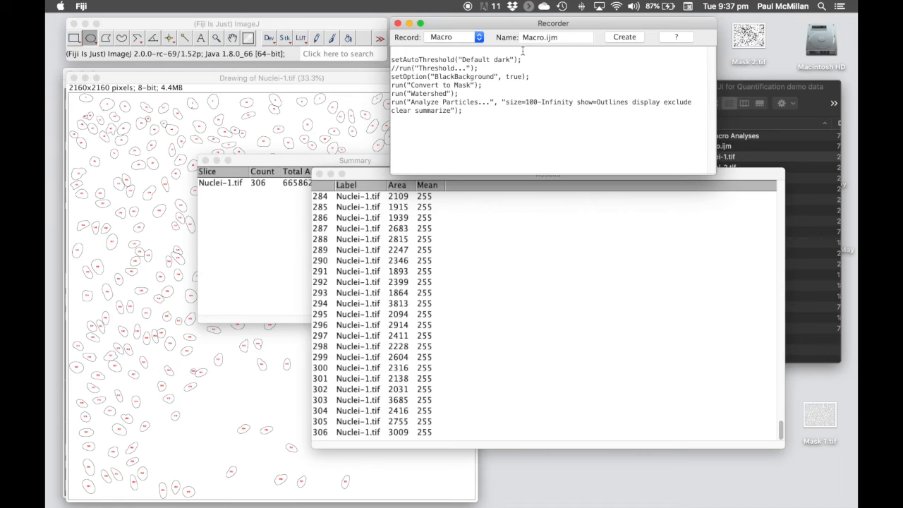
key(Delete)
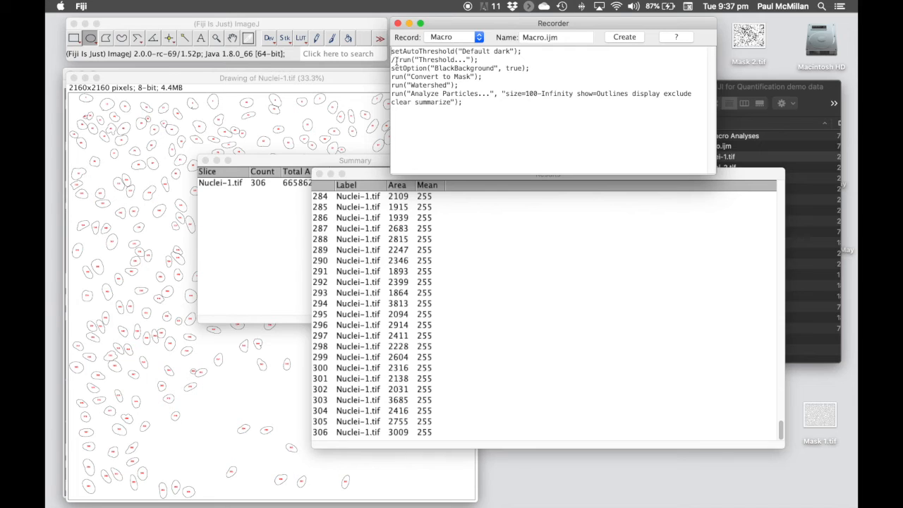
drag(392, 61, 479, 63)
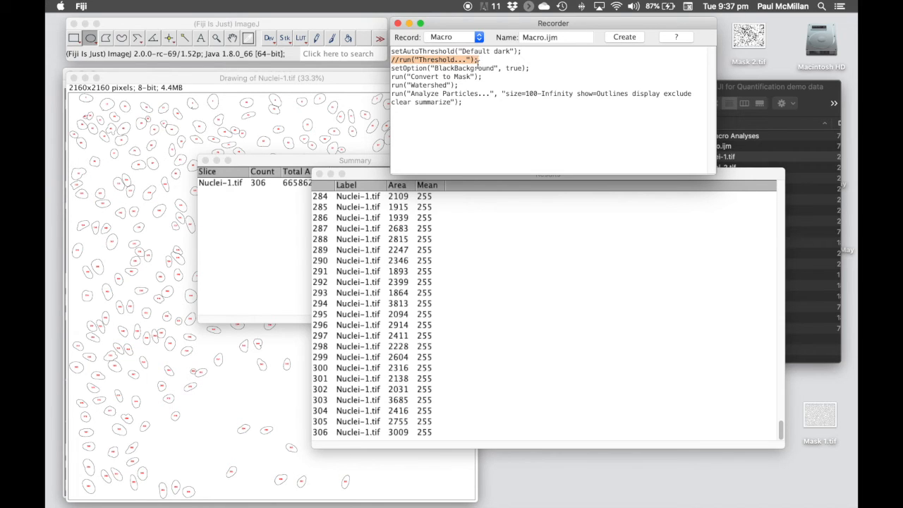
click(478, 63)
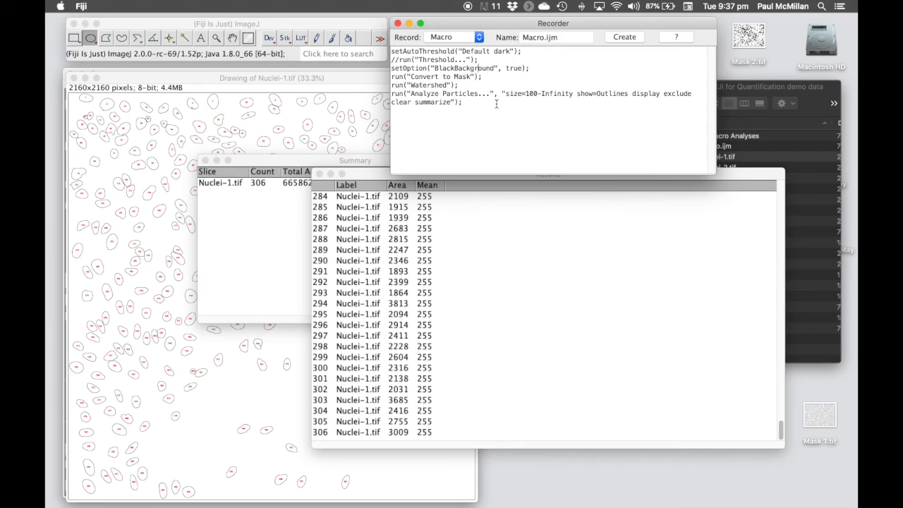
Close the Results and Summary tables
click(319, 174)
click(389, 173)
click(351, 161)
click(205, 161)
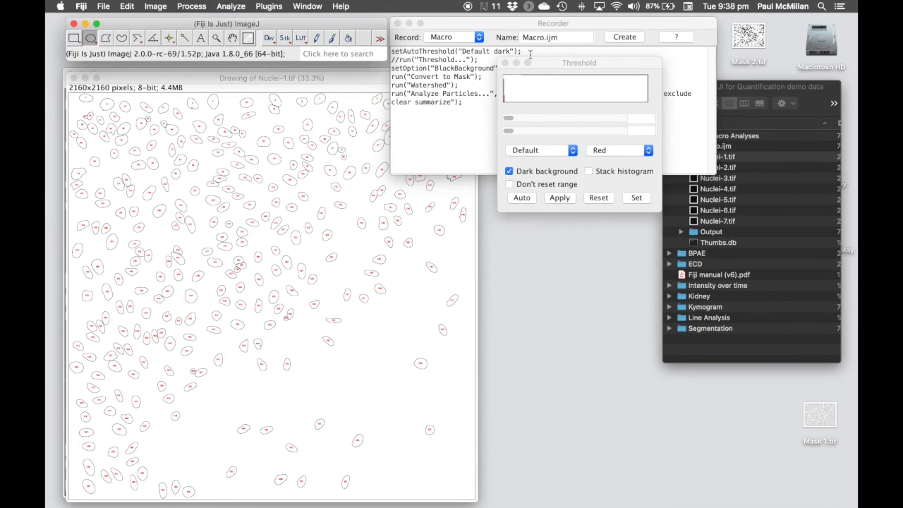
Create the macro script from the recorded commands, then move and narrow the script editor window beside the image
click(513, 26)
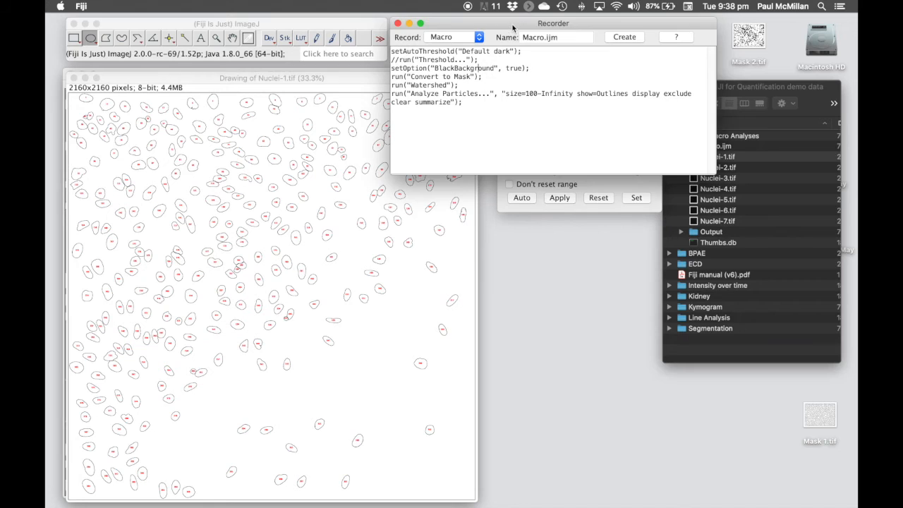
click(624, 39)
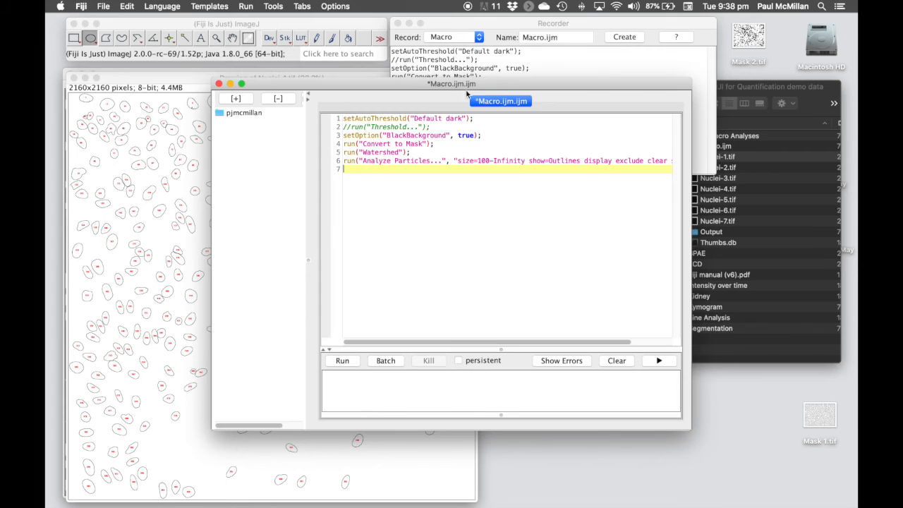
drag(416, 81, 559, 28)
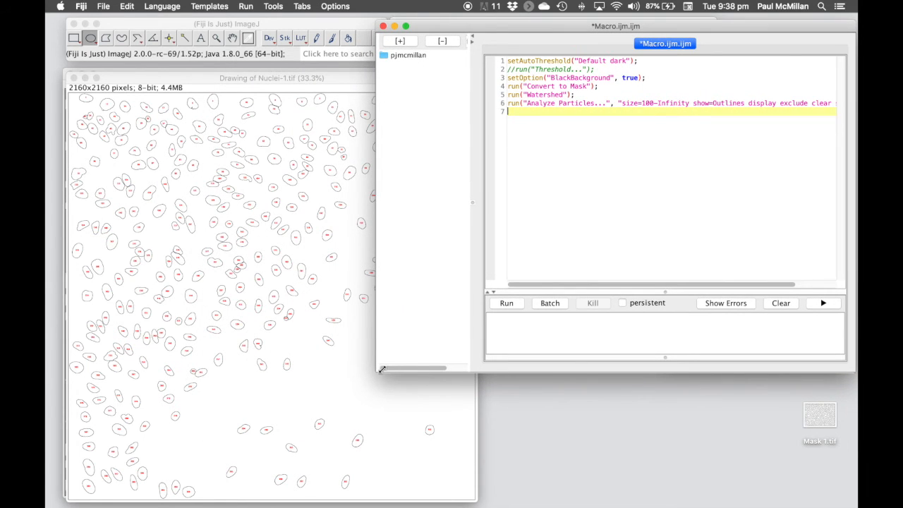
drag(379, 370, 440, 370)
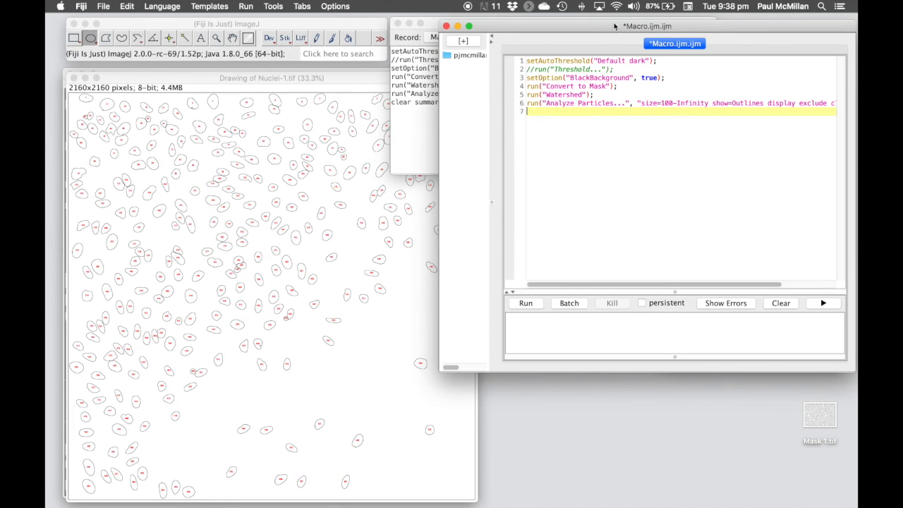
drag(611, 28, 602, 29)
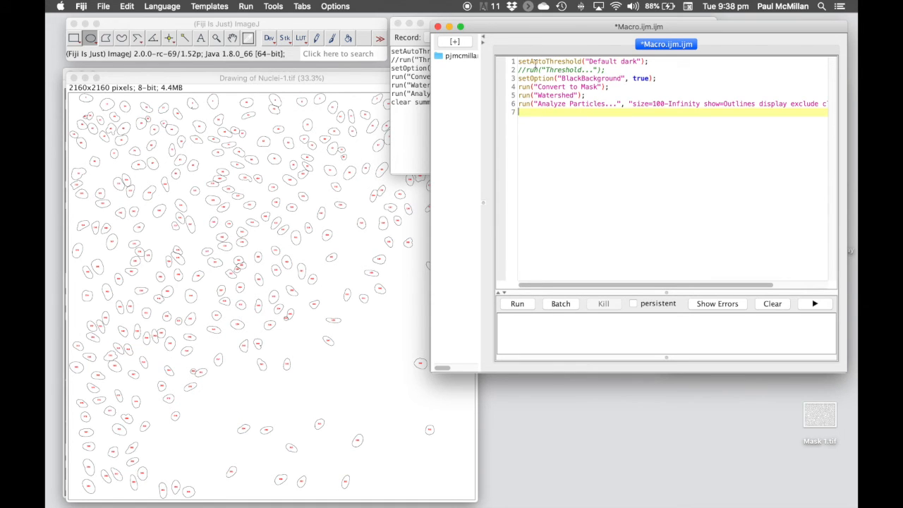
Close the outline drawing of Nuclei-1.tif and arrange the remaining mask image alongside the macro editor
click(357, 79)
click(73, 78)
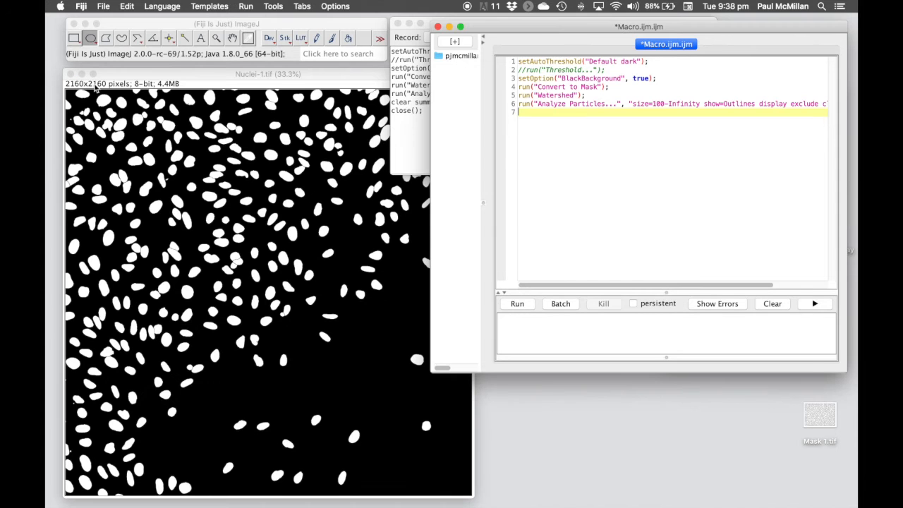
drag(217, 81, 208, 75)
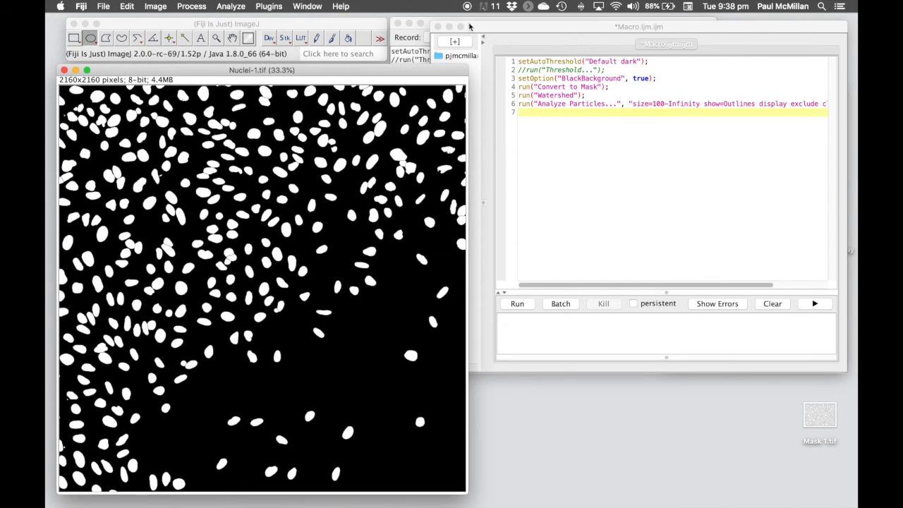
click(620, 28)
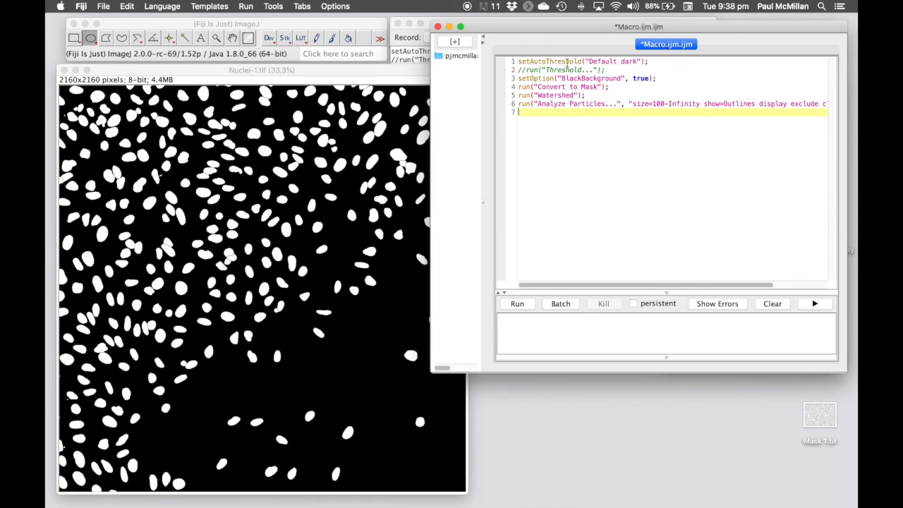
click(343, 72)
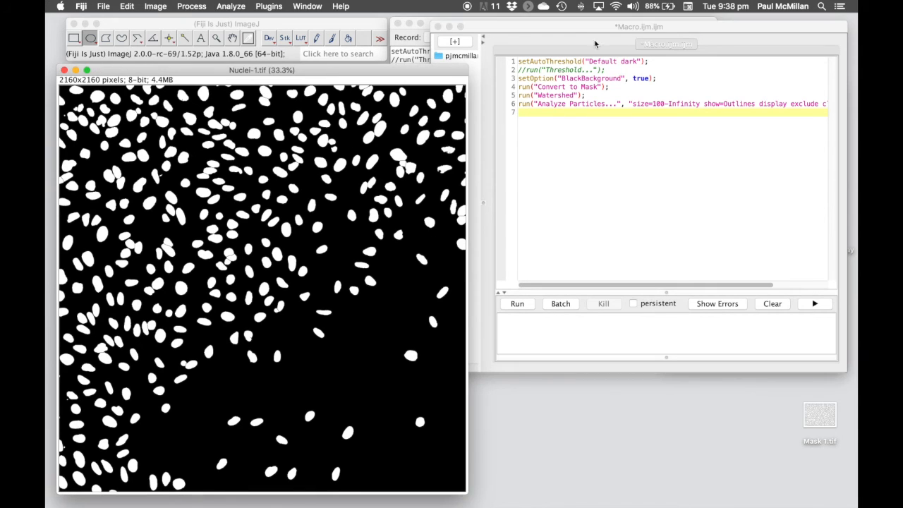
click(688, 29)
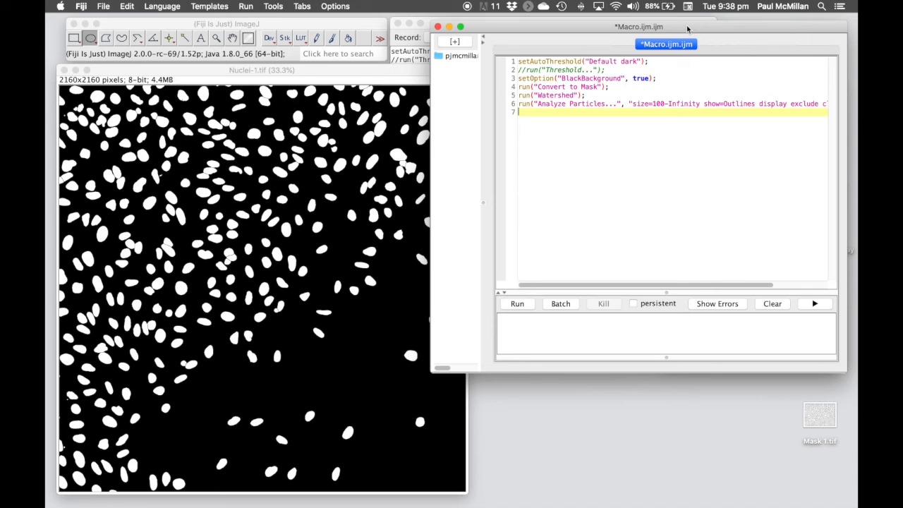
Run the macro on the Nuclei-1.tif mask and arrange the resulting outline drawing, Summary and Results windows
click(517, 304)
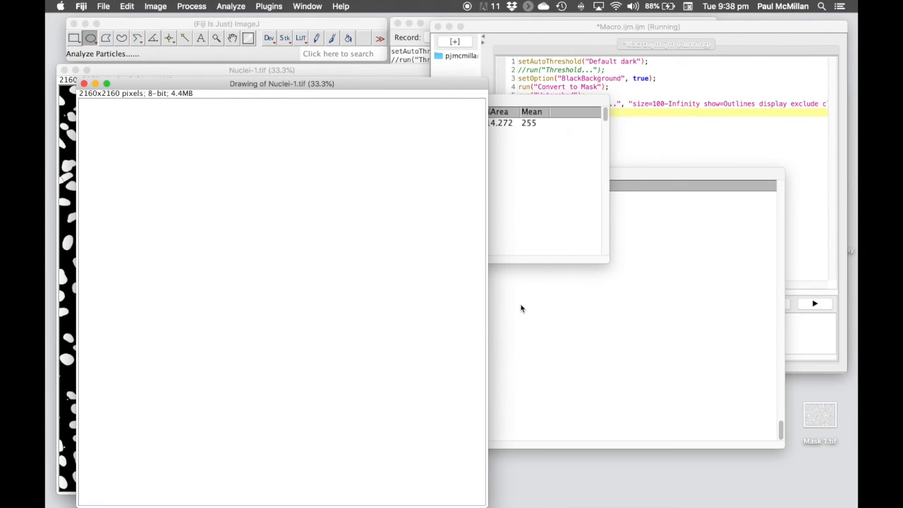
drag(379, 83, 361, 81)
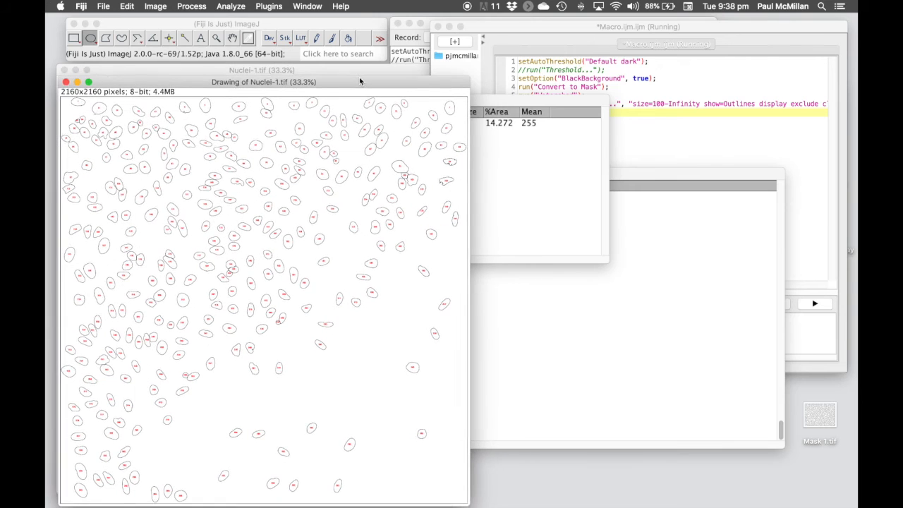
drag(505, 101, 379, 151)
click(568, 176)
drag(569, 176, 401, 167)
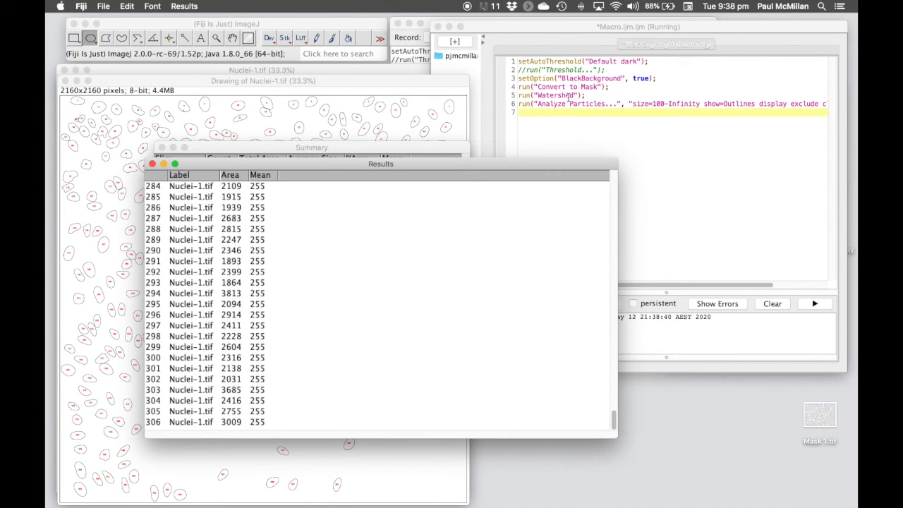
Save the macro to the Desktop as Nuclei.ijm
click(710, 29)
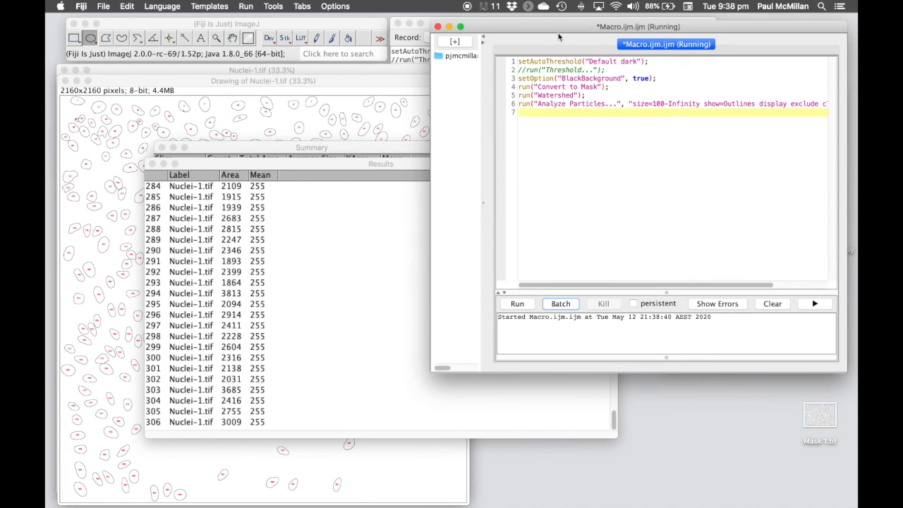
click(104, 7)
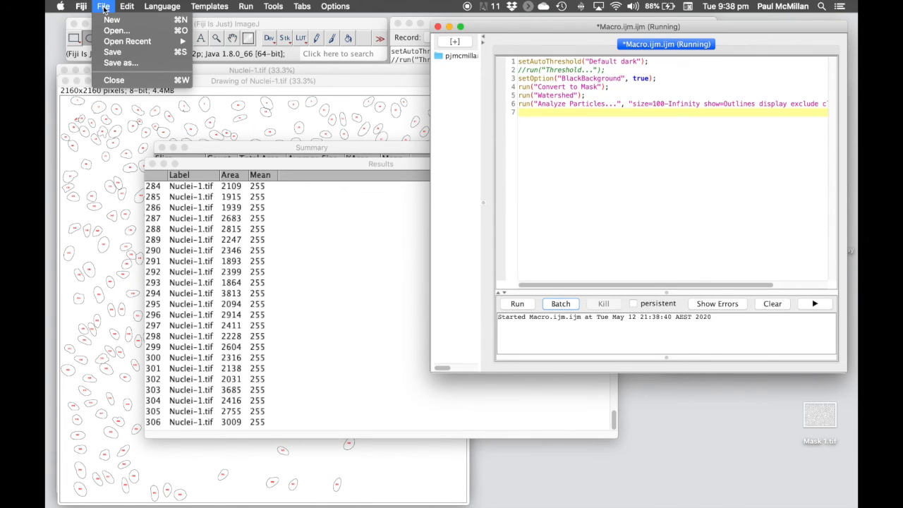
click(121, 63)
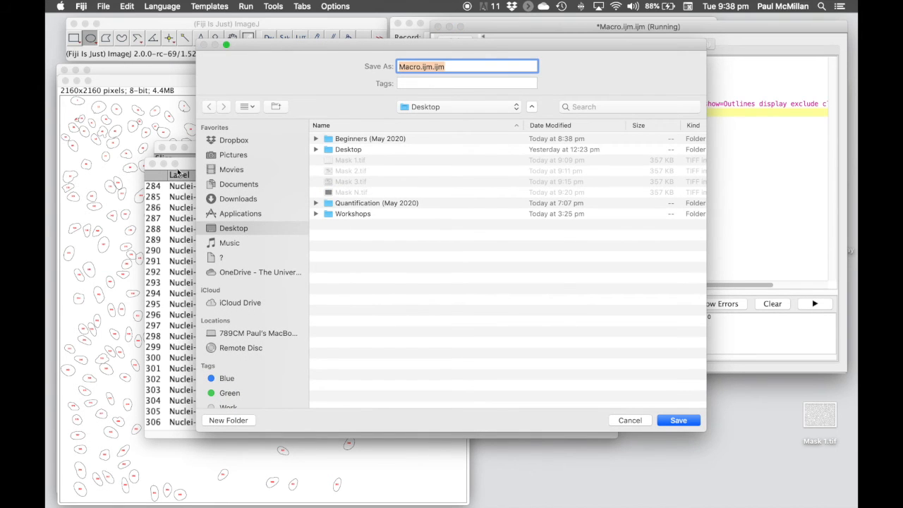
click(421, 66)
drag(431, 66, 386, 68)
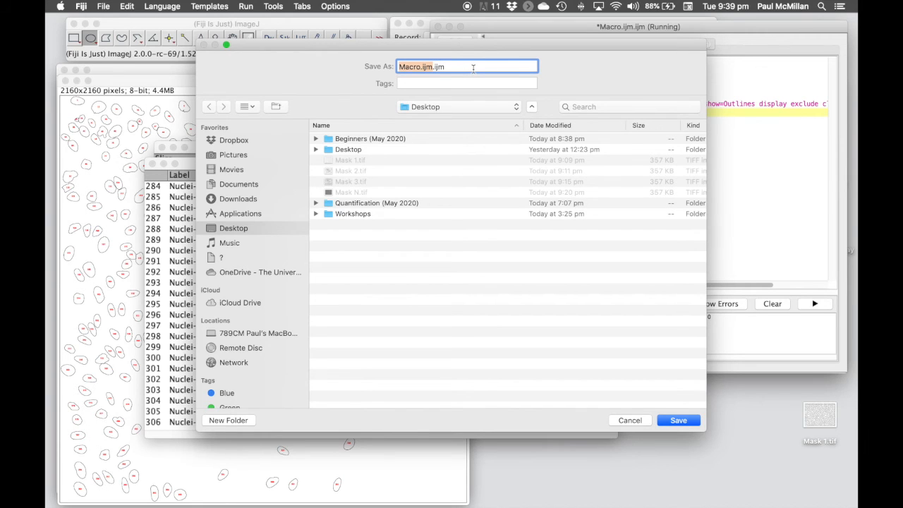
text(Nuceli)
key(BackSpace)
key(BackSpace)
key(BackSpace)
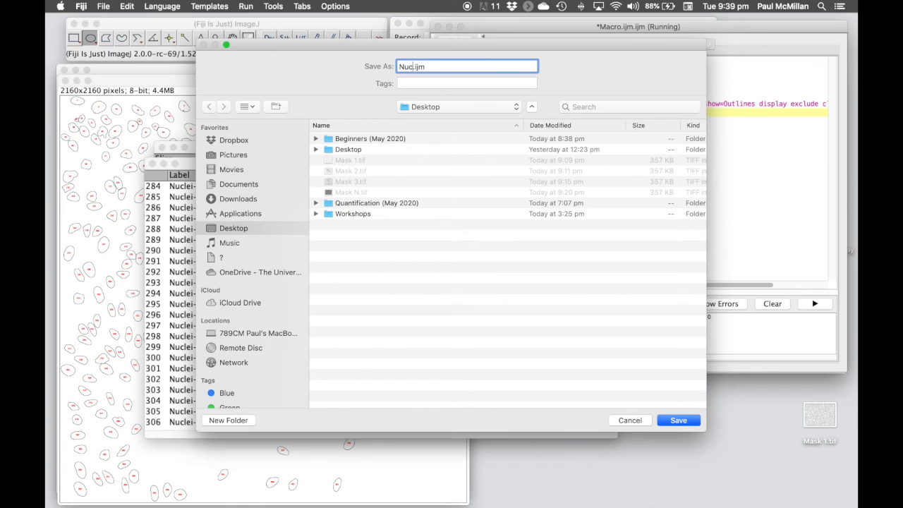
text(lei)
key(Return)
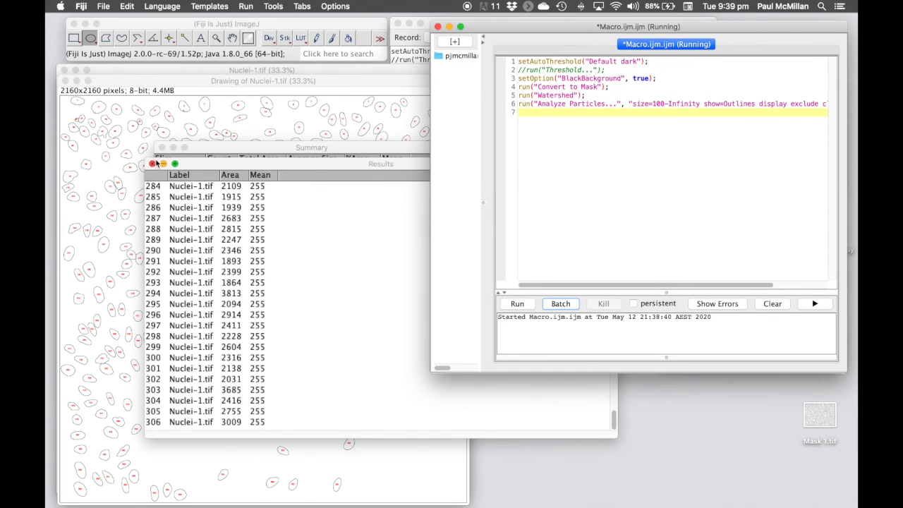
Close the Results table, the Threshold dialog, the macro editor and the Summary table
click(152, 163)
click(383, 174)
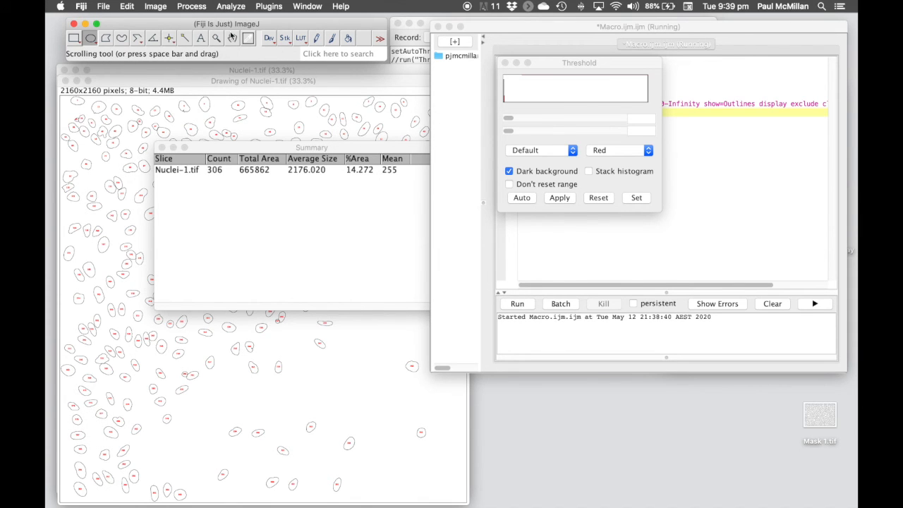
click(504, 64)
click(437, 26)
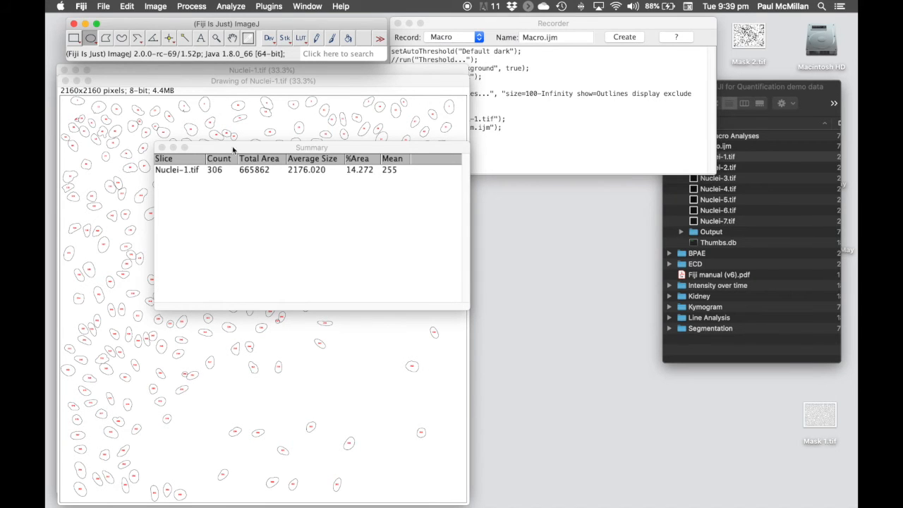
click(160, 148)
Close the outline drawing, the Nuclei-1.tif mask without saving its changes, and the macro recorder
click(64, 81)
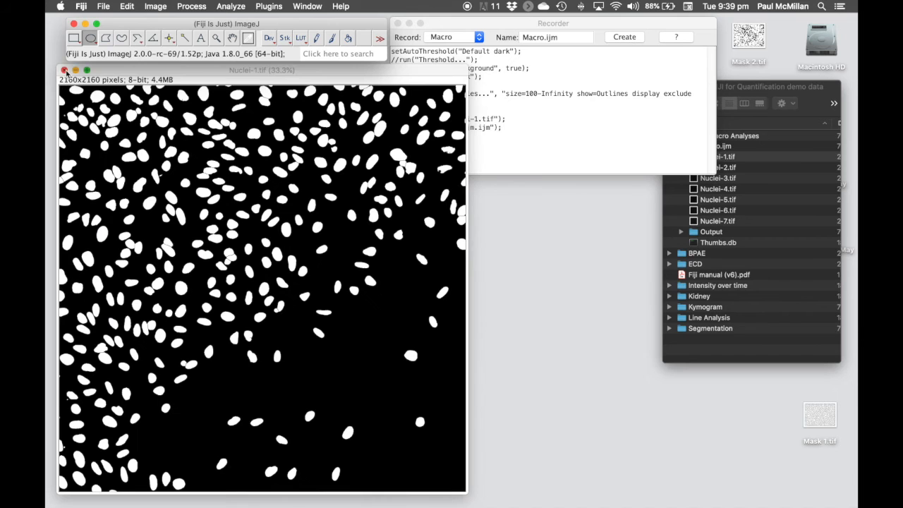
key(super+w)
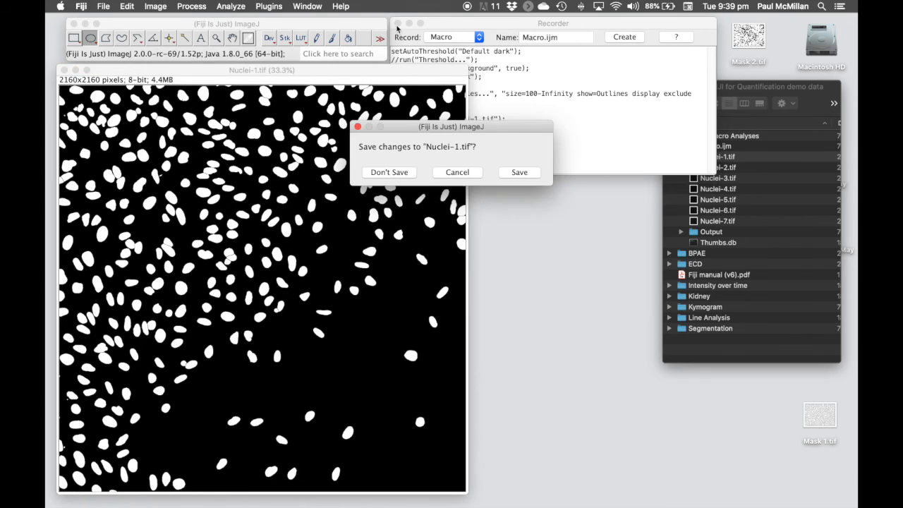
click(405, 172)
click(398, 24)
Open Nuclei.ijm from the desktop in Fiji and place the editor beside the demo data folder window
drag(736, 86, 580, 85)
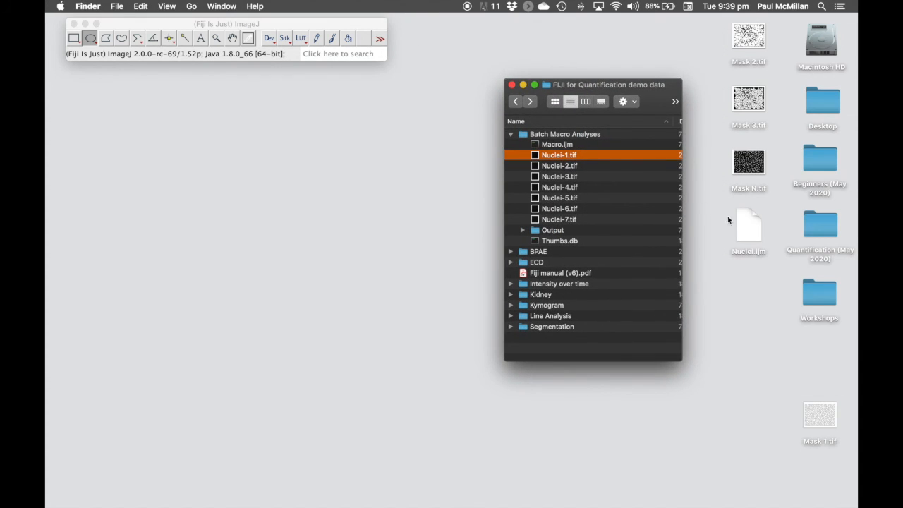
click(747, 224)
drag(746, 224, 269, 56)
drag(358, 89, 516, 135)
drag(572, 88, 729, 86)
Try to run the saved Nuclei.ijm macro from the Desktop with no image open
click(316, 33)
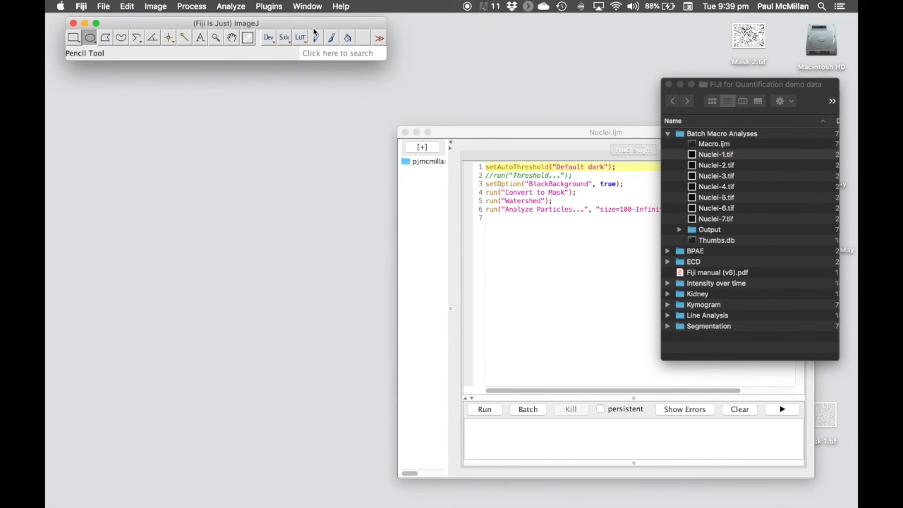
click(271, 8)
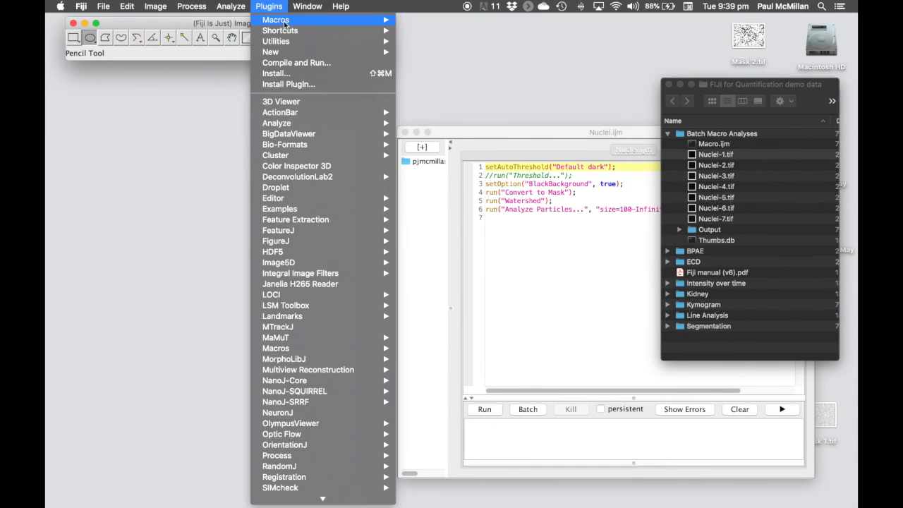
mouse_move(285, 22)
click(445, 34)
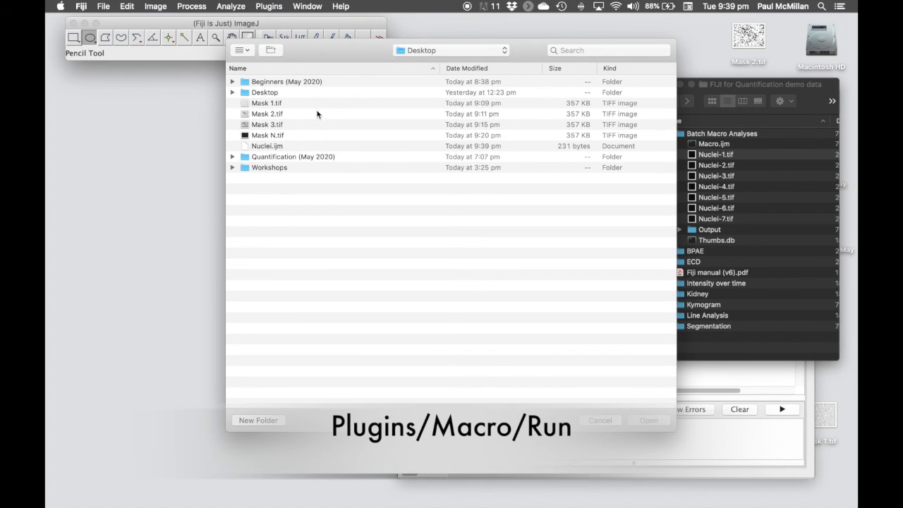
click(273, 146)
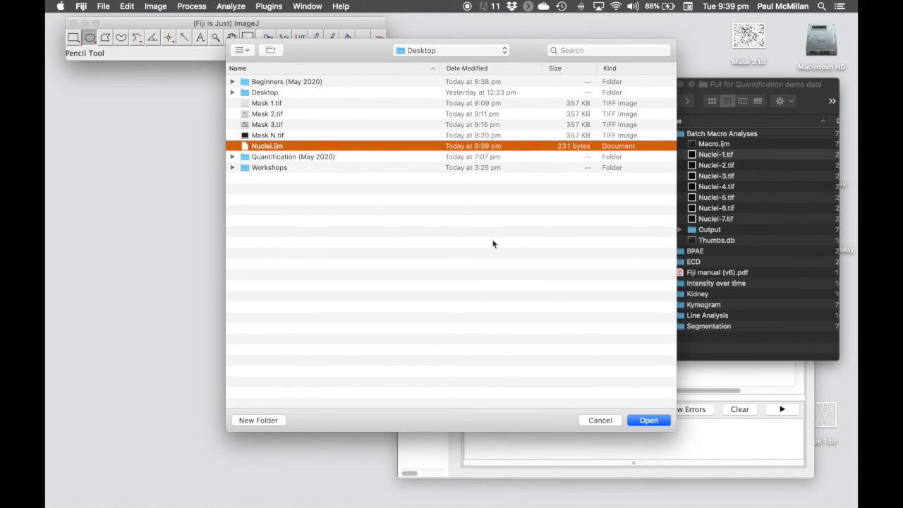
click(642, 421)
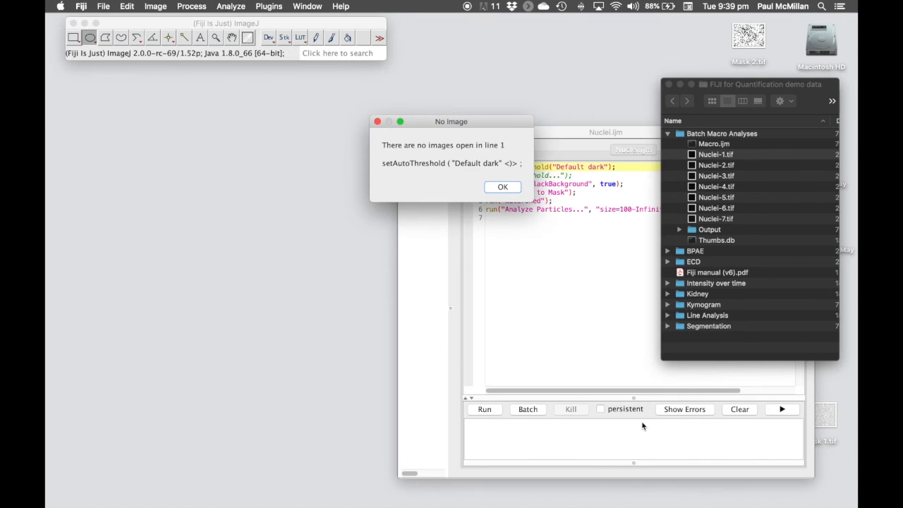
click(503, 188)
Arrange the Nuclei.ijm editor and the demo data folder window side by side
drag(520, 138, 337, 104)
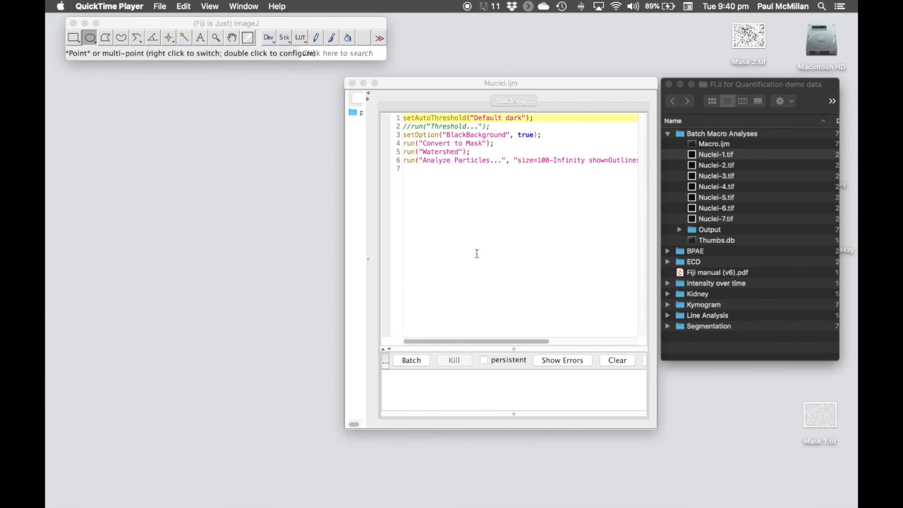
drag(728, 89, 735, 88)
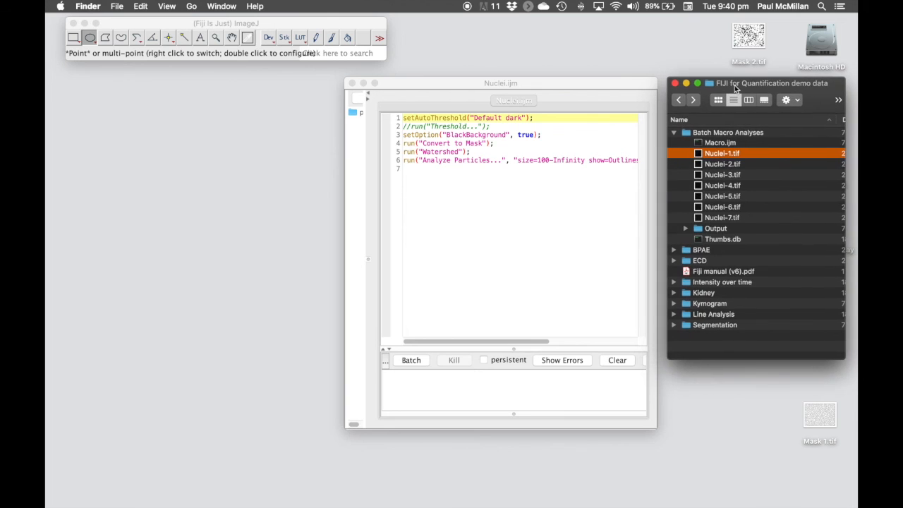
drag(590, 90, 595, 86)
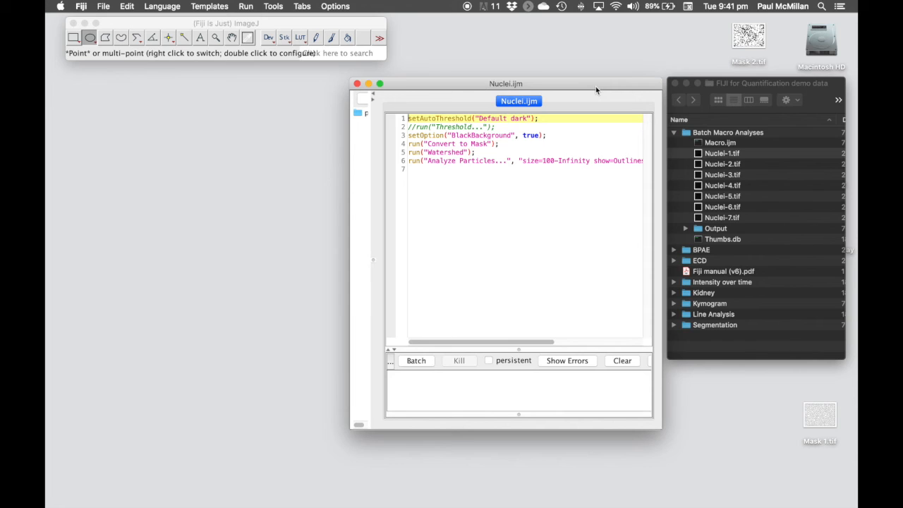
Open the batch macro processing dialog and move it beside the Nuclei.ijm editor
click(263, 32)
click(192, 7)
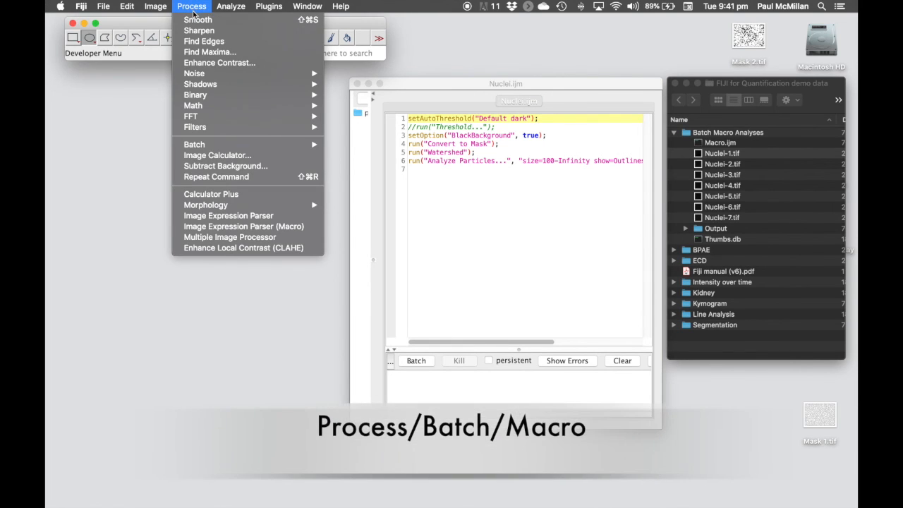
mouse_move(226, 146)
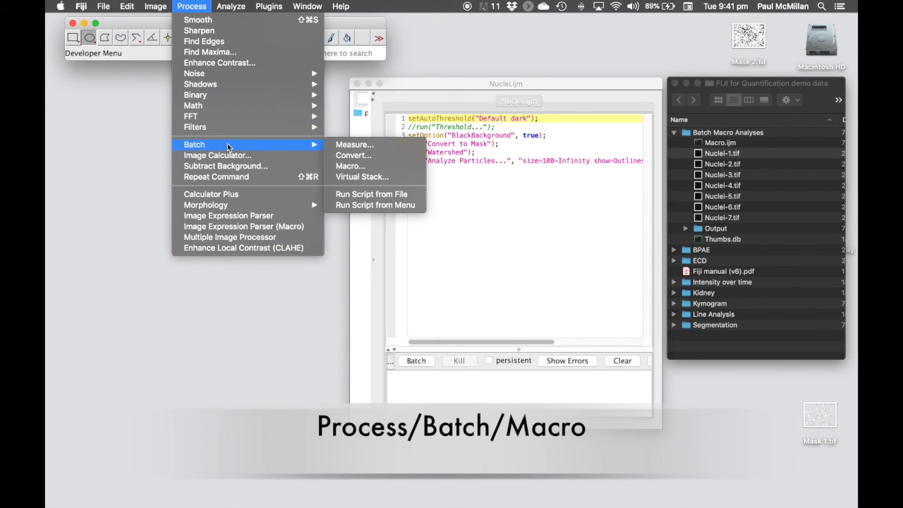
click(364, 169)
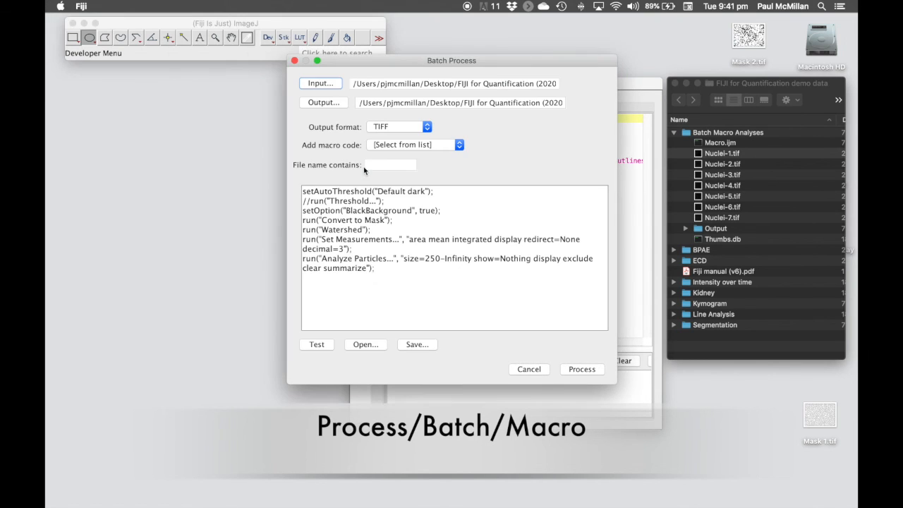
drag(526, 64, 312, 71)
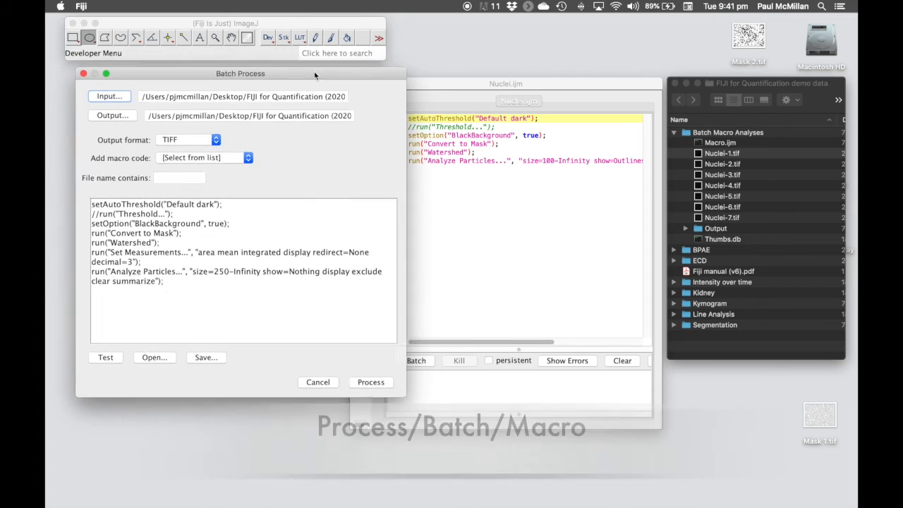
Set the batch input folder to Batch Macro Analyses inside the FIJI for Quantification demo data folder
click(116, 97)
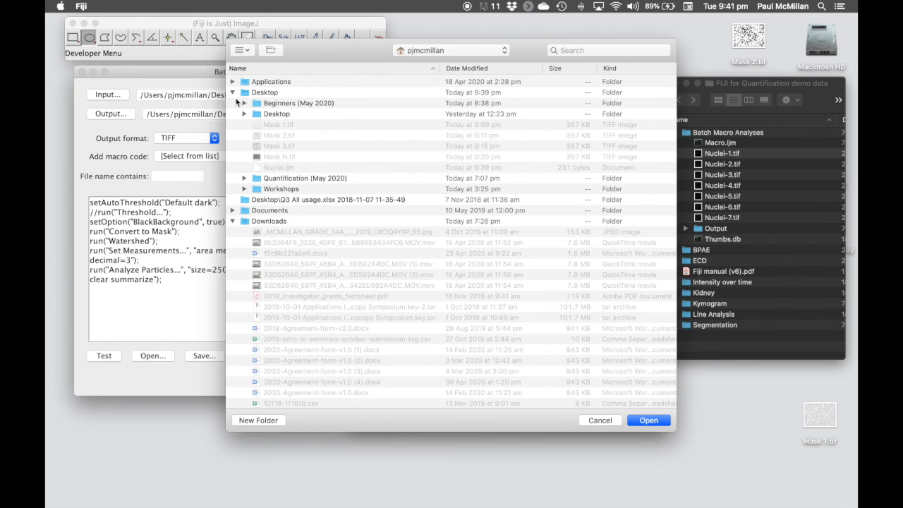
double_click(258, 181)
double_click(261, 83)
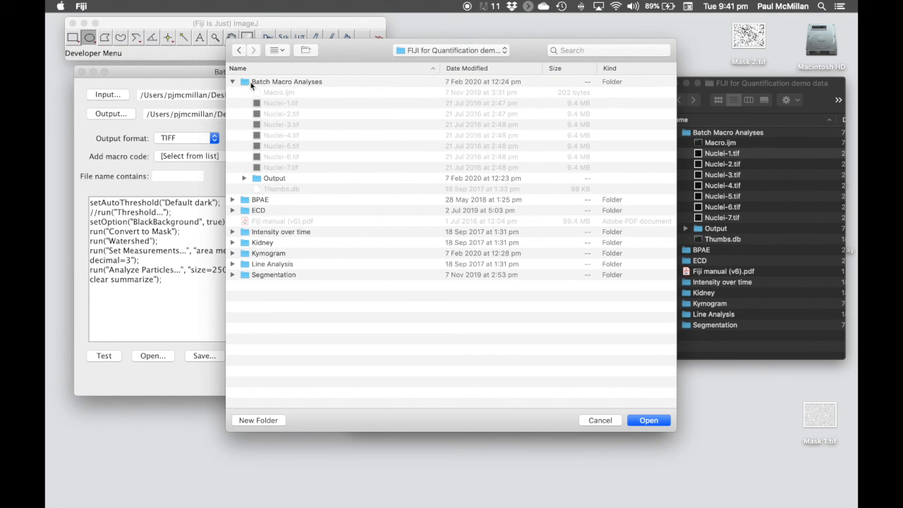
click(251, 86)
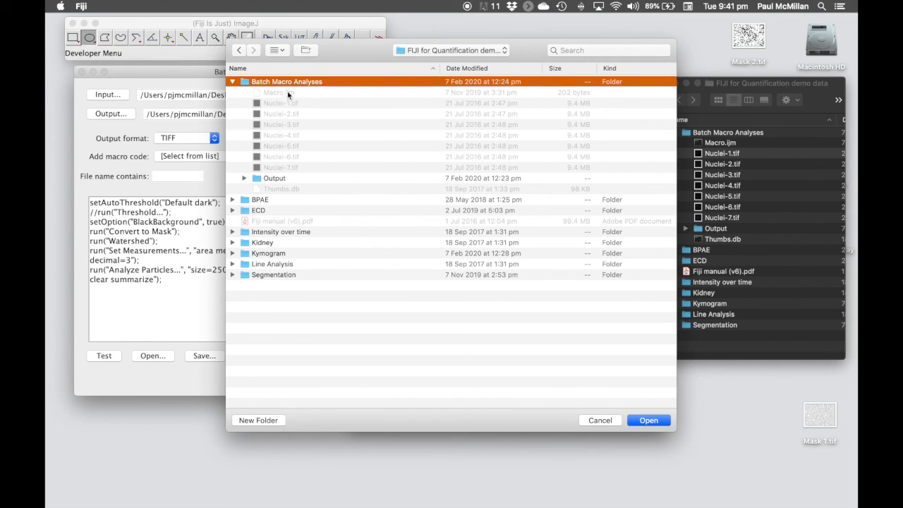
click(649, 420)
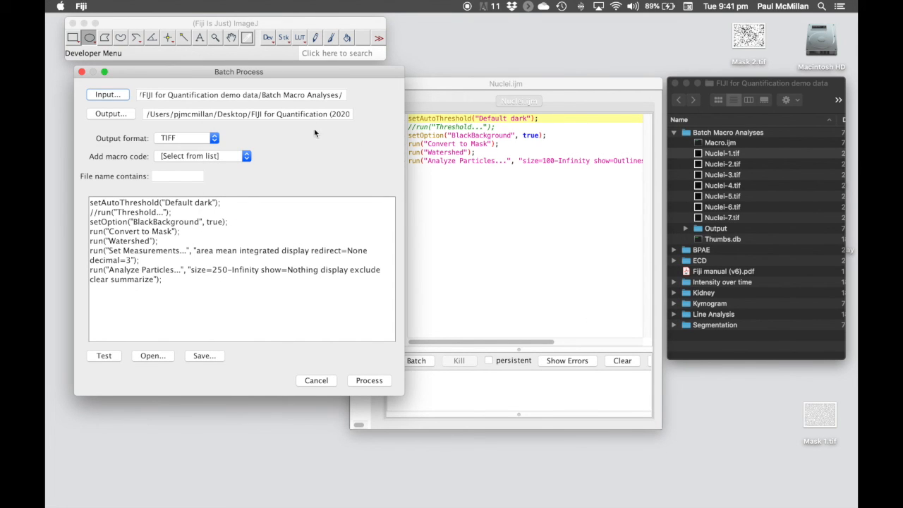
Set the batch output folder to Output inside Batch Macro Analyses and keep TIFF as the output format
click(120, 114)
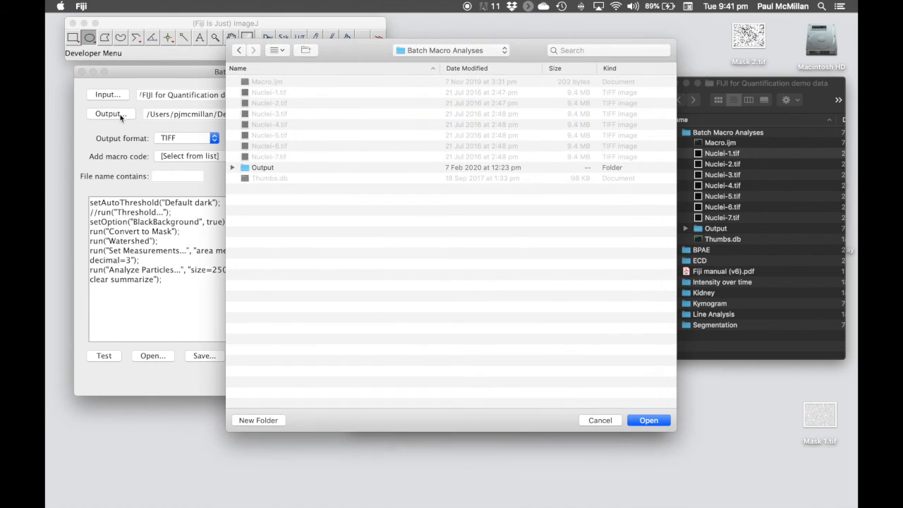
click(256, 168)
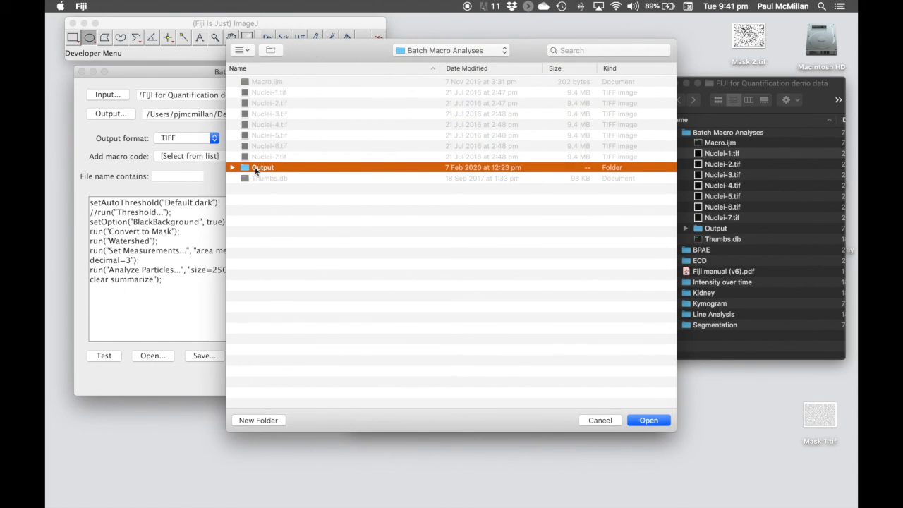
click(648, 420)
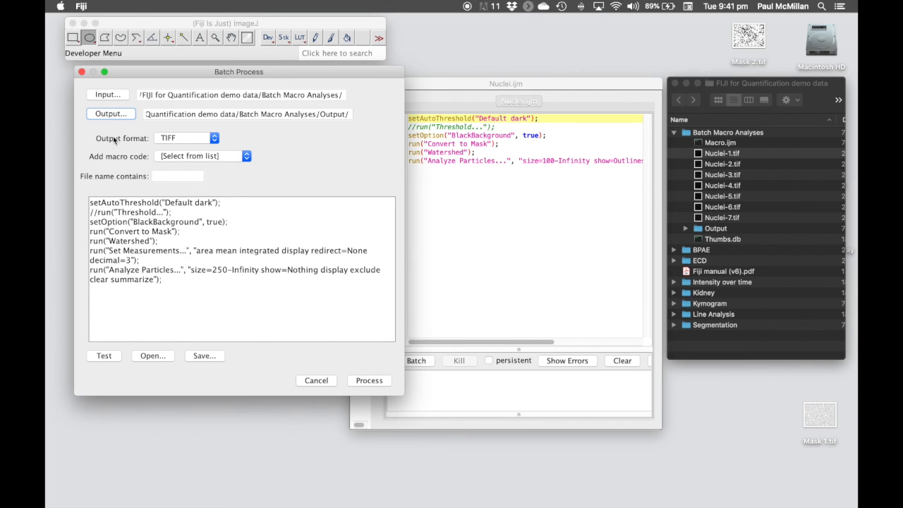
click(203, 140)
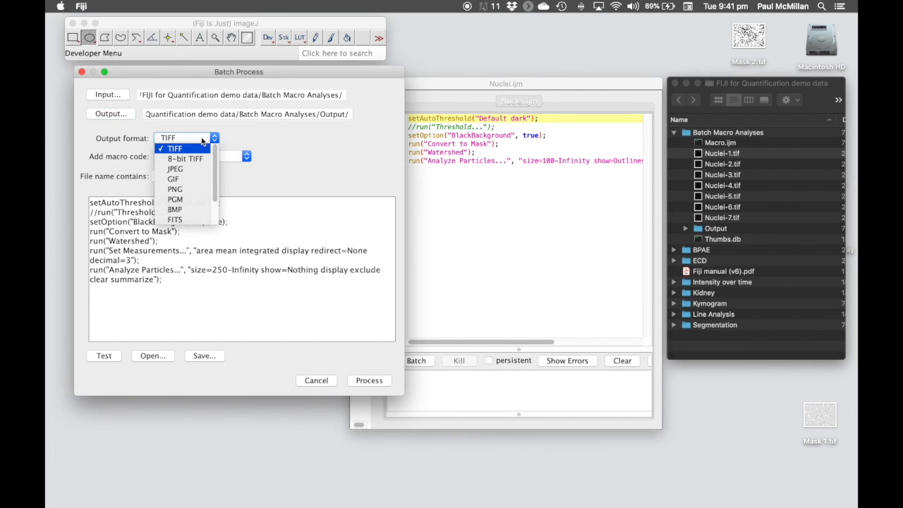
click(239, 139)
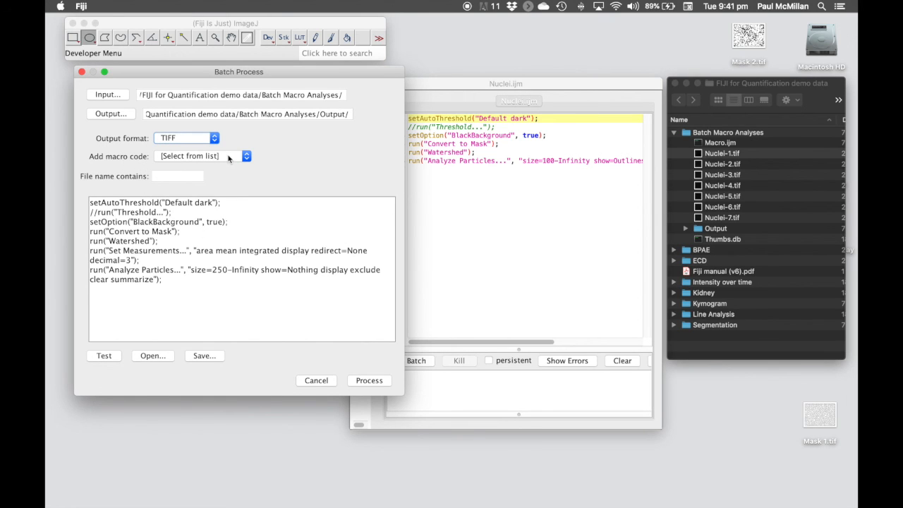
Replace the batch macro code with the complete code from Nuclei.ijm and process all images in the input folder
click(163, 177)
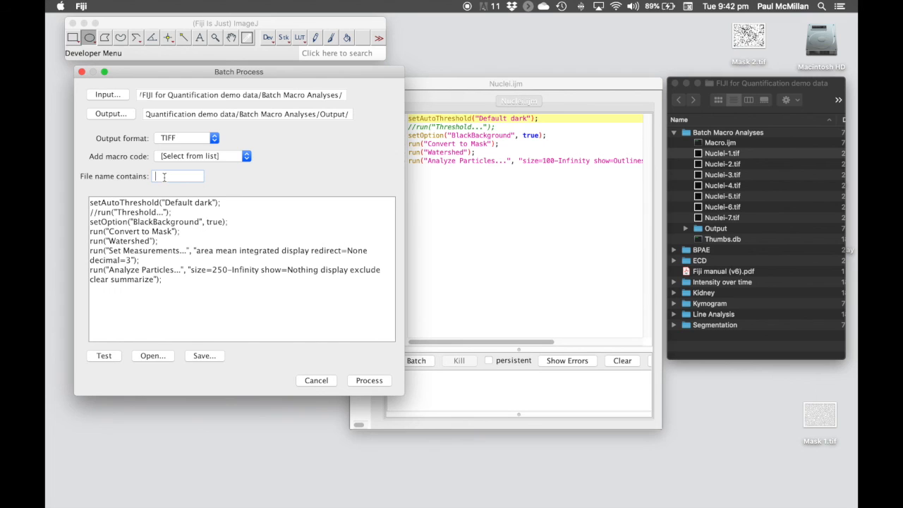
click(429, 97)
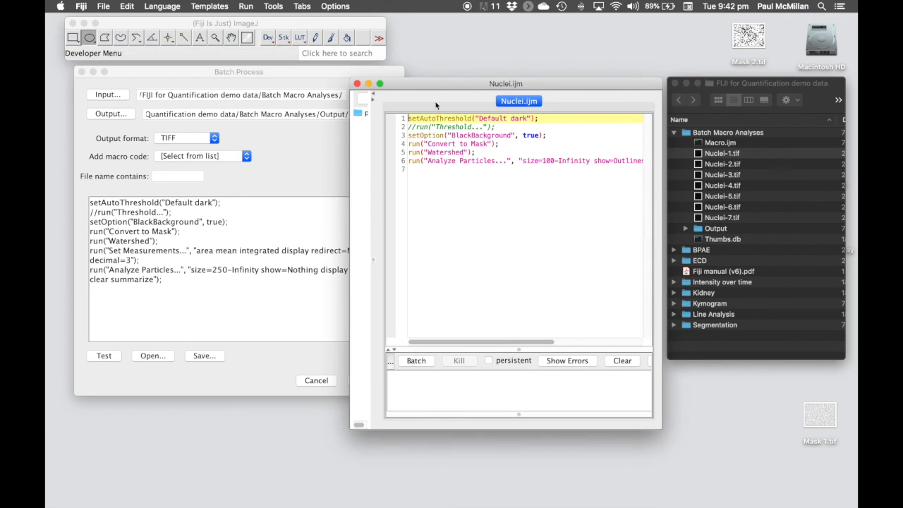
drag(429, 172, 392, 115)
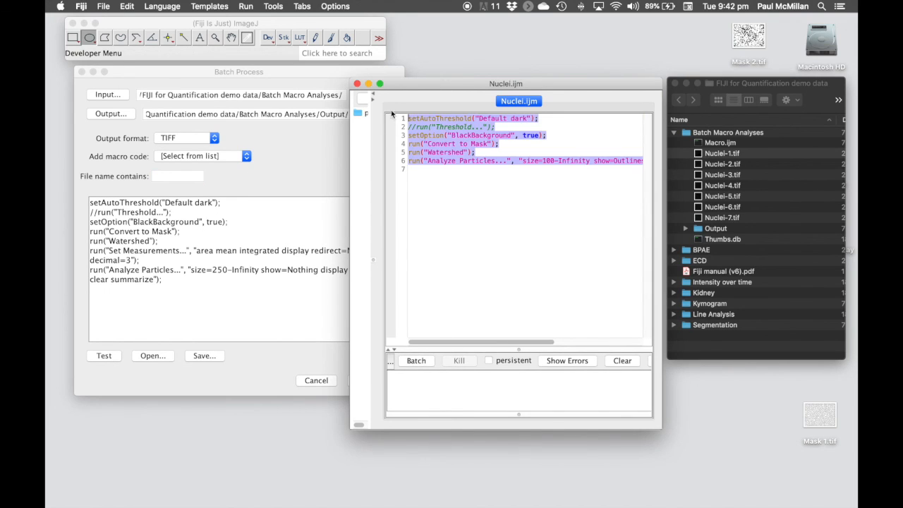
key(super+c)
drag(189, 280, 73, 197)
key(super+v)
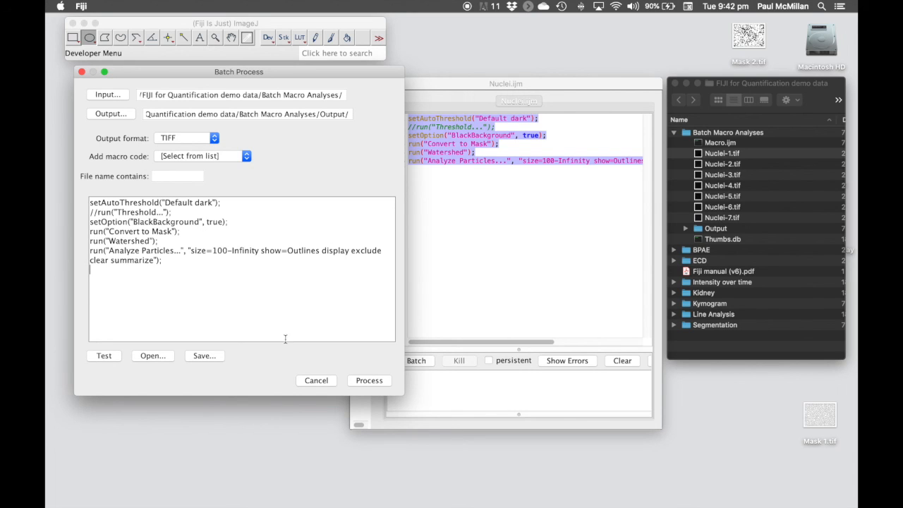
click(368, 381)
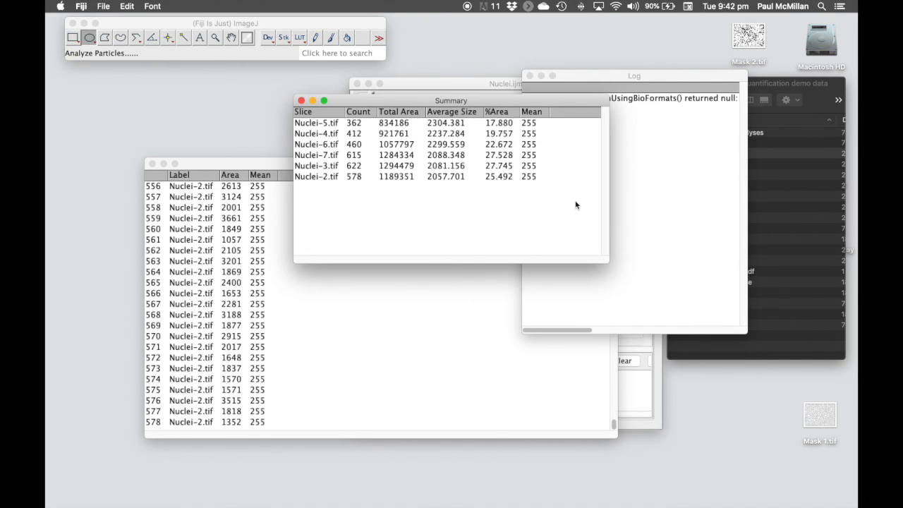
Move the Log window away from the Summary table, read its full message line and close the log
drag(655, 80, 619, 174)
drag(534, 424, 701, 420)
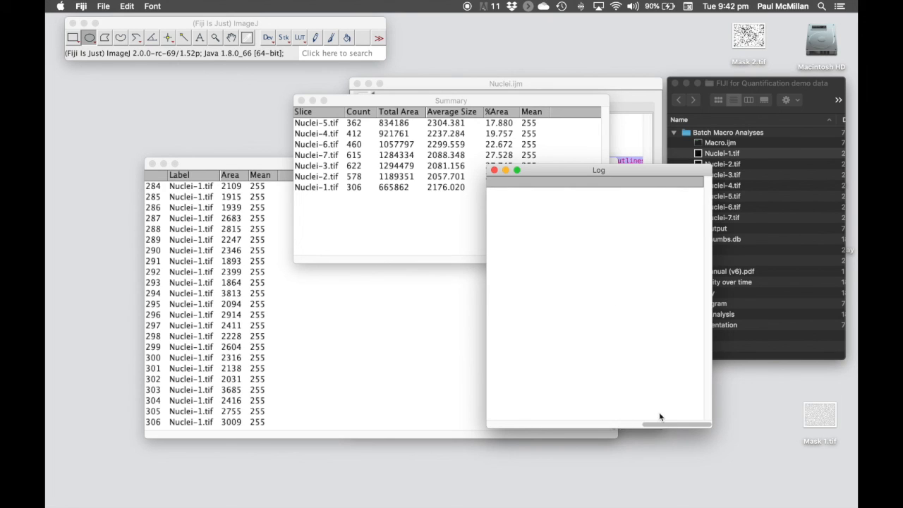
drag(659, 426, 468, 427)
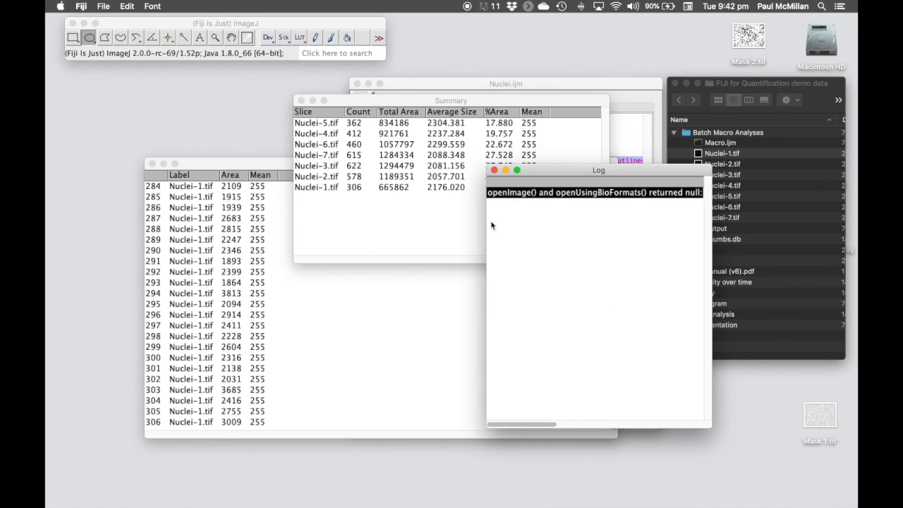
click(495, 171)
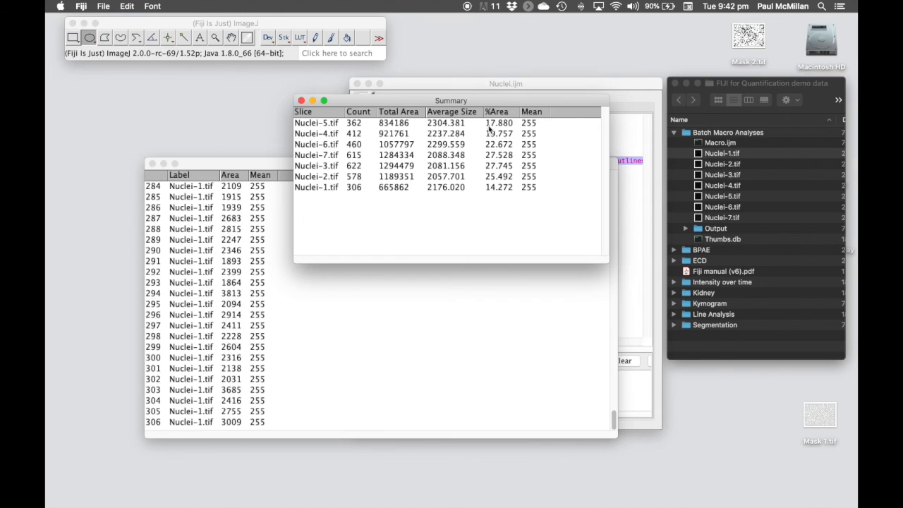
Reposition the Summary and Results tables and examine the per-image summary and the individual nuclei measurements
drag(489, 104, 514, 105)
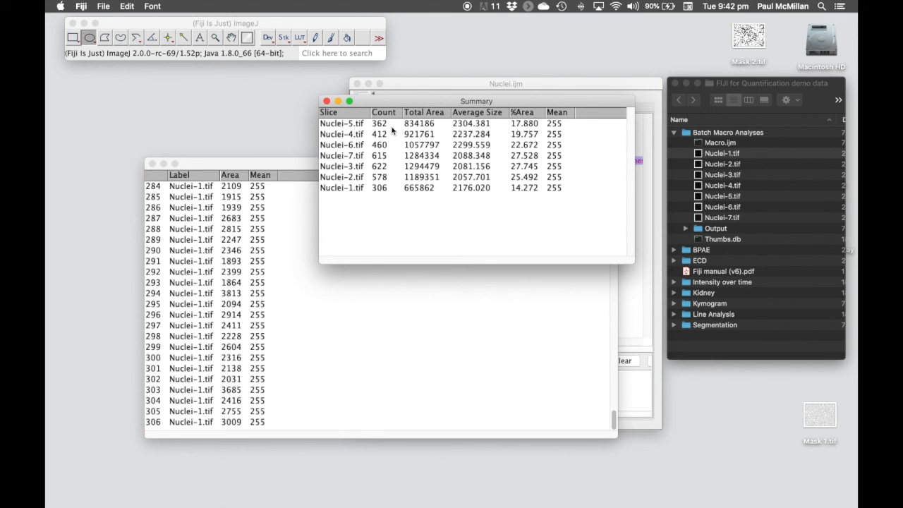
drag(419, 103, 424, 177)
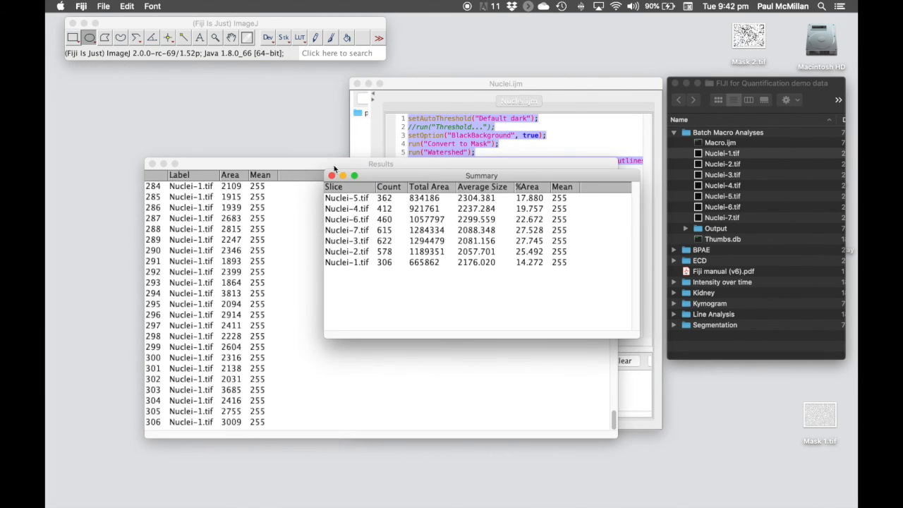
drag(335, 168, 310, 146)
scroll(227, 185, up, 20)
scroll(228, 185, up, 10)
scroll(228, 185, down, 20)
scroll(228, 185, down, 5)
scroll(228, 185, up, 20)
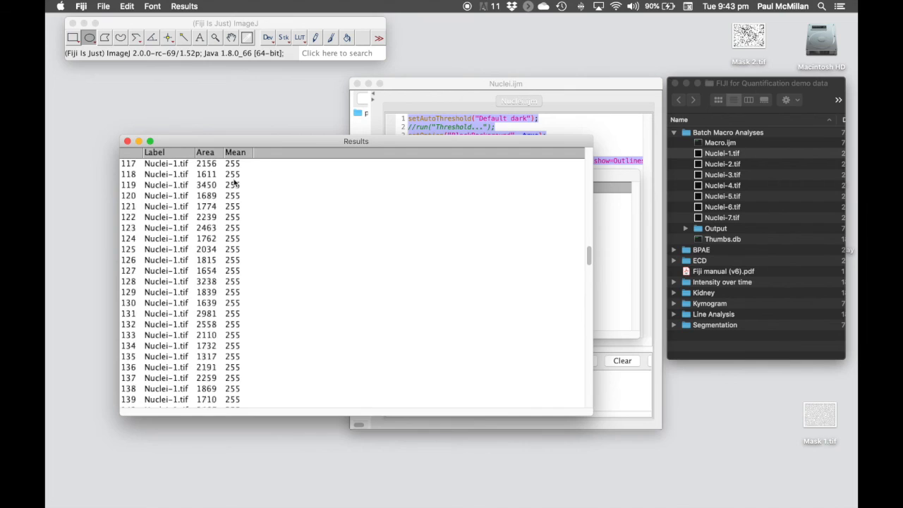